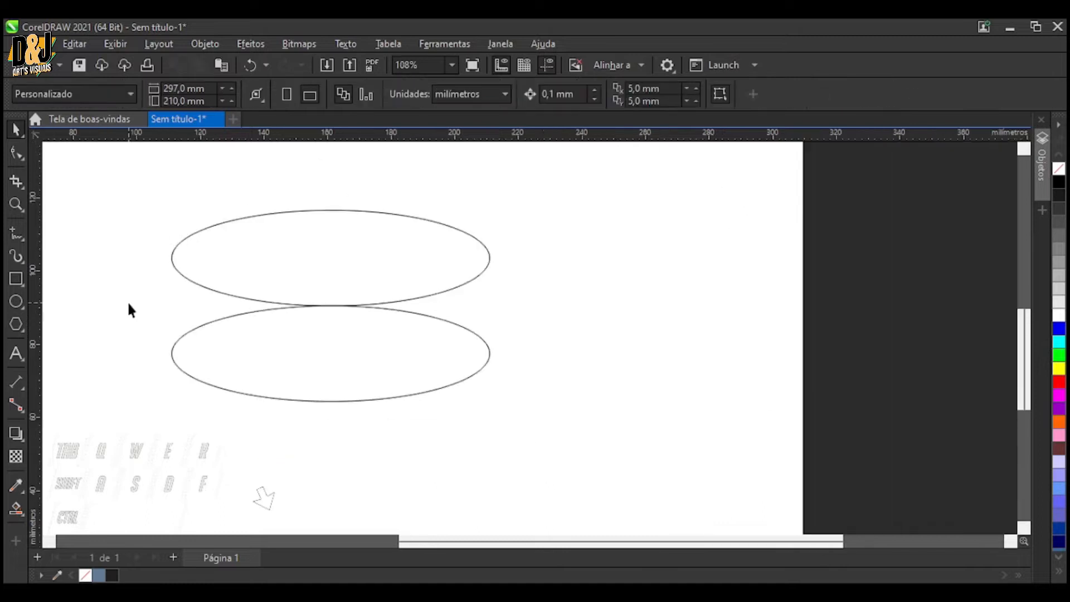
Move both ellipses straight up together so the point where they touch sits at the page's centre
scroll(83, 310, down, 1)
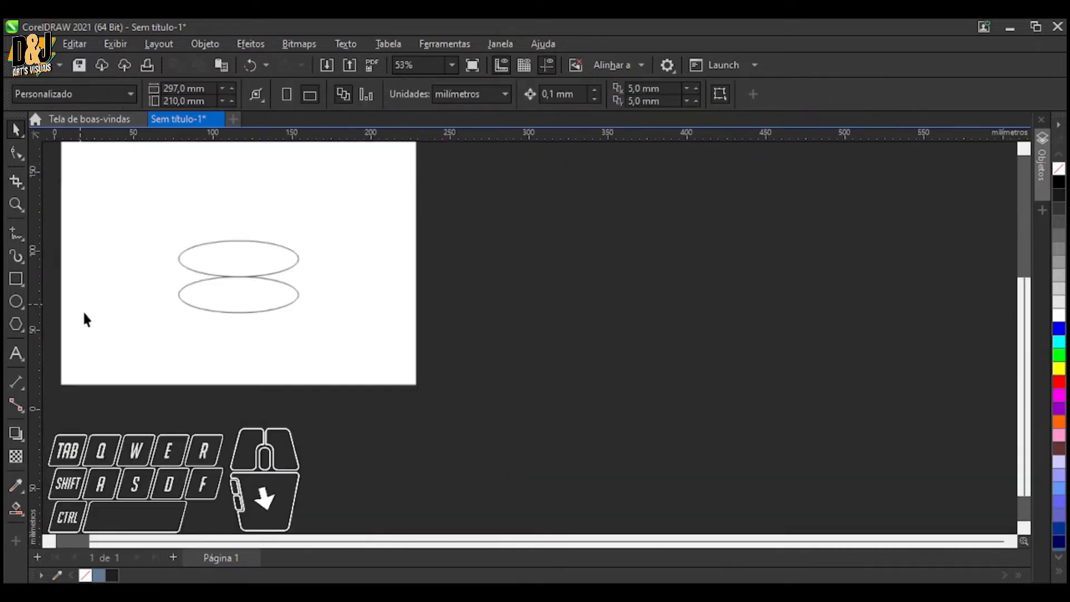
scroll(72, 268, up, 2)
drag(198, 225, 513, 423)
scroll(453, 409, up, 2)
scroll(450, 407, down, 2)
drag(380, 338, 381, 311)
click(713, 370)
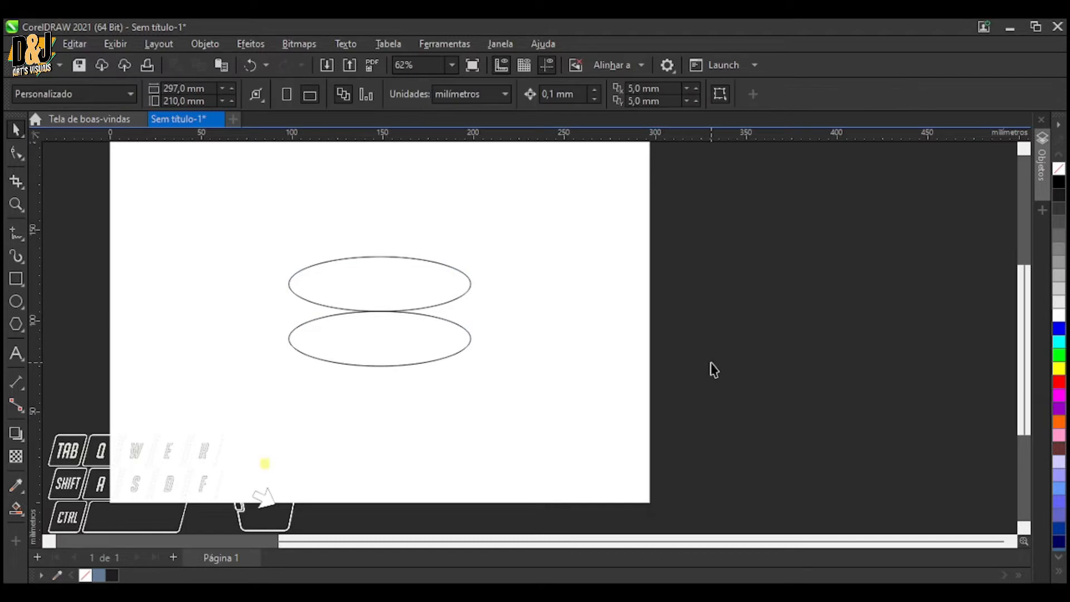
Draw a straight vertical line about 114 mm long, left of the two ellipses
scroll(540, 342, down, 2)
scroll(583, 335, up, 1)
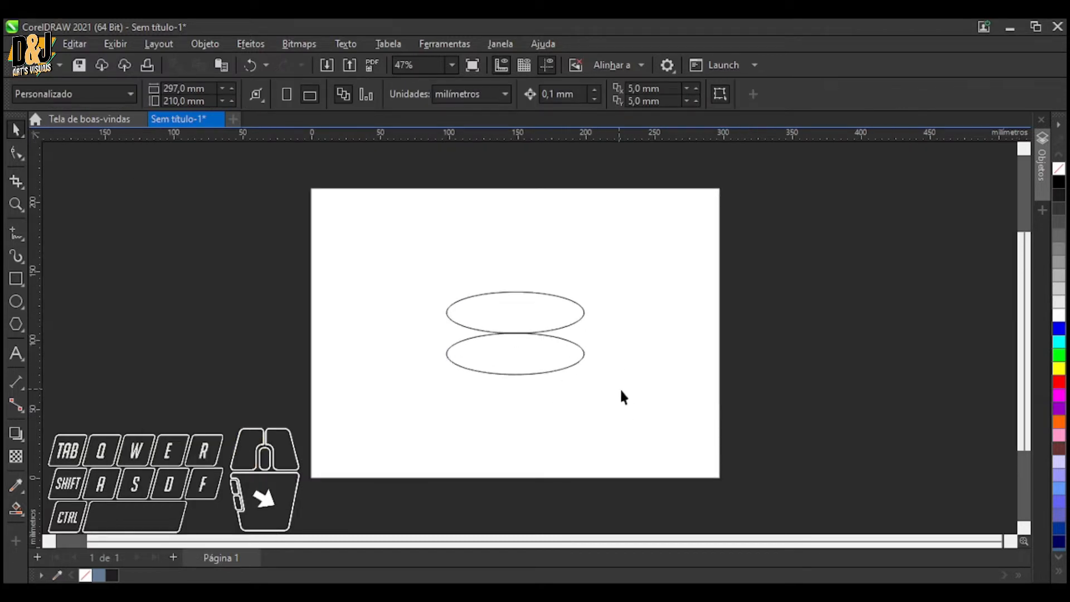
scroll(622, 391, up, 2)
click(406, 360)
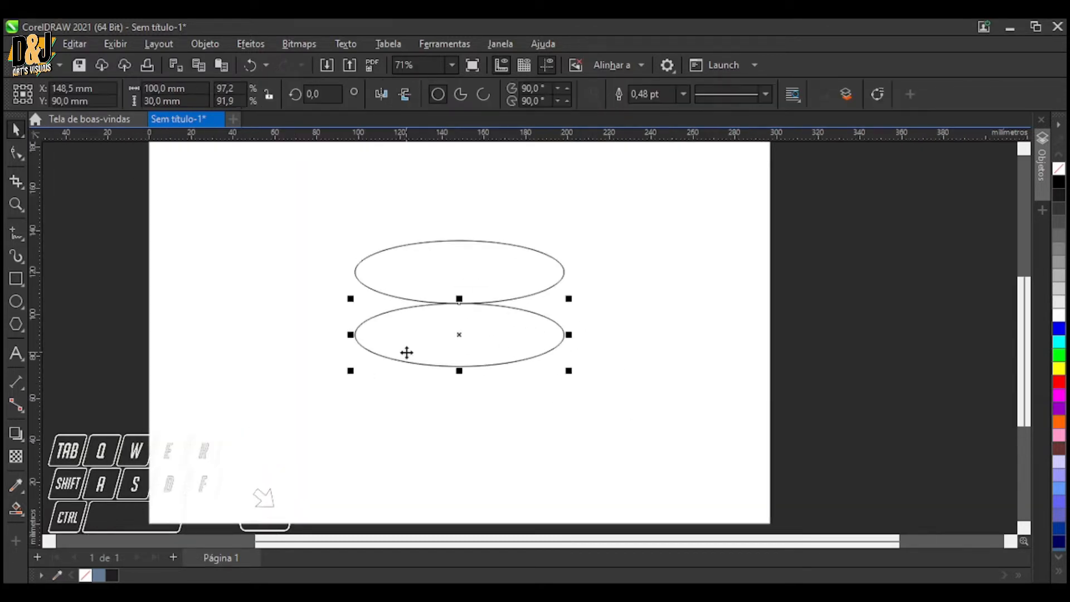
click(57, 260)
click(17, 235)
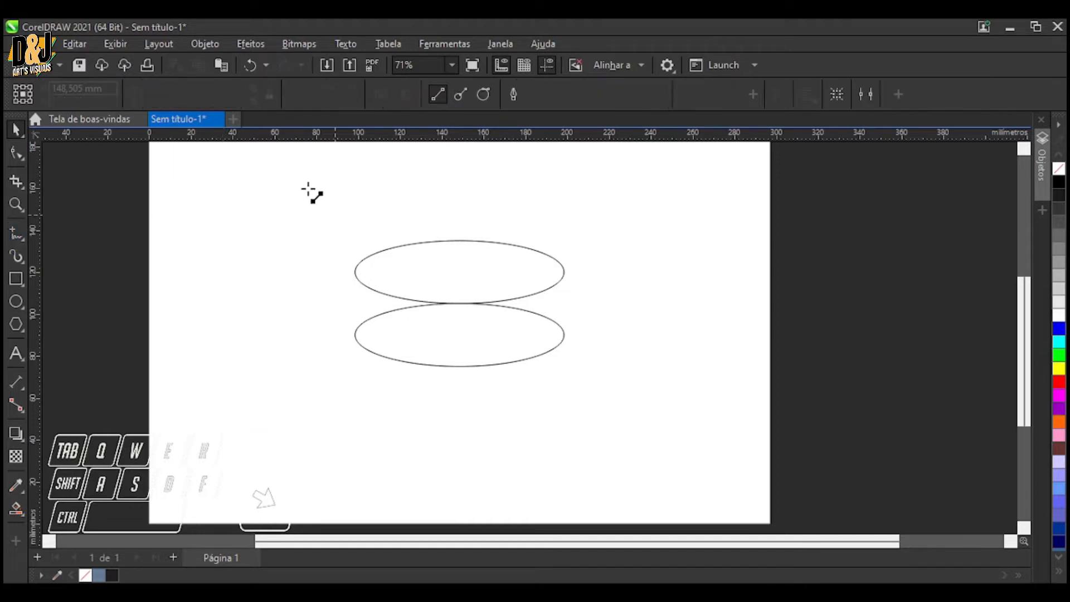
drag(309, 173, 308, 419)
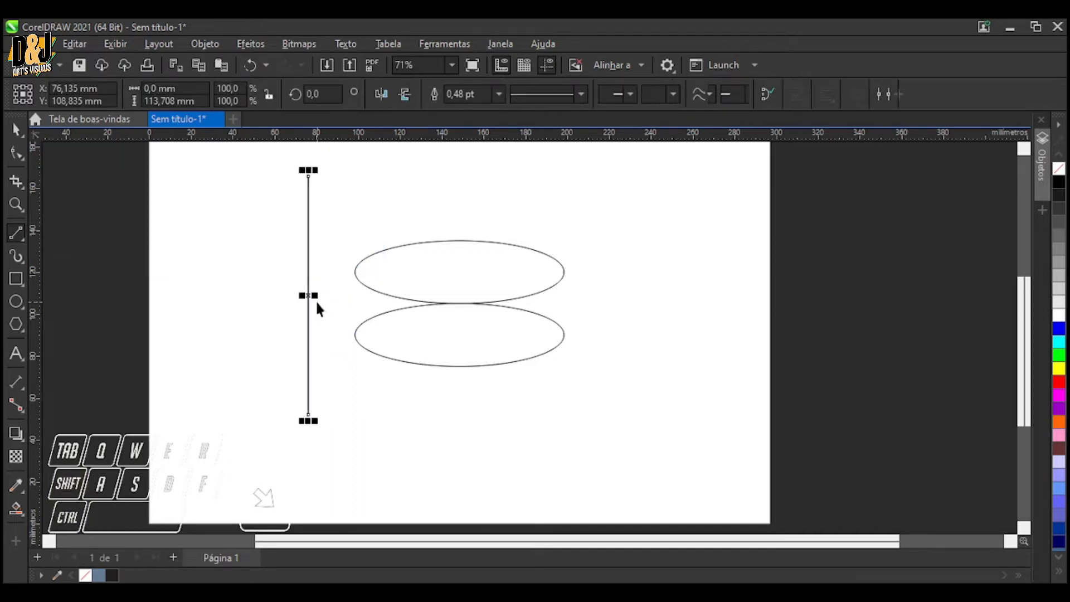
Align a copy of the vertical line to the upper ellipse's right edge and the original line to the ellipse's horizontal centre
shift+click(442, 241)
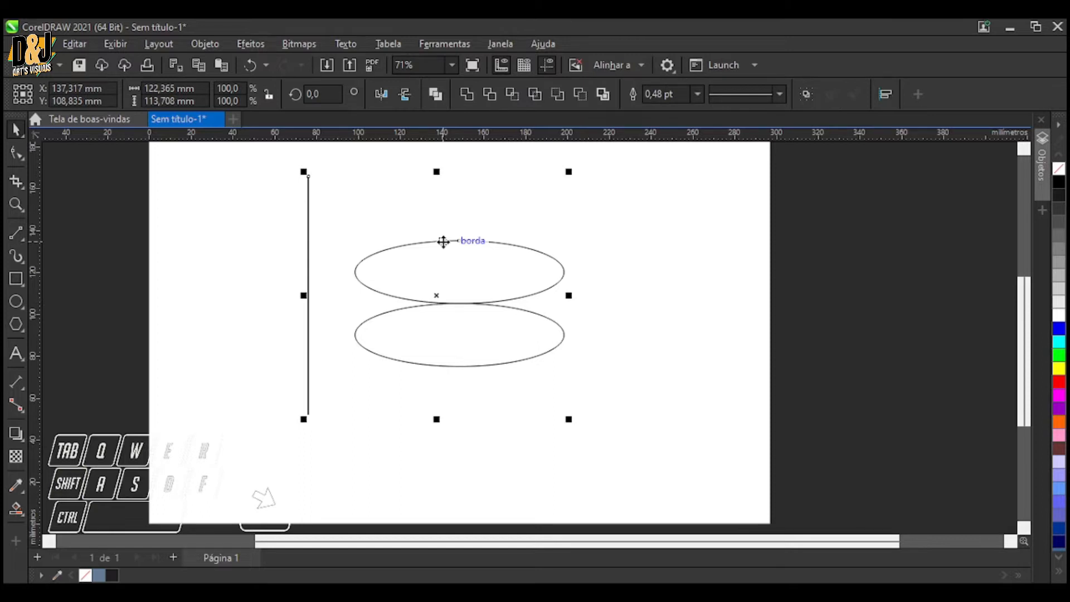
key(r)
click(309, 267)
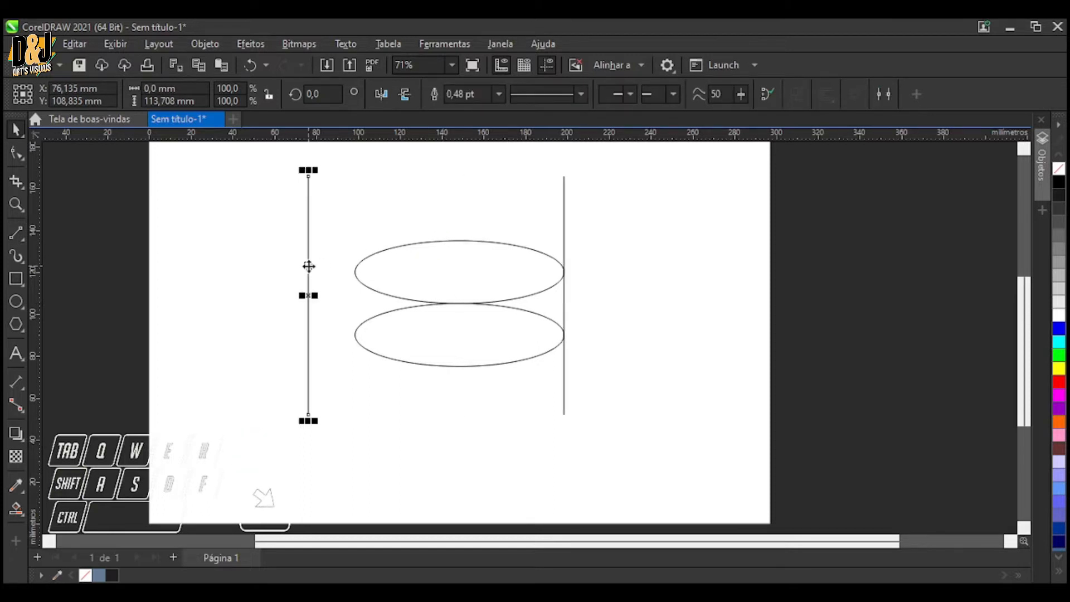
shift+click(391, 266)
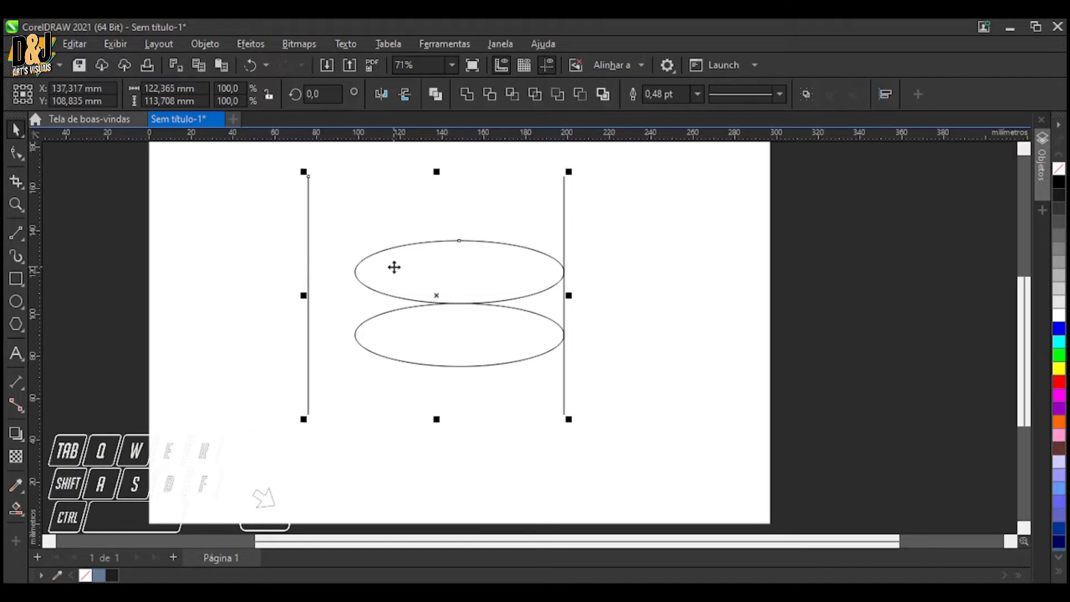
key(c)
scroll(631, 252, up, 4)
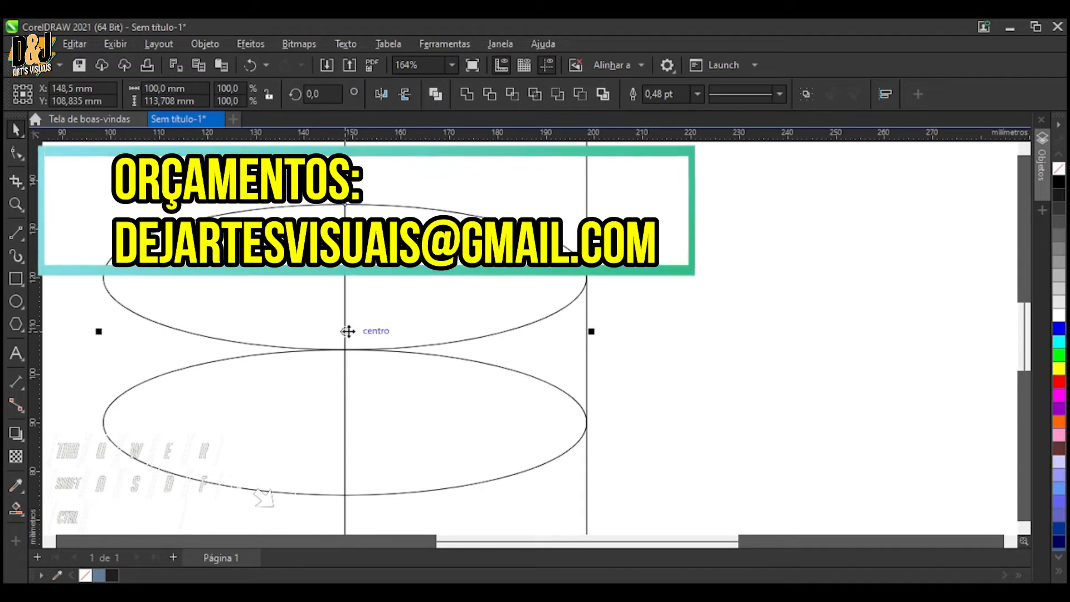
click(425, 304)
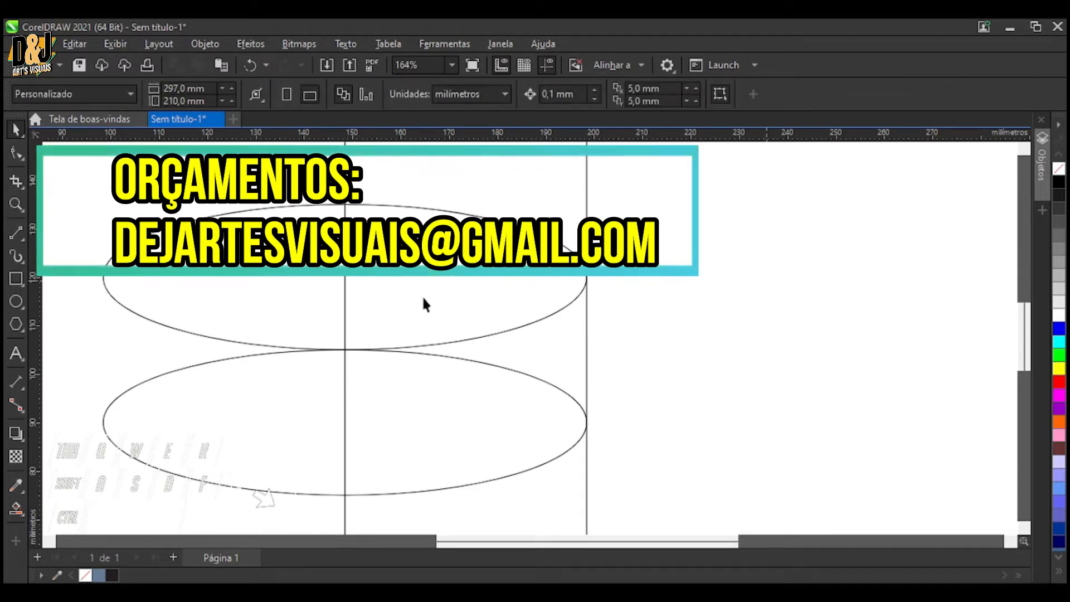
click(344, 282)
drag(346, 285, 463, 263)
mouse_move(462, 215)
mouse_down()
mouse_move(454, 232)
mouse_move(464, 224)
mouse_up()
key(ctrl+z)
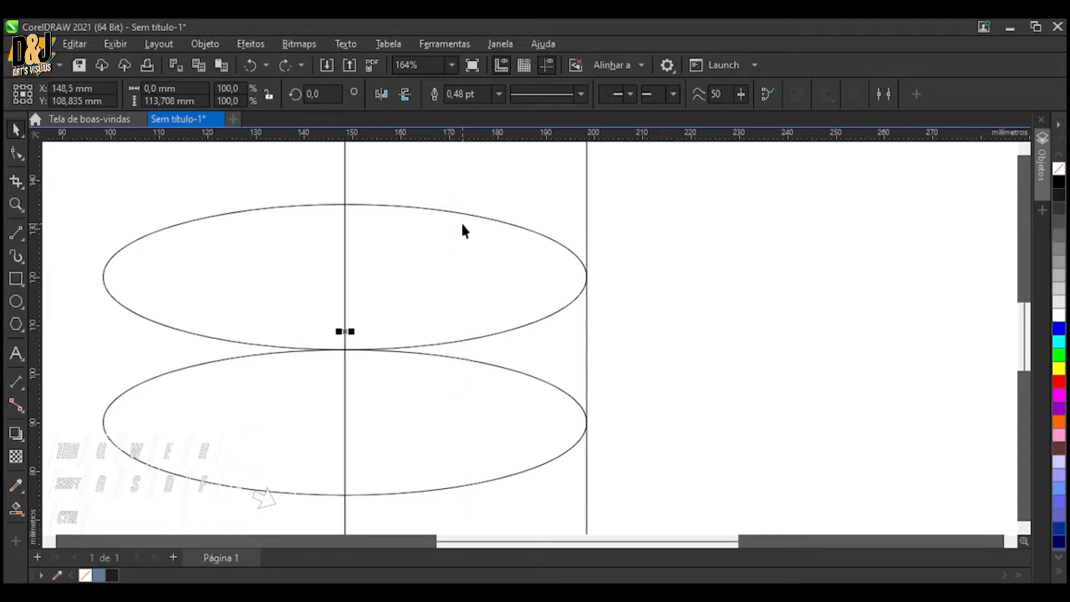
Draw a 50 mm horizontal line above the ellipses, from the centre vertical line to the right-hand vertical line
scroll(510, 322, down, 4)
scroll(522, 229, up, 2)
click(301, 284)
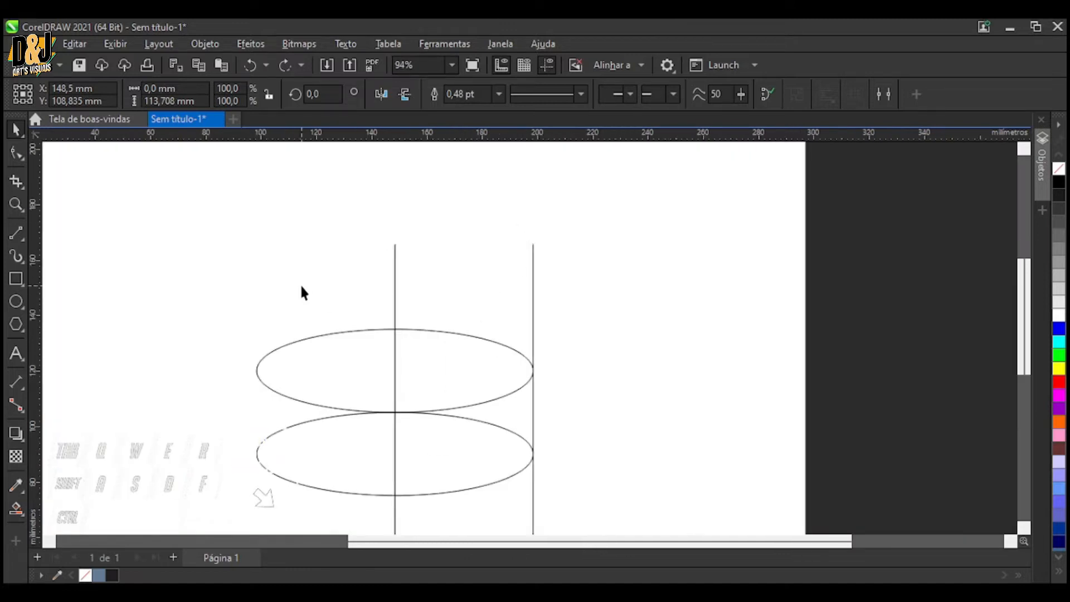
click(27, 234)
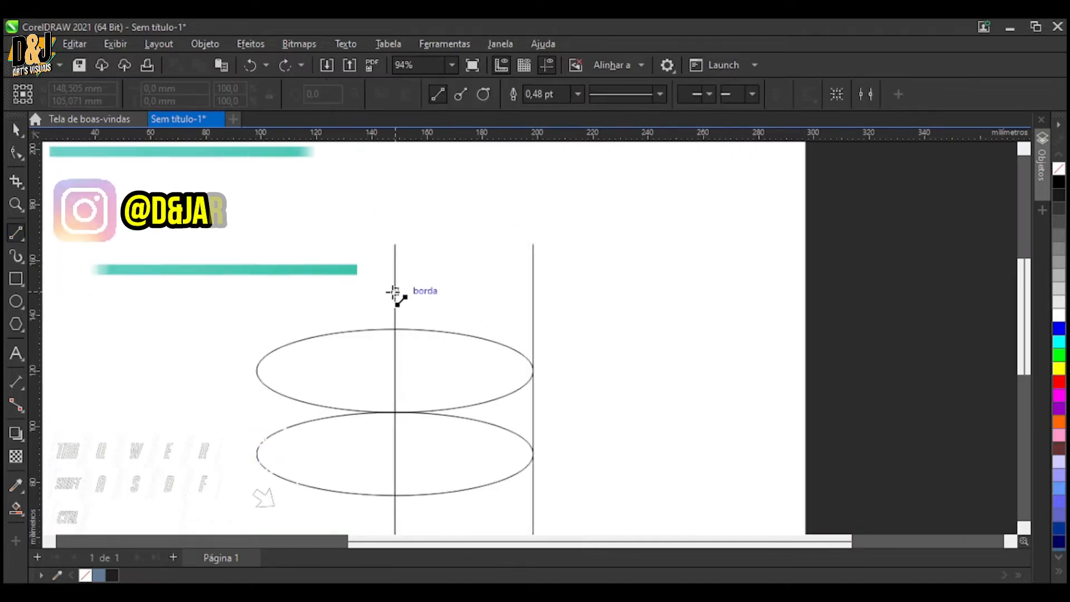
scroll(396, 291, up, 2)
drag(397, 285, 639, 285)
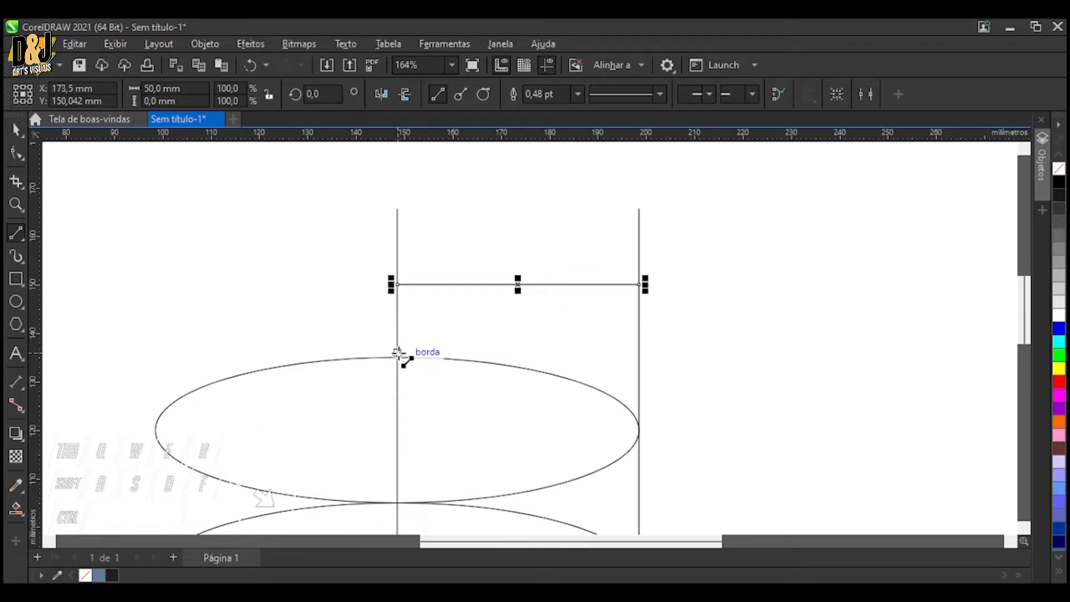
key(space)
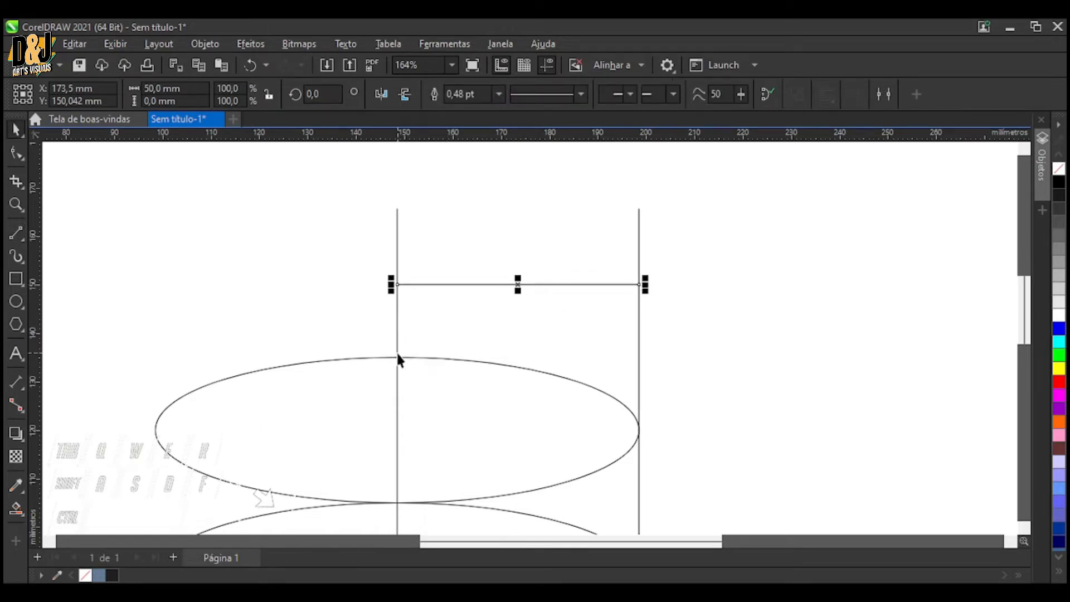
Place a copy of the centre vertical line so that it passes through the midpoint of the horizontal line
click(398, 358)
drag(397, 357, 516, 281)
scroll(715, 322, down, 3)
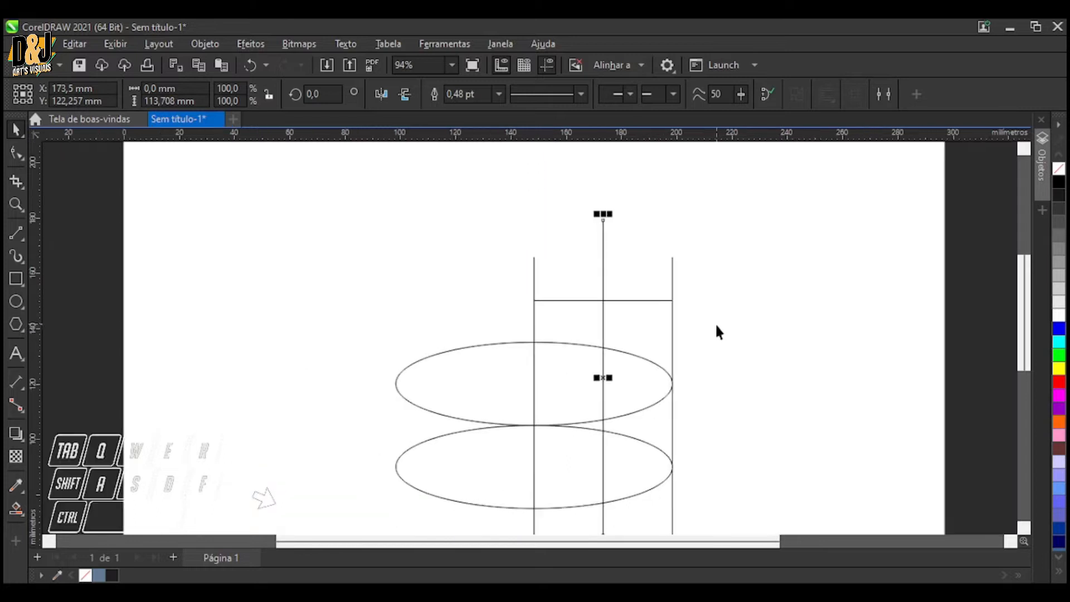
scroll(766, 425, up, 1)
click(761, 425)
scroll(750, 425, down, 1)
scroll(796, 460, up, 2)
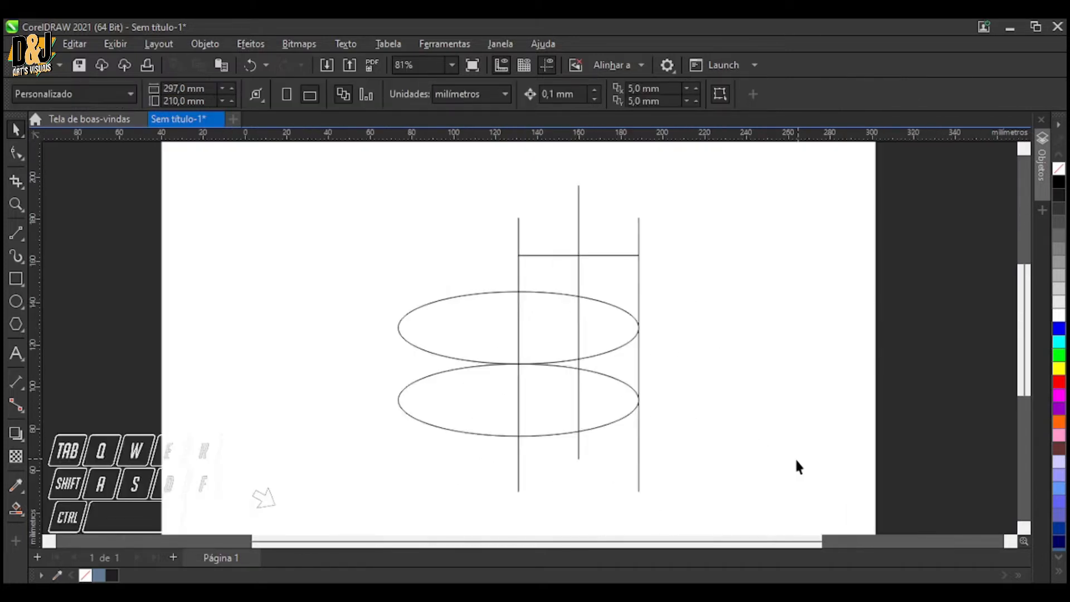
Smart-fill the three regions between the middle and right vertical lines in blue-grey: upper ellipse part, gap and lower ellipse part
click(509, 290)
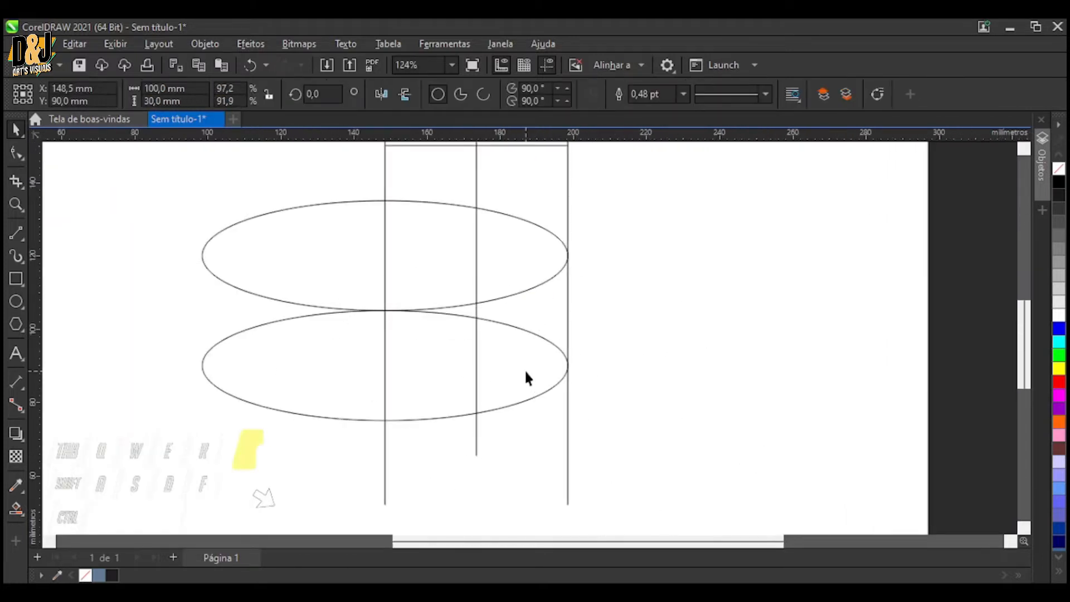
click(657, 358)
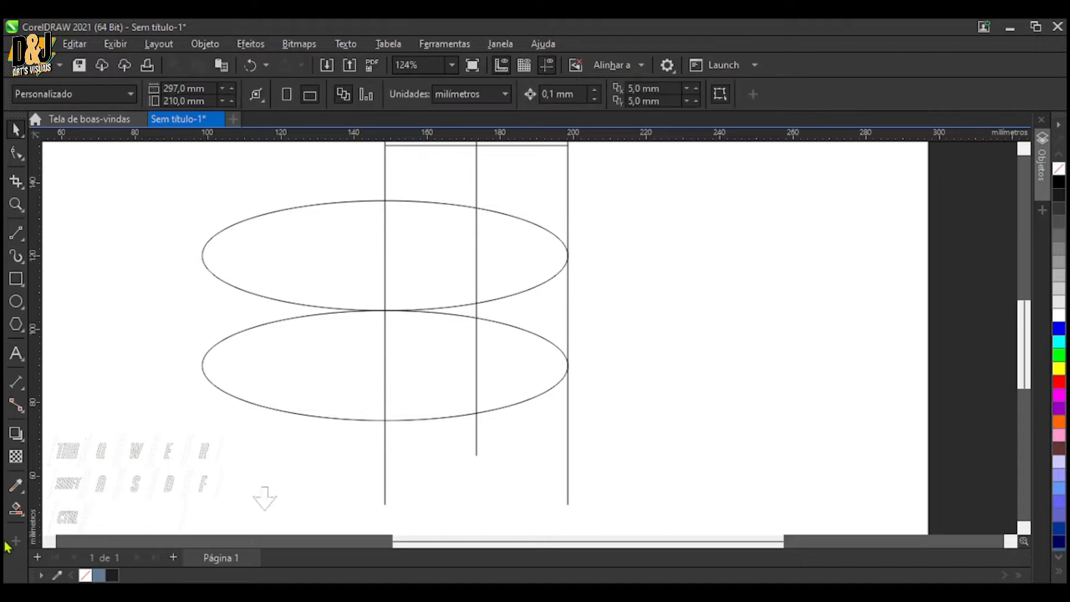
click(16, 509)
click(507, 262)
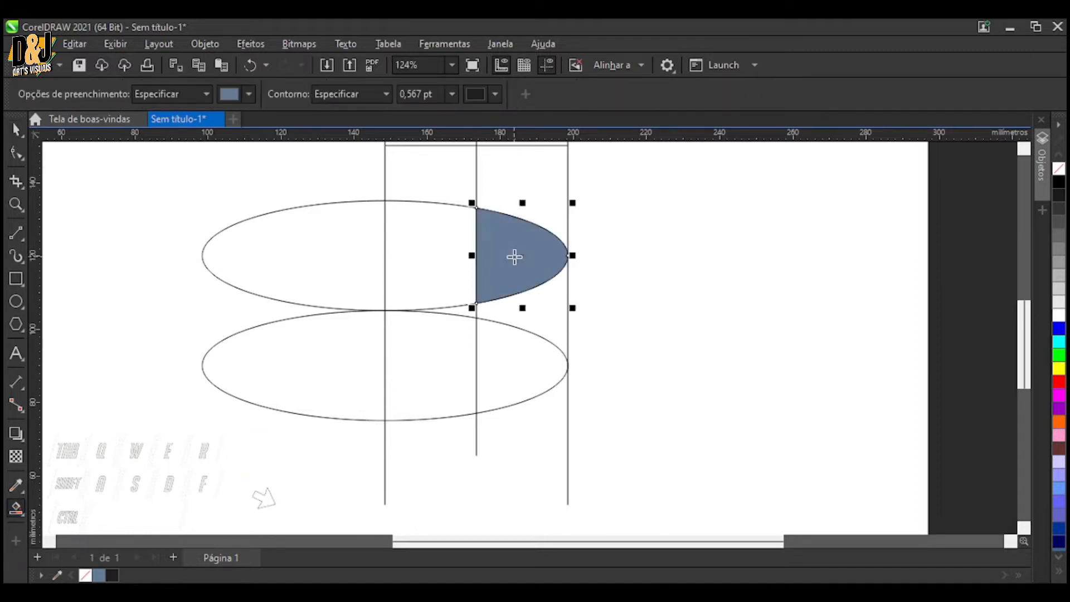
click(552, 315)
click(532, 365)
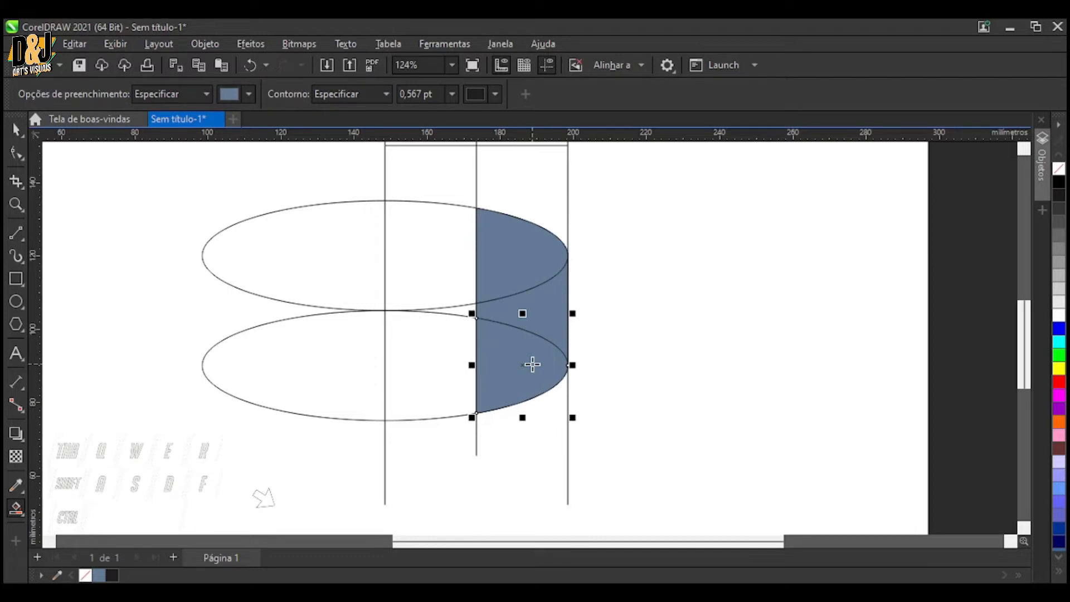
click(652, 391)
key(ctrl+z)
key(space)
click(650, 388)
scroll(650, 388, down, 2)
drag(699, 431, 574, 389)
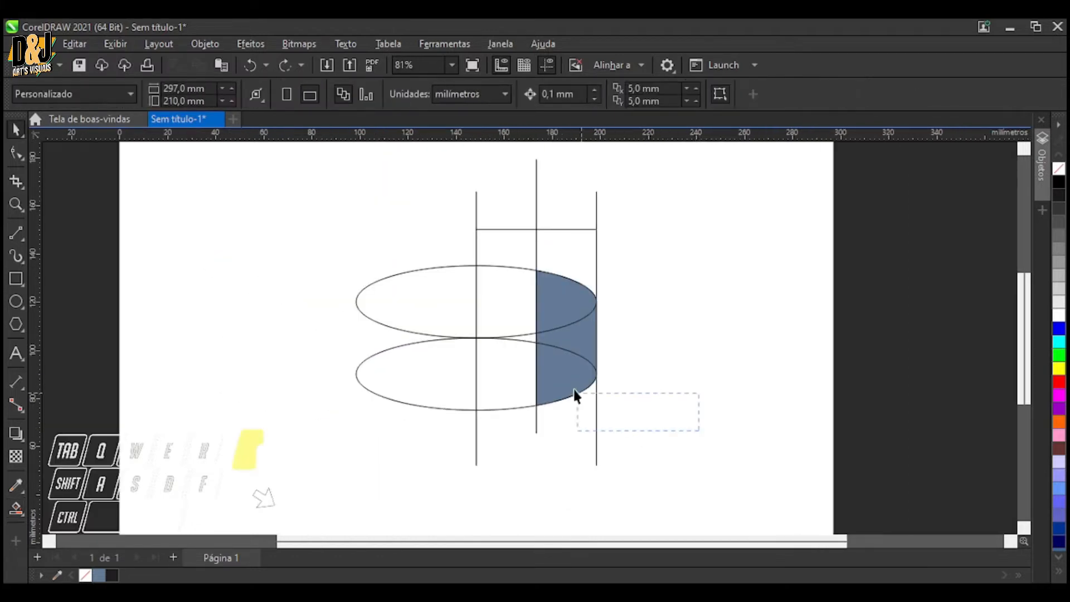
drag(544, 279, 545, 281)
click(565, 317)
shift+click(581, 338)
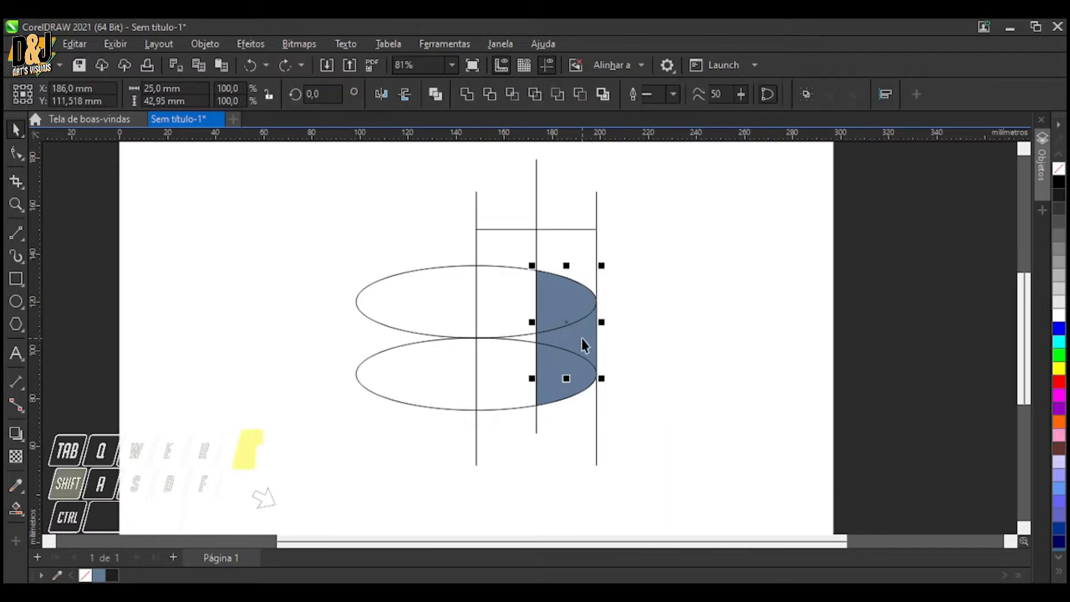
click(653, 356)
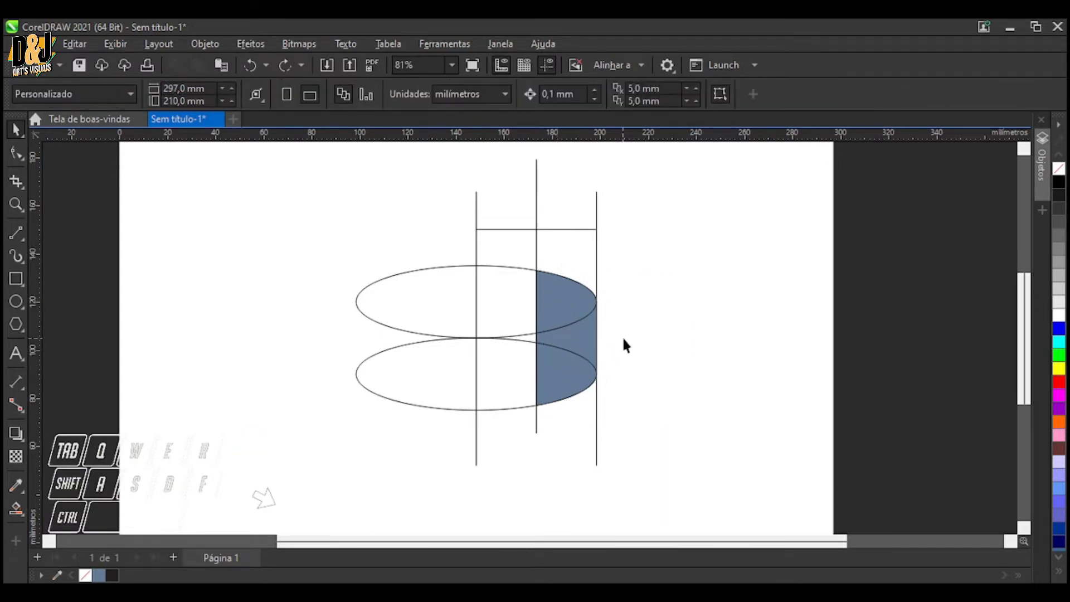
scroll(623, 346, up, 4)
drag(496, 267, 822, 266)
key(ctrl+z)
drag(513, 361, 773, 361)
key(ctrl+z)
drag(429, 474, 745, 415)
key(ctrl+z)
Copy the three filled pieces together to the empty area right of the ellipses
shift+click(502, 337)
shift+click(496, 295)
drag(476, 353, 774, 304)
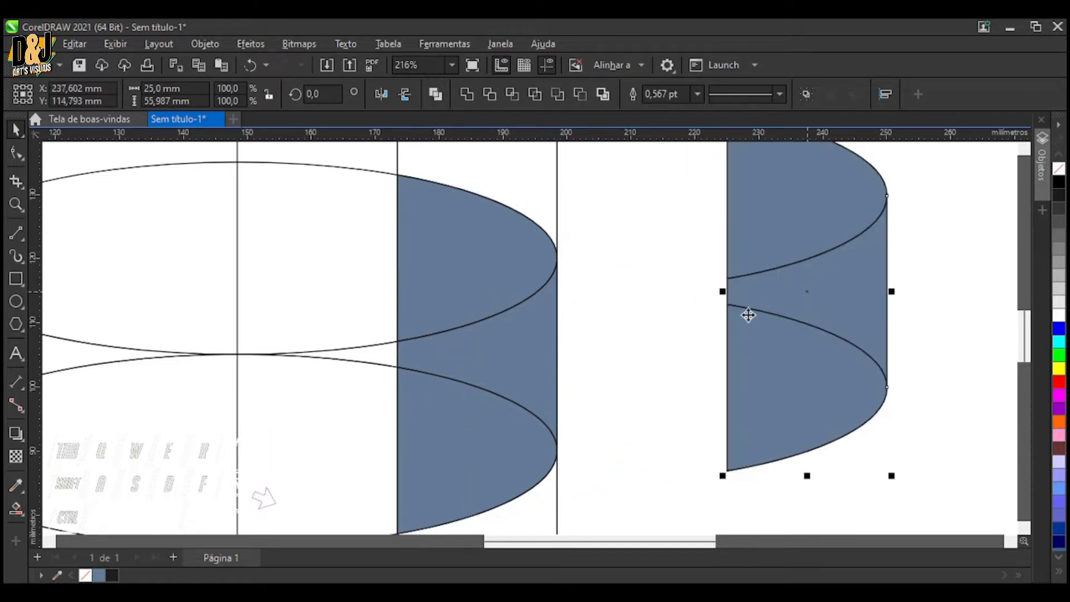
Delete the ellipses, the construction lines and the original filled pieces, keeping only the copied set
scroll(669, 340, down, 5)
drag(450, 223, 655, 448)
key(Delete)
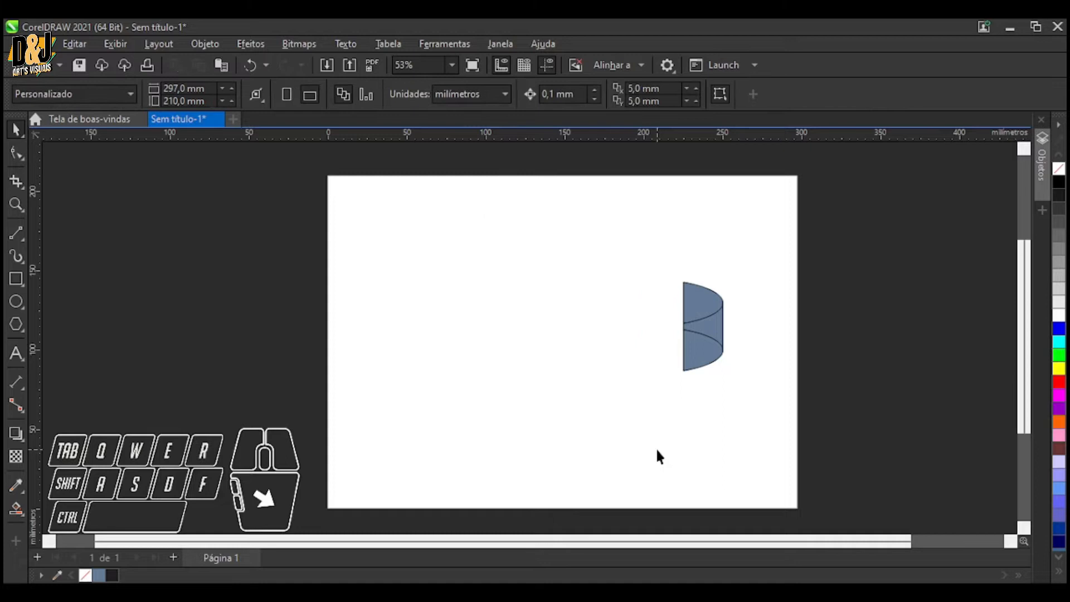
Move the three remaining blue-grey pieces together to the middle of the page
drag(641, 229, 763, 372)
drag(703, 329, 568, 335)
click(640, 368)
scroll(613, 369, up, 5)
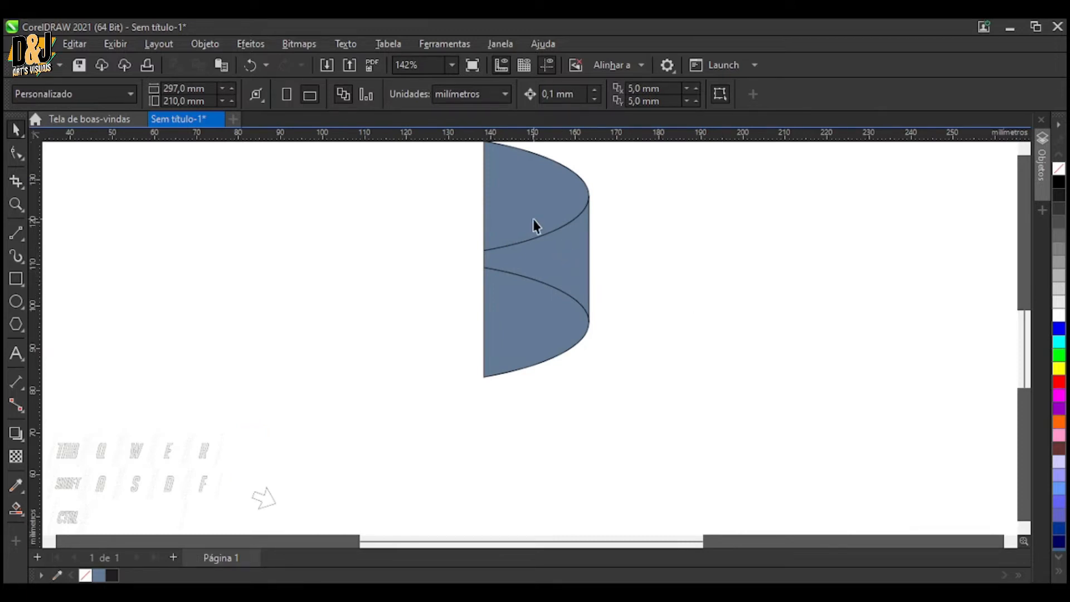
Make a copy of the top piece narrowed from its right side to about 24.2 mm wide, keeping the original behind it
click(533, 220)
scroll(569, 174, up, 5)
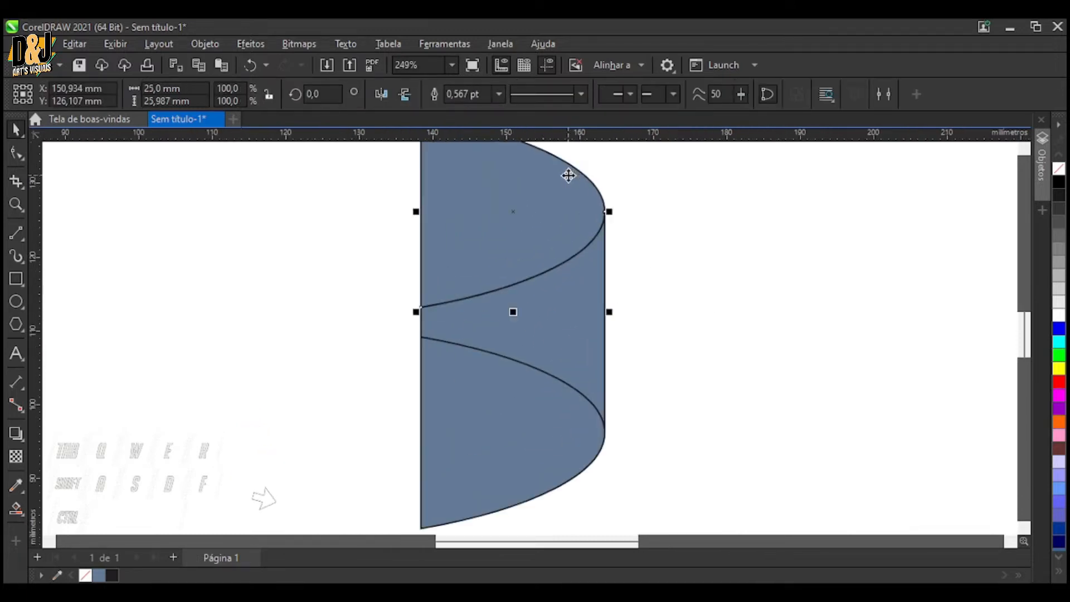
scroll(615, 268, down, 3)
scroll(635, 189, up, 3)
scroll(605, 282, up, 4)
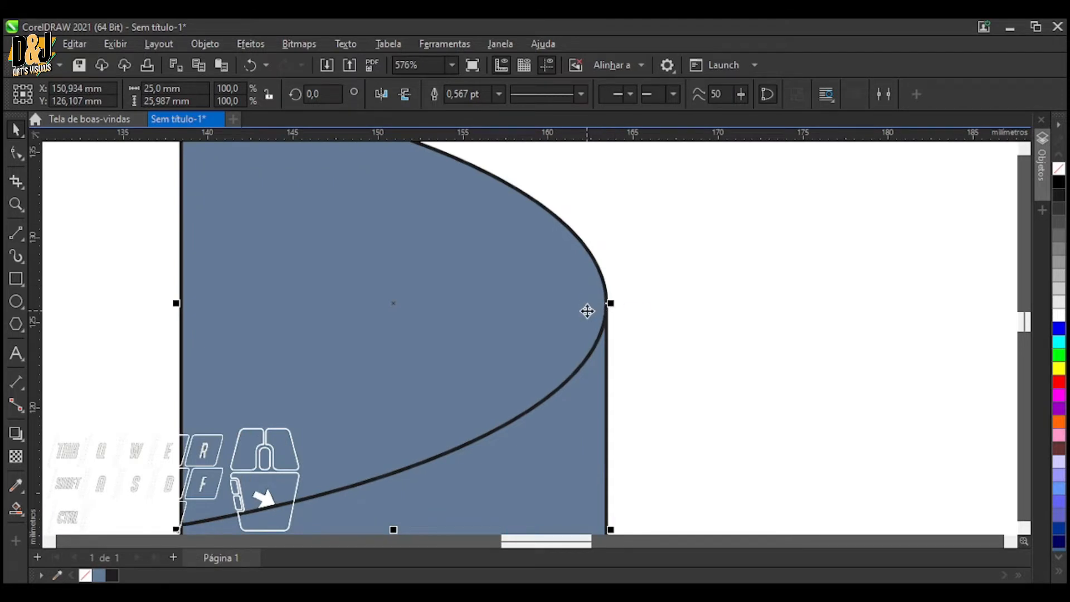
drag(606, 302, 601, 313)
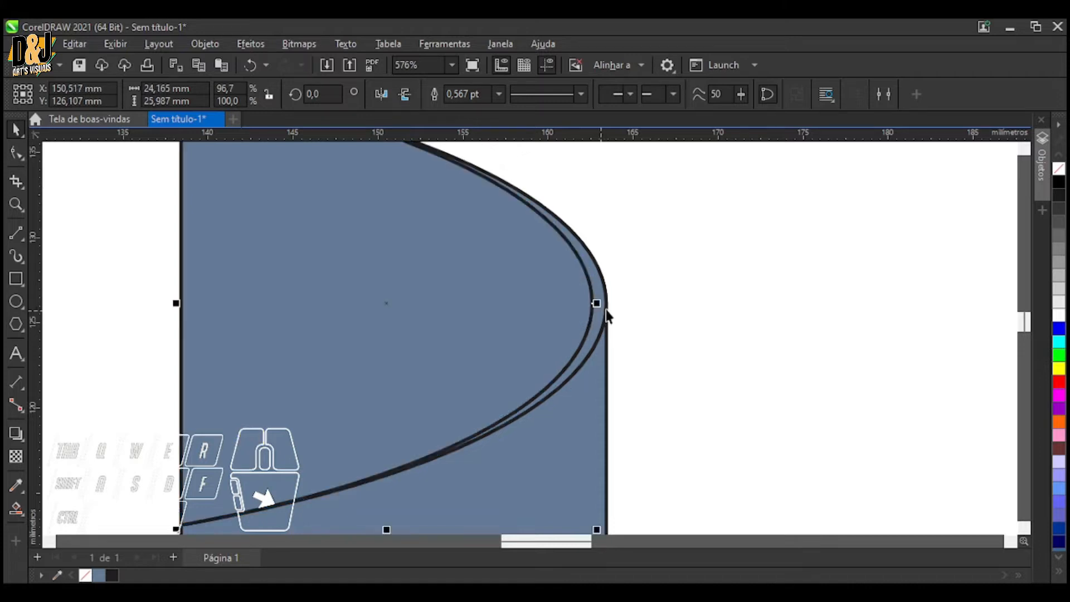
scroll(661, 302, down, 3)
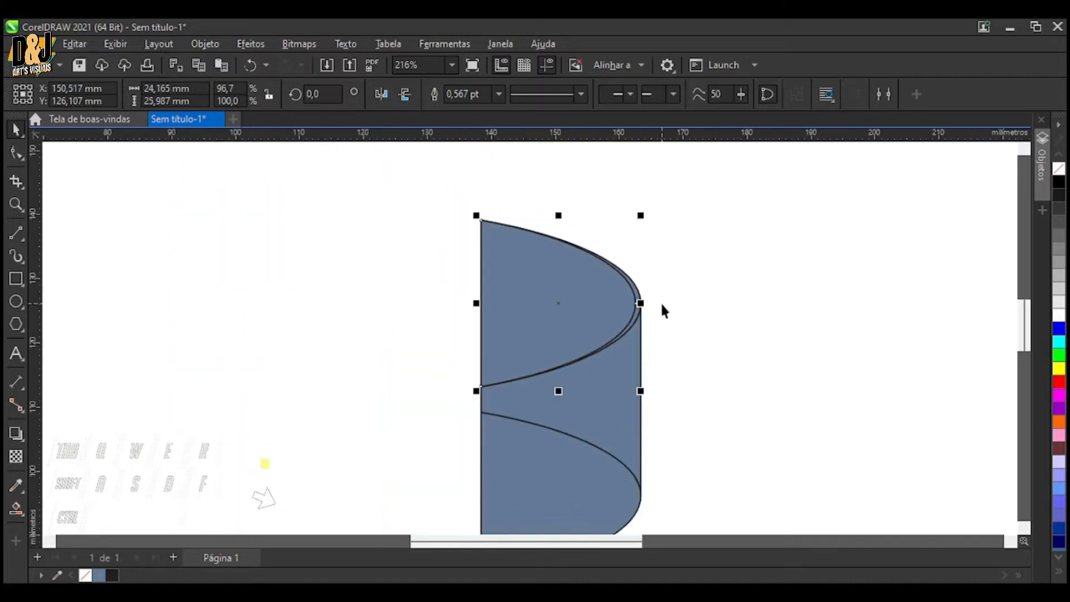
click(753, 350)
Weld the middle and lower pieces into a single curved front wall below the rim
click(580, 328)
click(621, 386)
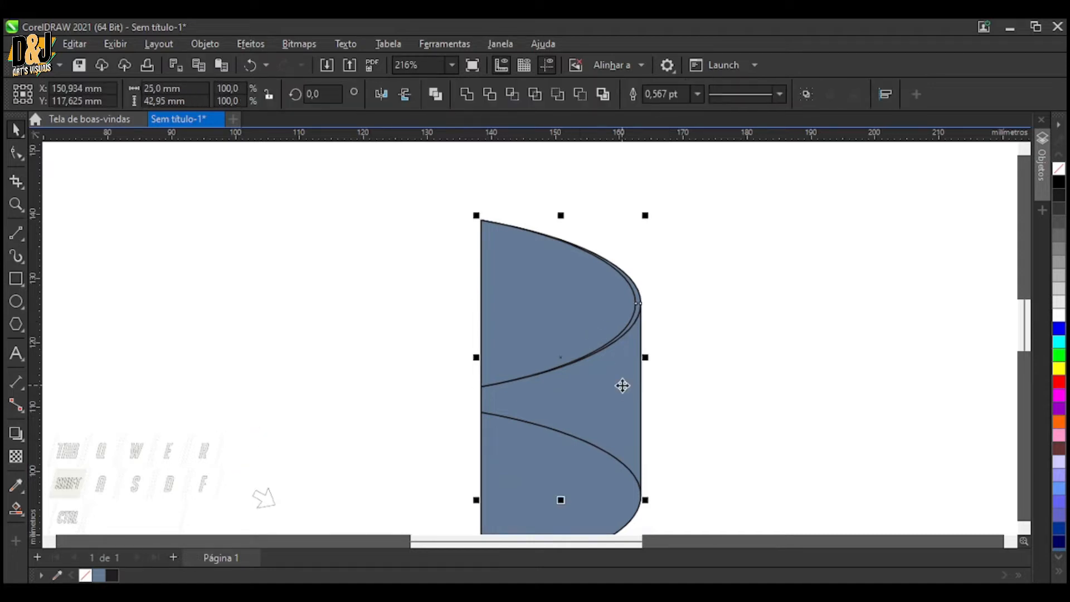
click(468, 94)
click(737, 248)
scroll(762, 344, down, 1)
scroll(710, 339, up, 1)
scroll(686, 332, down, 1)
scroll(725, 391, up, 1)
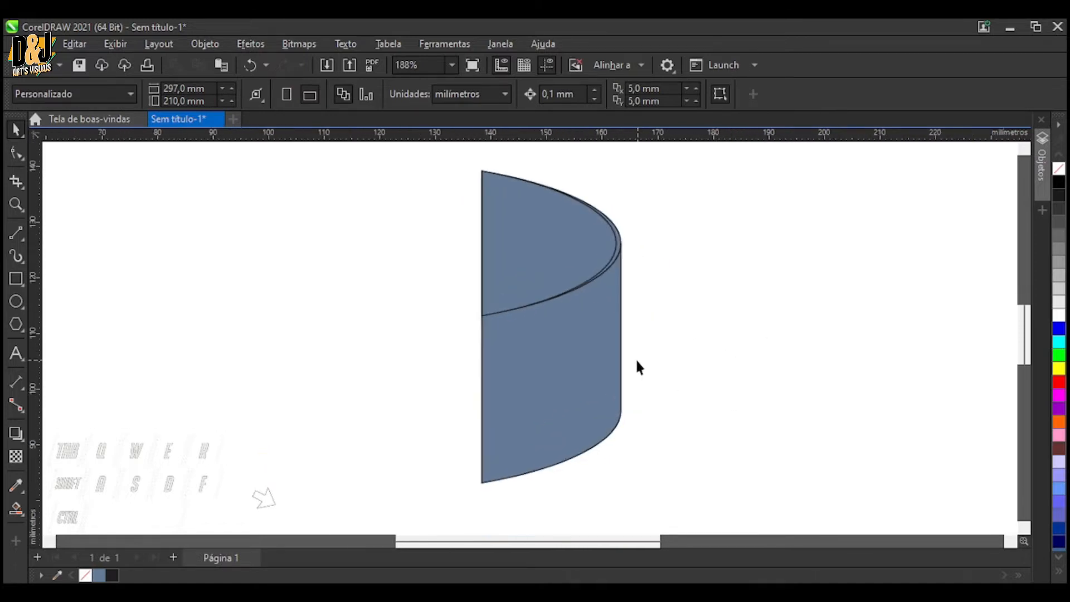
Copy the whole curved shape to the left of the original
scroll(502, 345, down, 2)
click(465, 337)
scroll(465, 336, up, 1)
drag(460, 307, 355, 329)
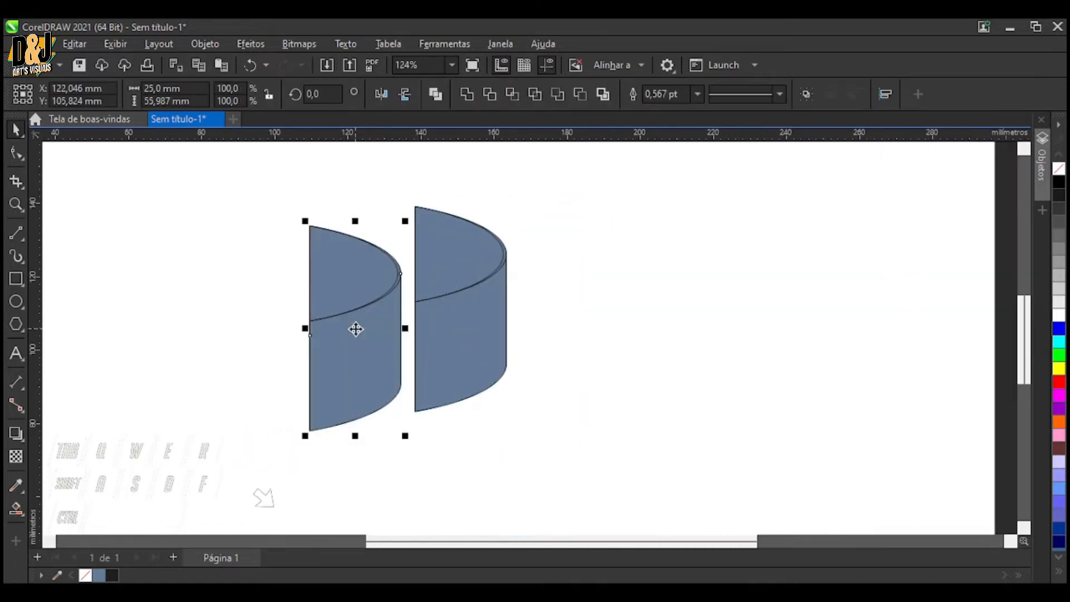
Mirror the left copy of the curved shape both horizontally and vertically
click(381, 94)
click(405, 94)
scroll(399, 233, up, 2)
click(401, 217)
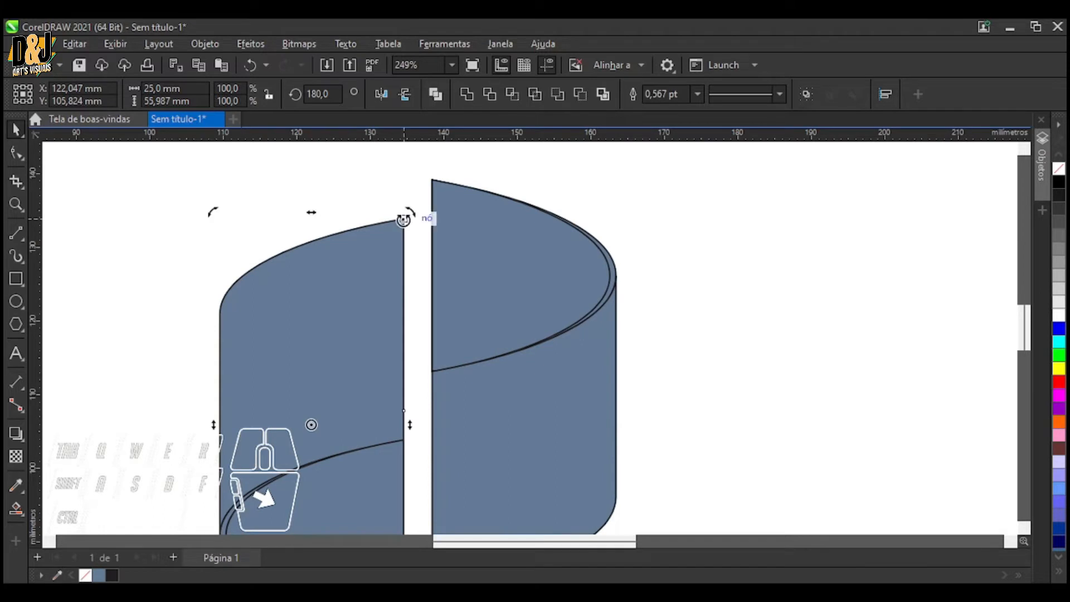
click(135, 294)
scroll(172, 229, down, 1)
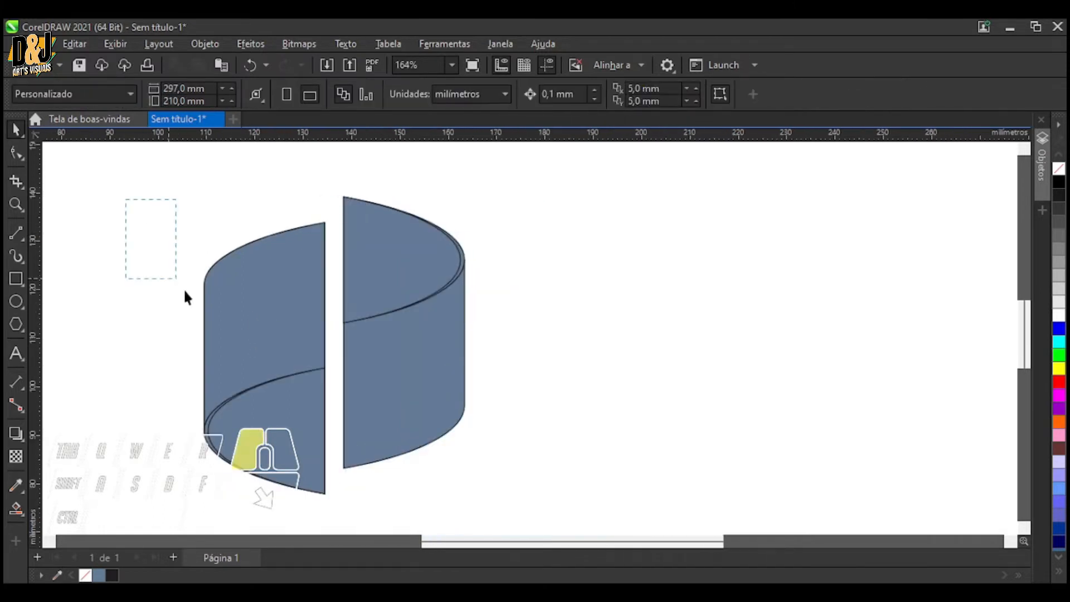
Move the mirrored copy so its upper right corner snaps to the front end of the original's rim, forming an S-shaped band
drag(333, 510, 342, 514)
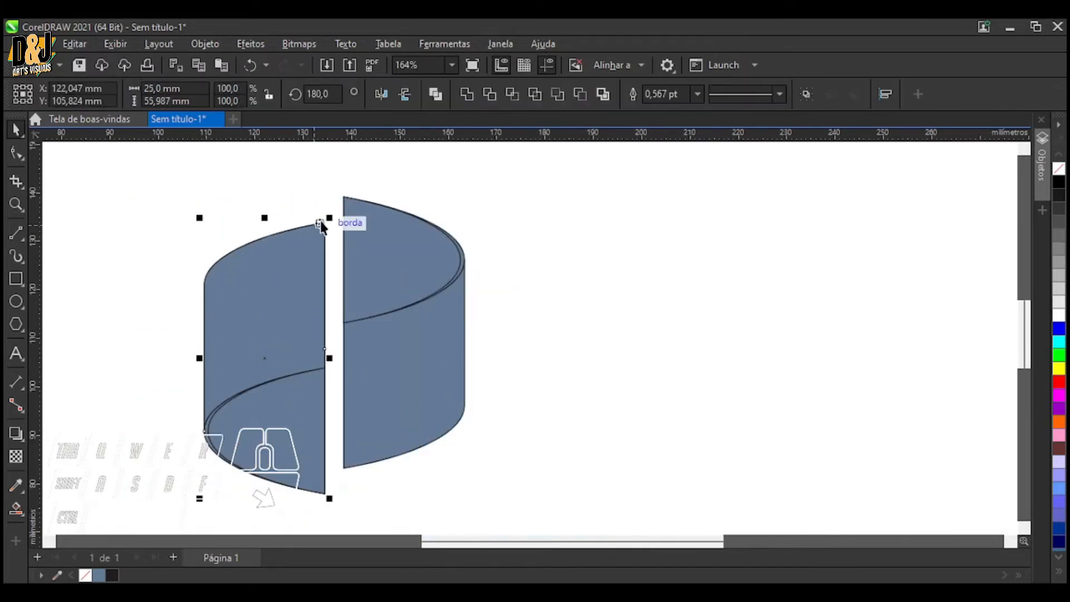
scroll(323, 225, up, 1)
scroll(325, 226, up, 2)
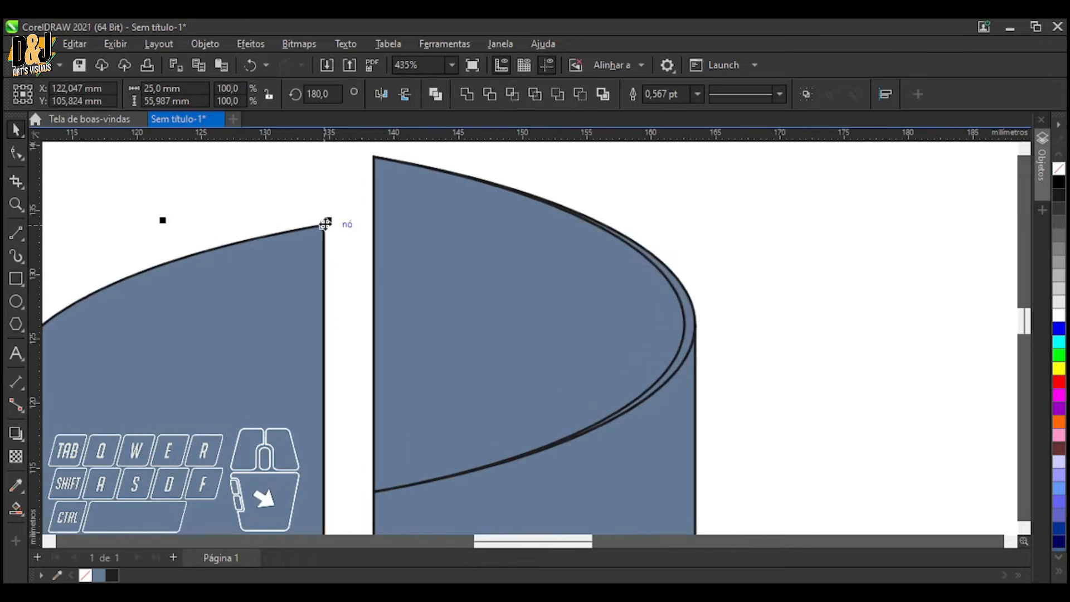
drag(323, 224, 374, 493)
scroll(345, 383, down, 6)
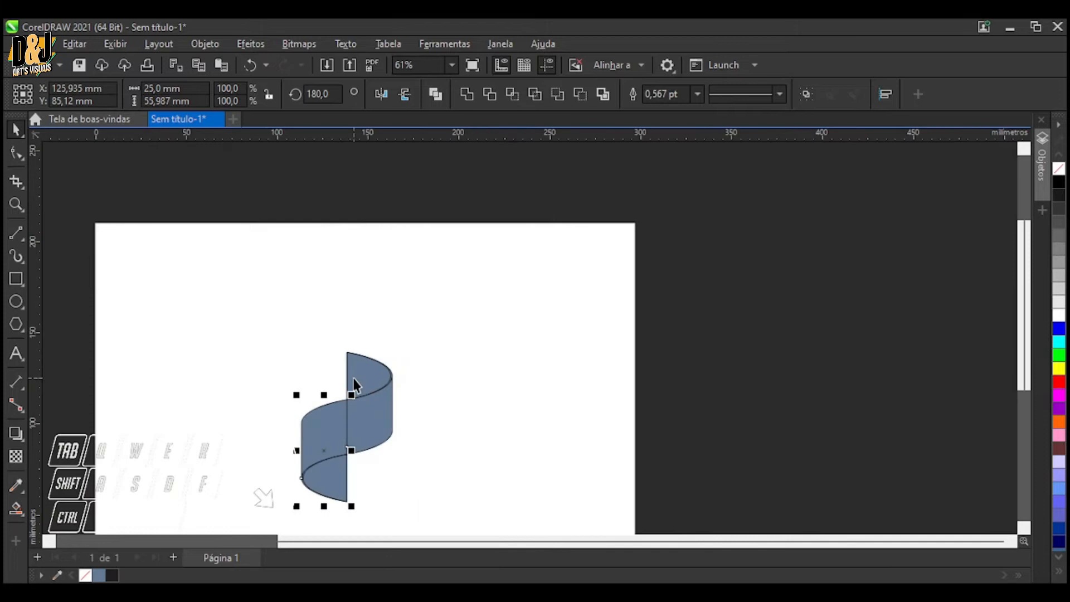
scroll(405, 451, up, 1)
click(395, 453)
scroll(239, 397, down, 2)
scroll(241, 402, up, 3)
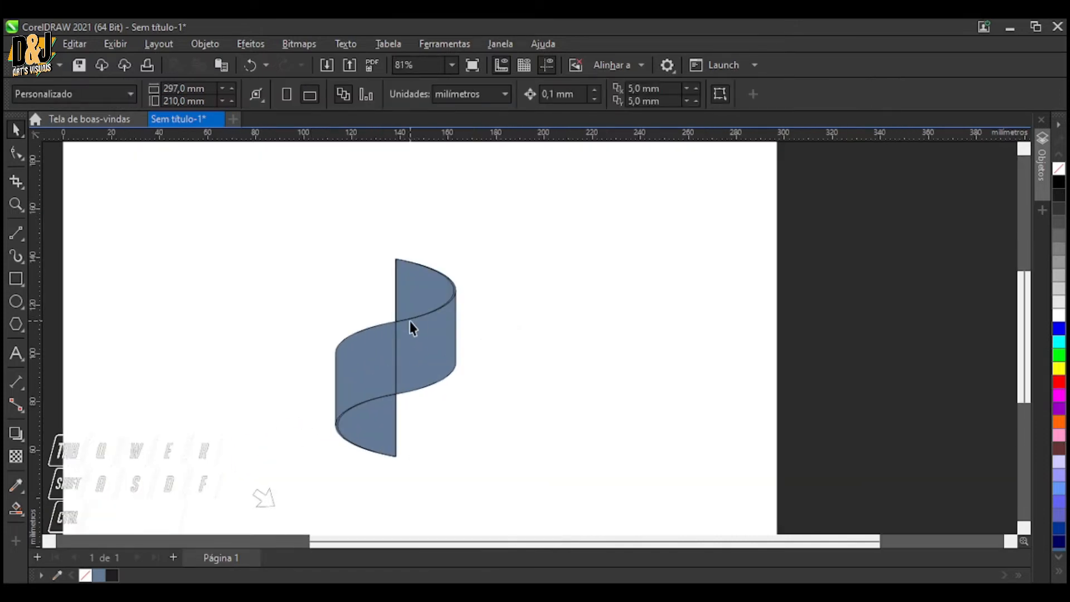
Copy the whole S-shaped band straight down so the copy continues from the original's lower edge
key(alt+Tab)
key(alt+Tab)
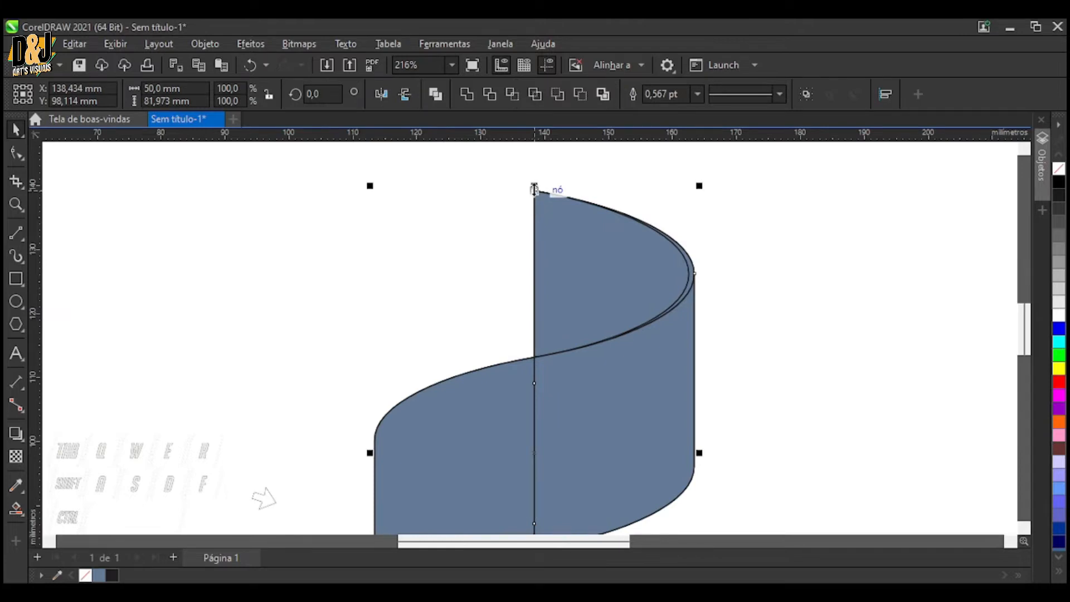
drag(538, 191, 539, 466)
Shrink the lower band copy from its upper edge to about 81.7 mm high
scroll(539, 466, up, 7)
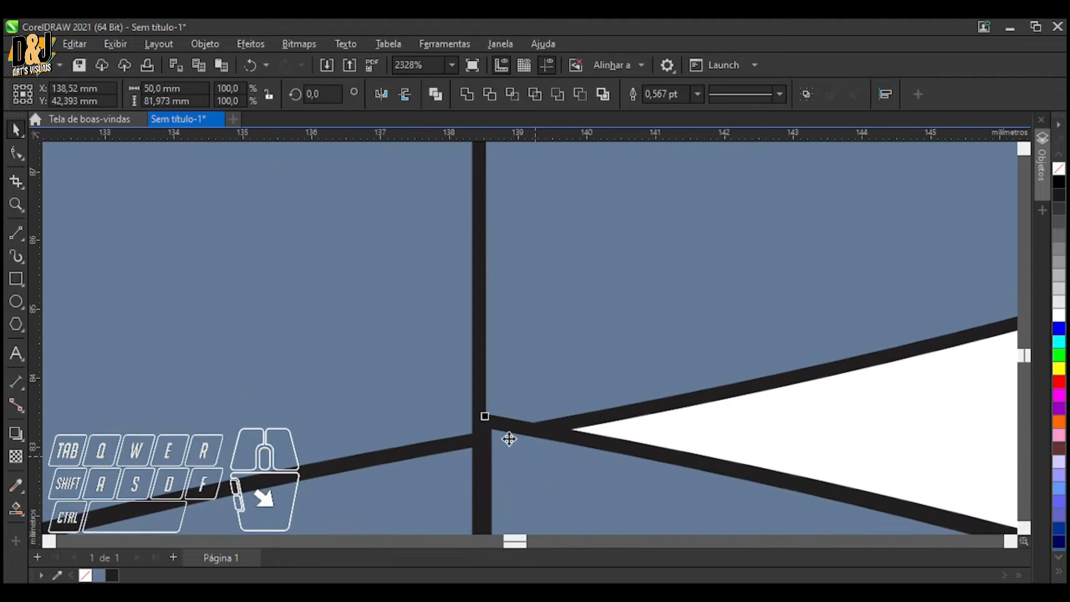
scroll(499, 430, up, 3)
drag(463, 344, 435, 428)
scroll(443, 424, down, 8)
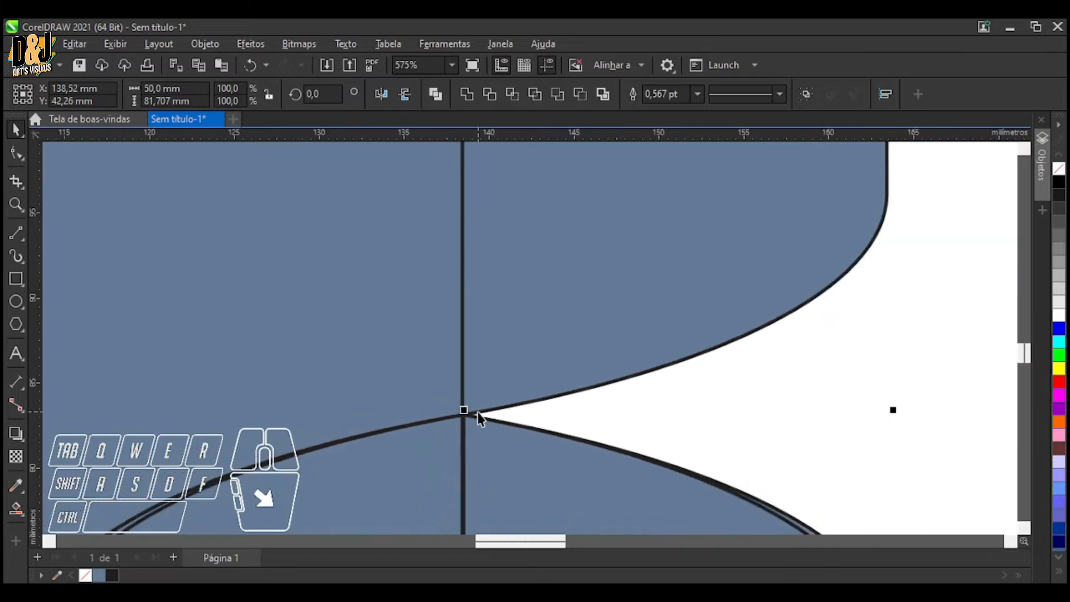
scroll(480, 419, down, 6)
scroll(497, 406, up, 3)
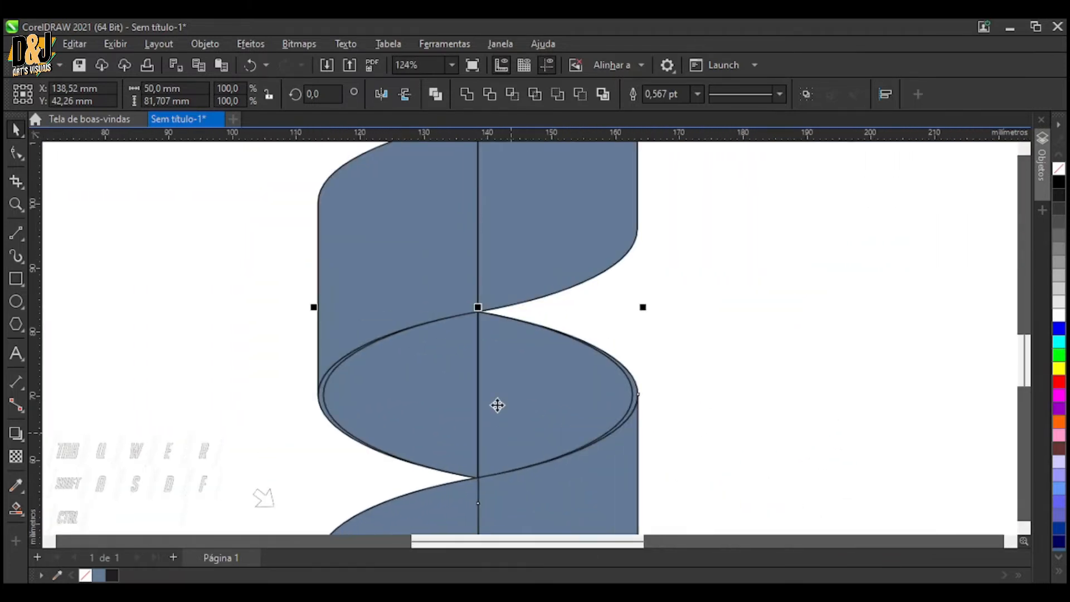
Shift the lower copy slightly so its upper corner node snaps onto the centre junction of the upper band
scroll(497, 405, up, 7)
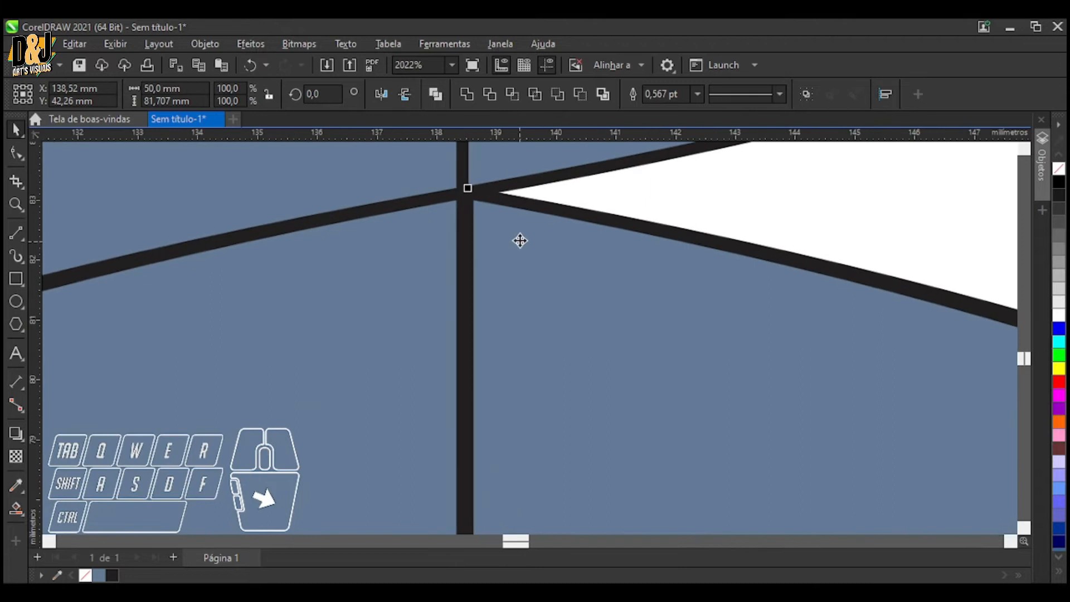
mouse_move(487, 215)
mouse_down()
mouse_move(483, 223)
mouse_move(475, 205)
mouse_up()
scroll(476, 203, up, 4)
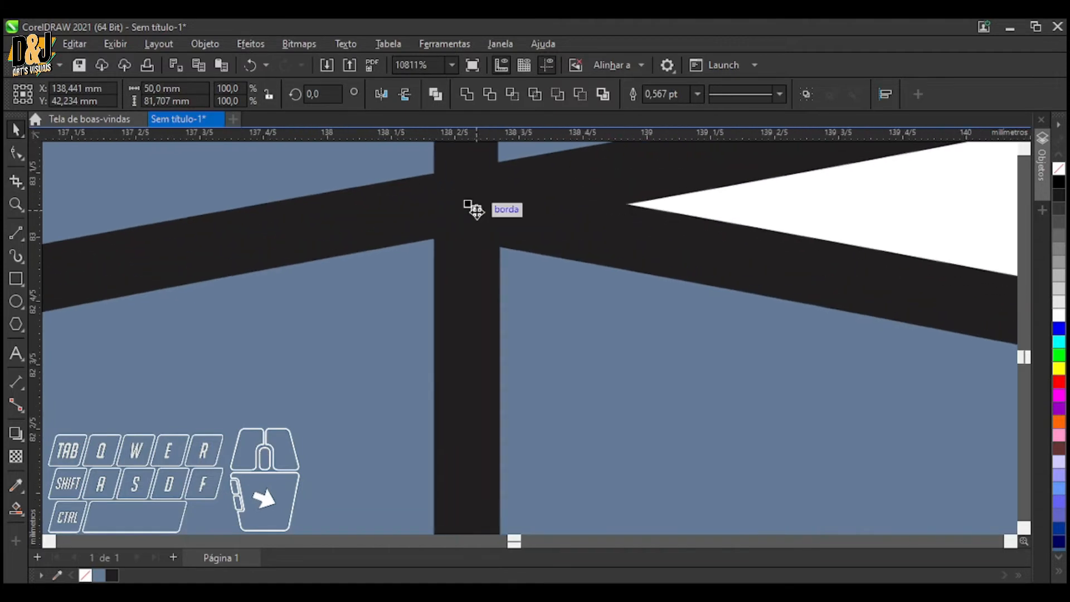
scroll(476, 209, up, 3)
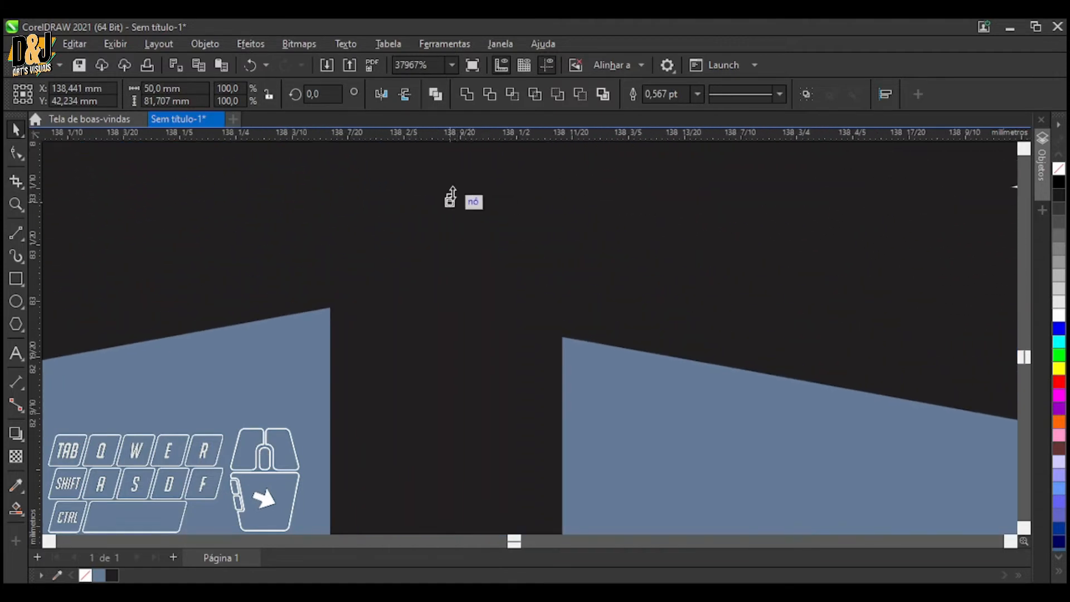
mouse_move(452, 203)
mouse_down()
mouse_move(456, 212)
mouse_move(454, 203)
mouse_up()
scroll(452, 207, down, 5)
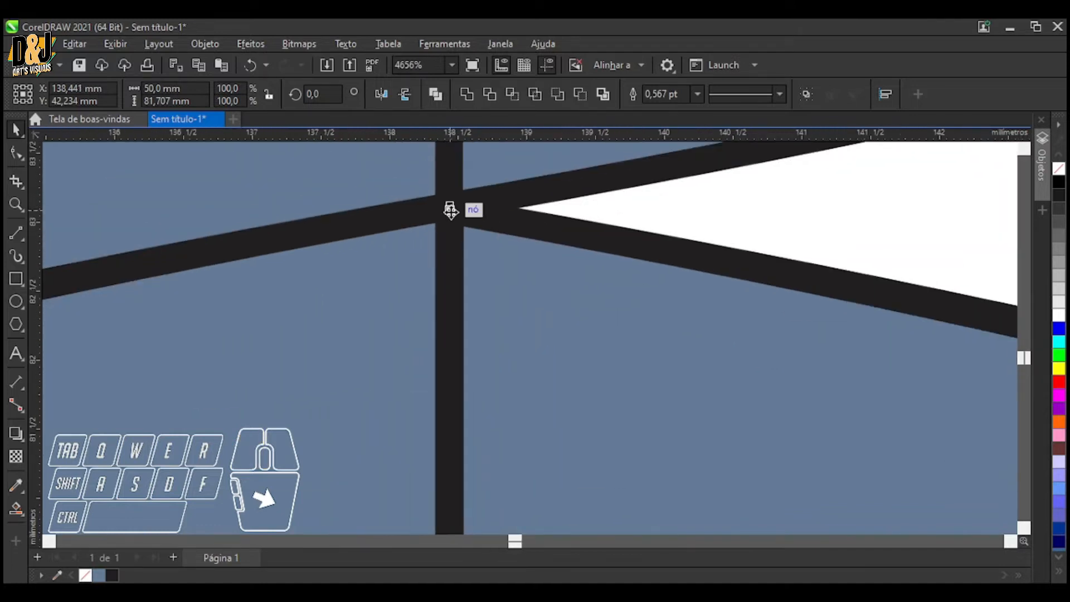
scroll(450, 210, down, 5)
Select the complete spiral band and rotate it 90 degrees to lie horizontally
click(323, 383)
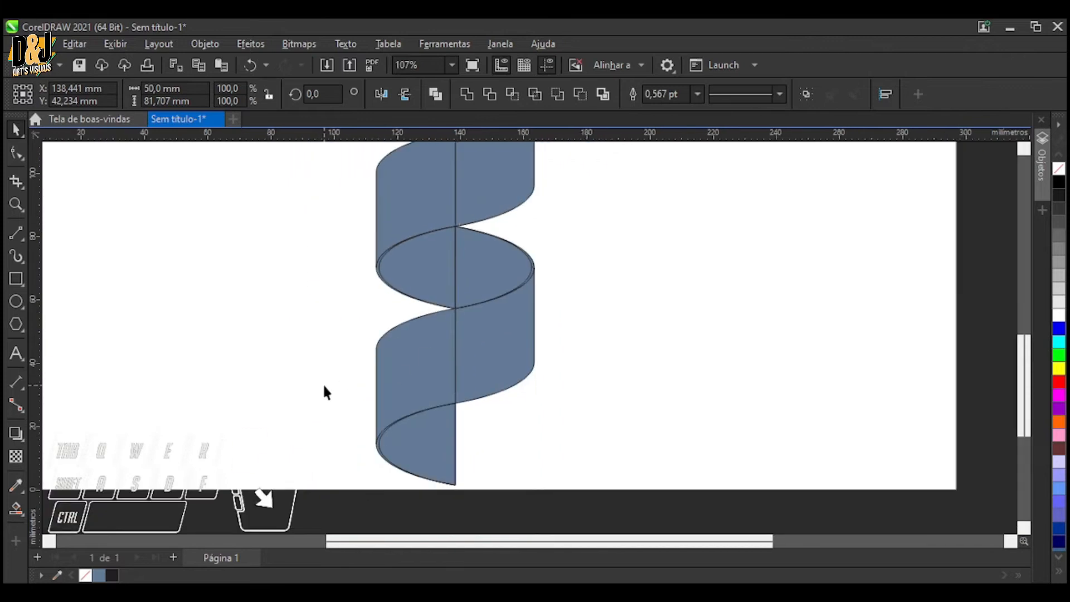
scroll(323, 383, down, 5)
drag(286, 240, 469, 475)
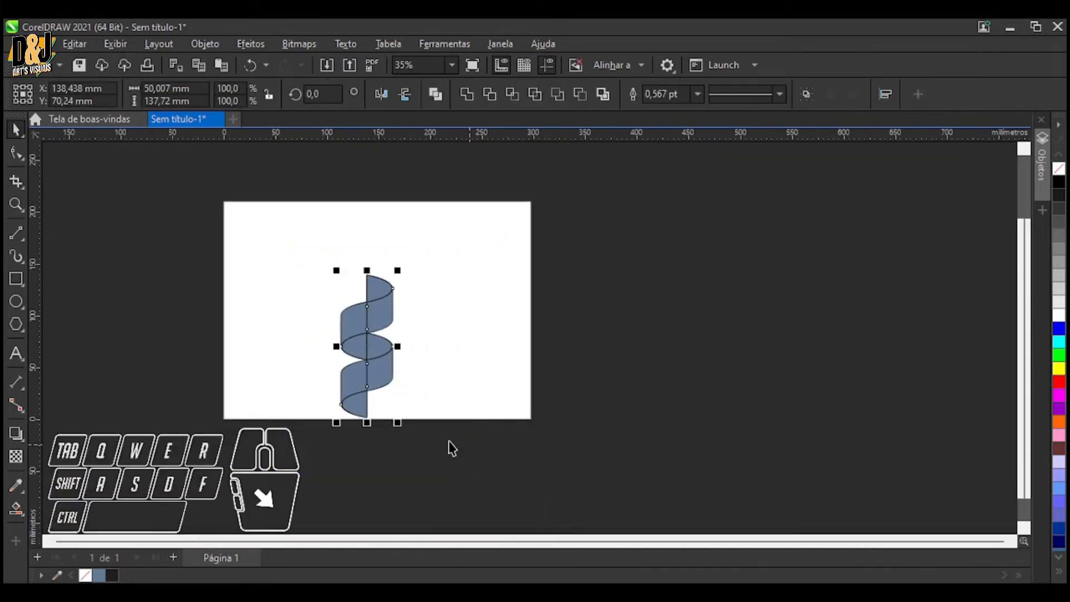
click(310, 95)
text(90)
key(Return)
scroll(296, 340, up, 2)
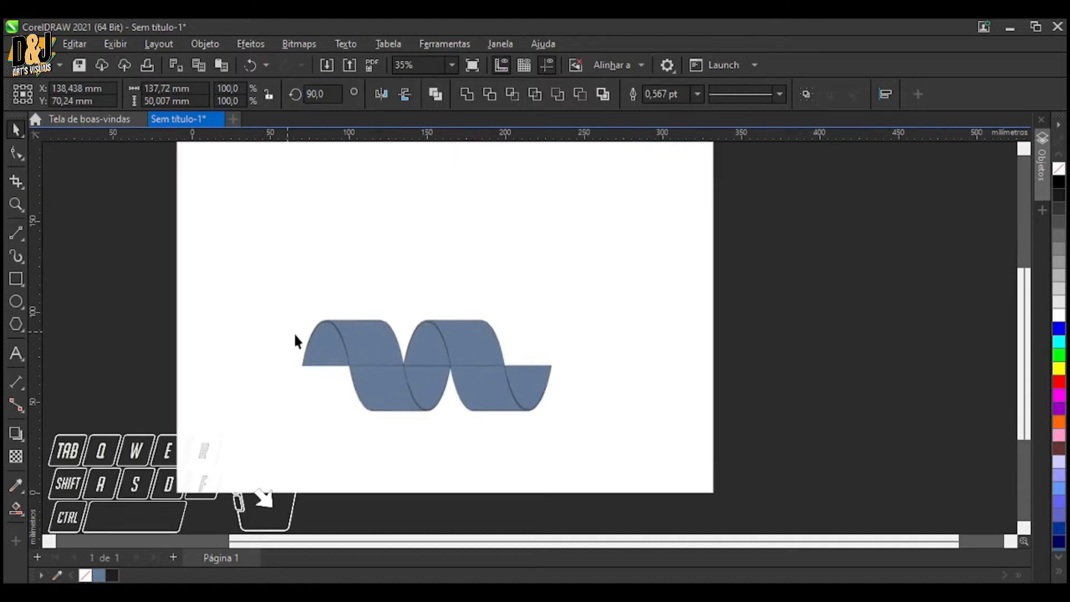
scroll(405, 407, up, 2)
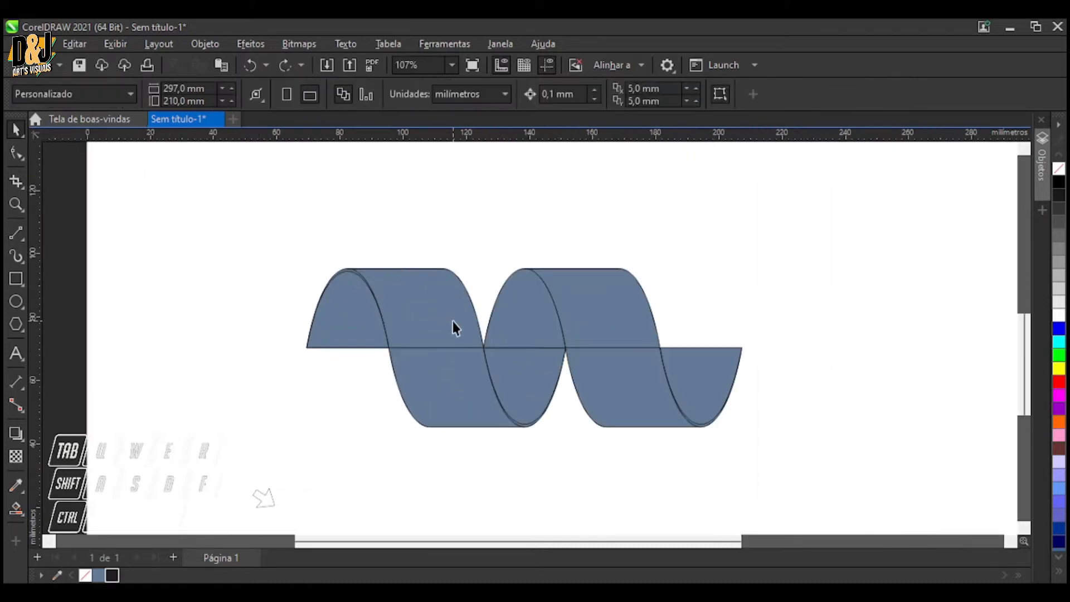
Weld the upper and lower halves of the left outer band into one continuous piece
click(453, 320)
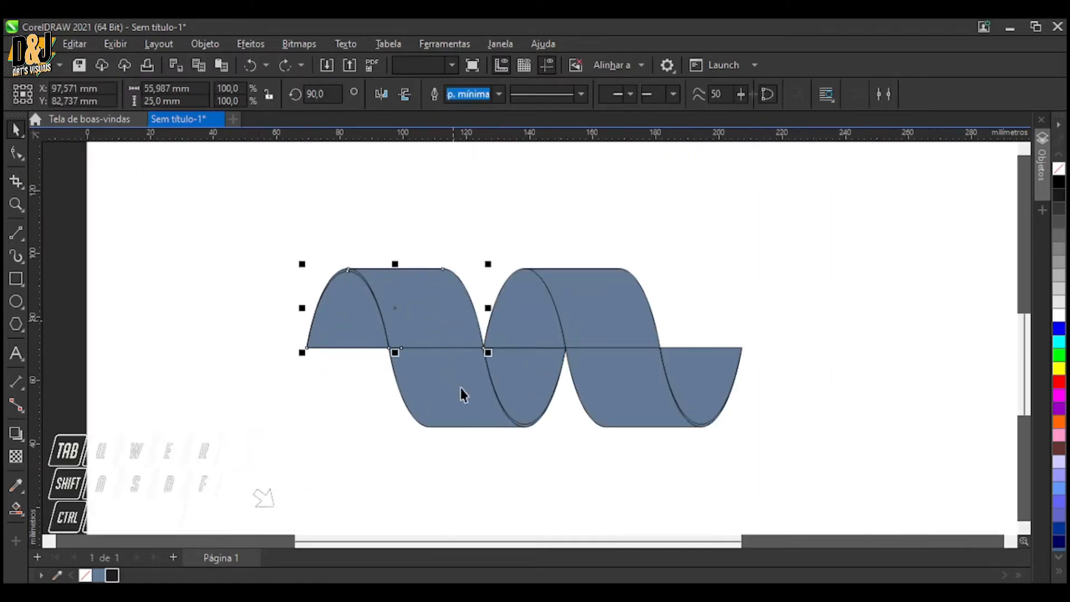
click(336, 415)
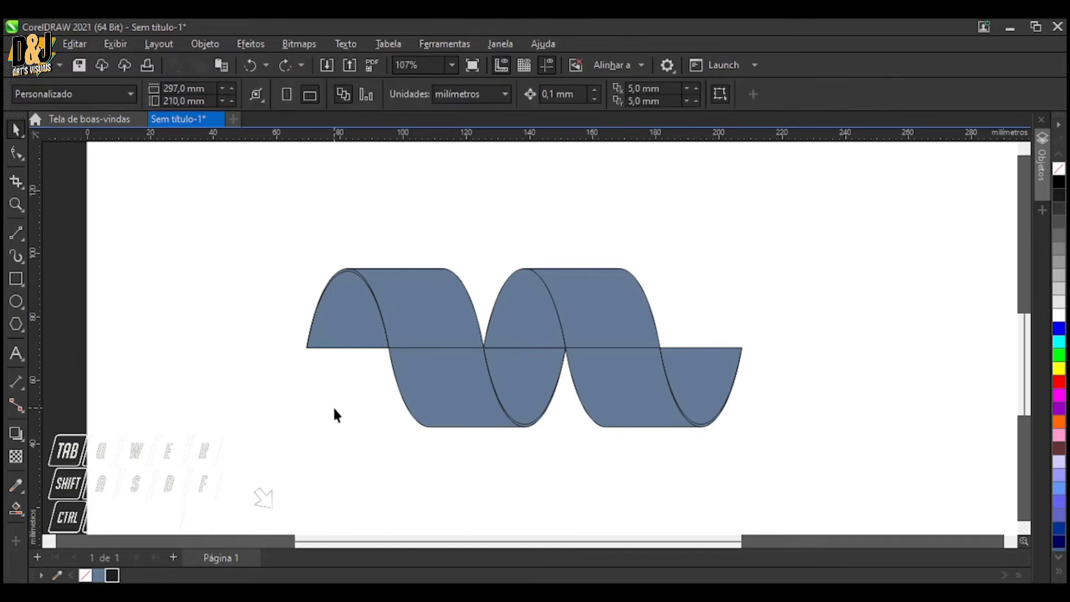
click(453, 337)
shift+click(458, 387)
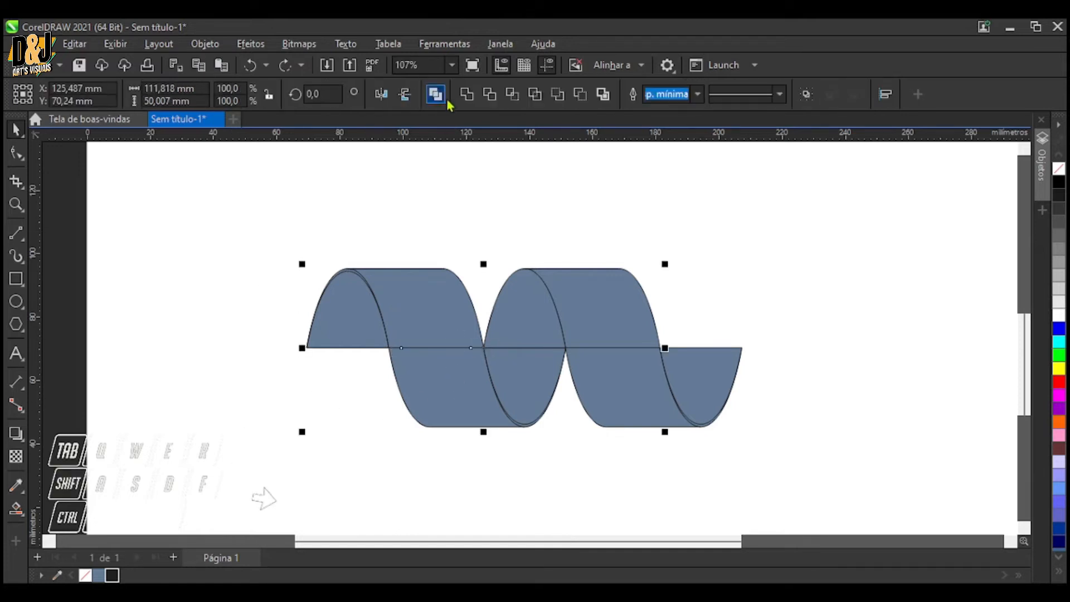
click(467, 95)
click(590, 313)
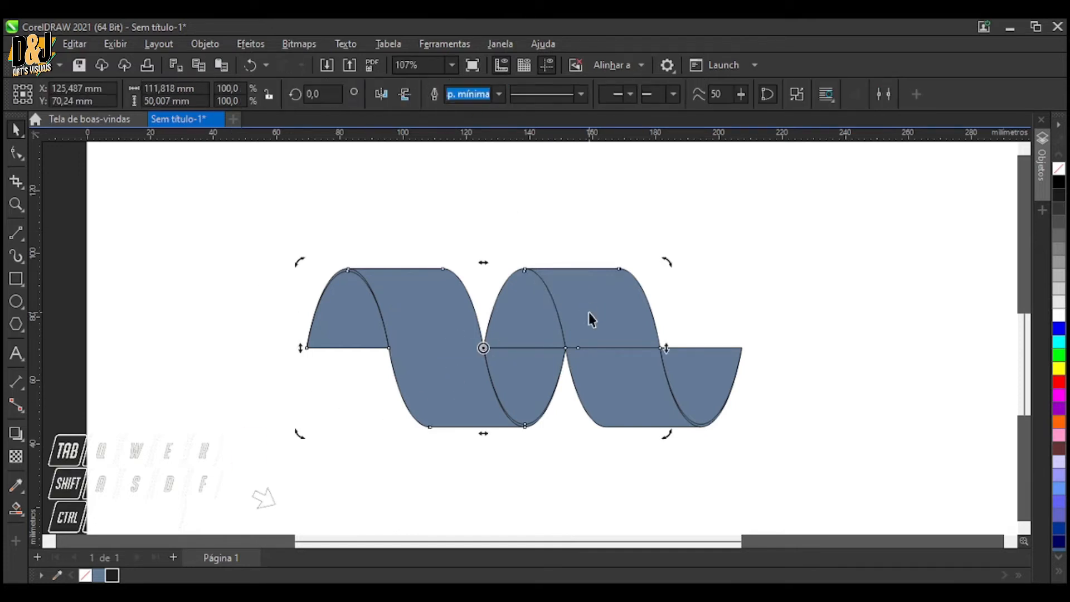
Weld the upper and lower halves of the right outer band together
click(621, 336)
shift+click(626, 395)
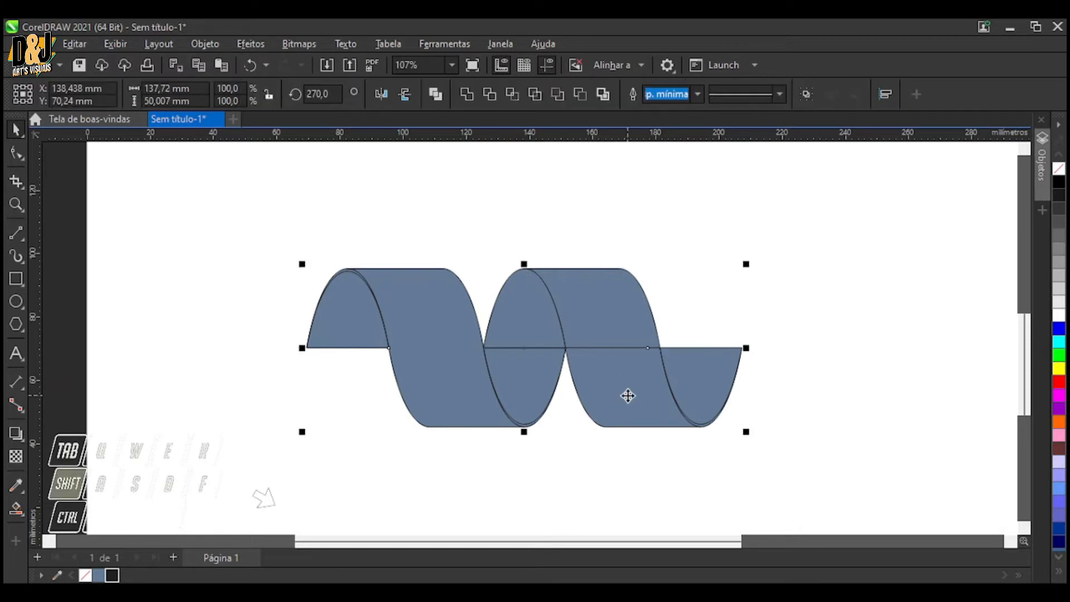
click(467, 95)
click(498, 182)
click(534, 348)
click(533, 374)
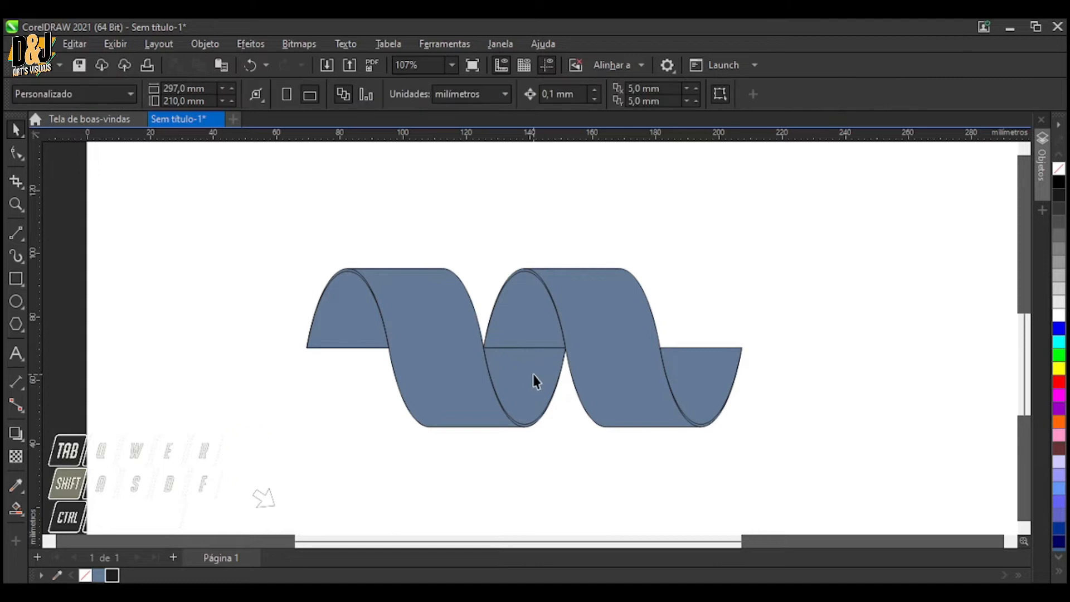
click(523, 325)
click(497, 91)
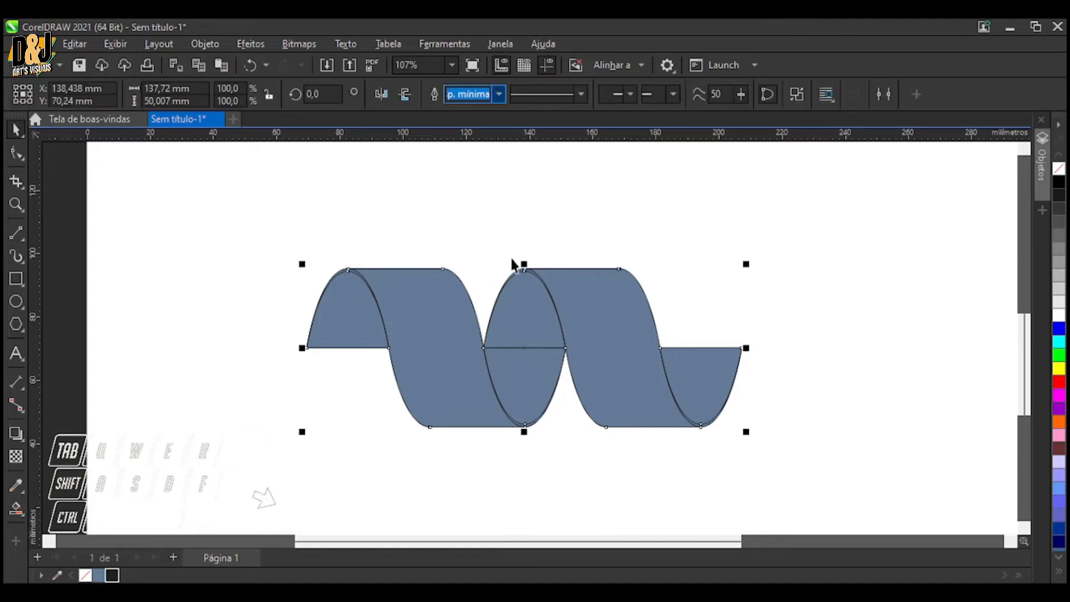
click(269, 222)
click(414, 306)
click(281, 417)
Create a separate blue-grey shape over the left outer band with the Smart Fill tool
click(494, 314)
click(202, 334)
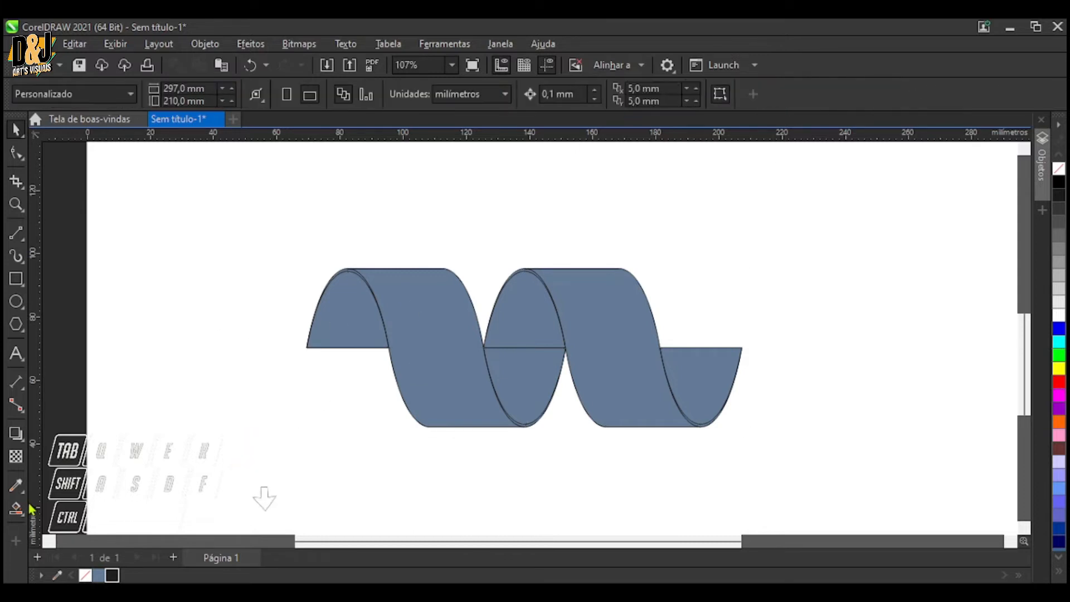
click(435, 322)
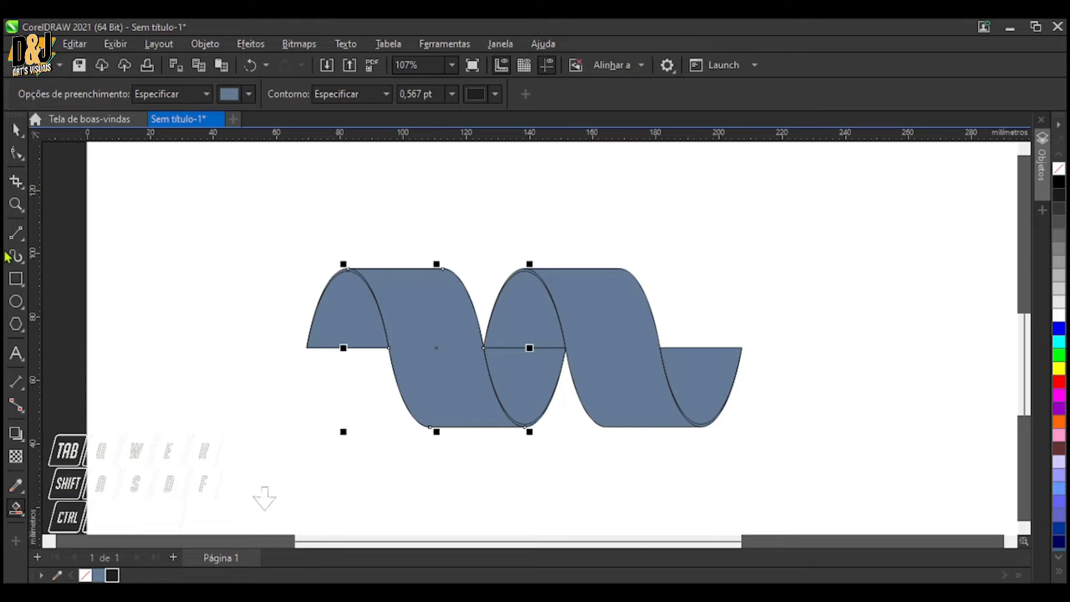
click(16, 130)
click(629, 360)
click(13, 512)
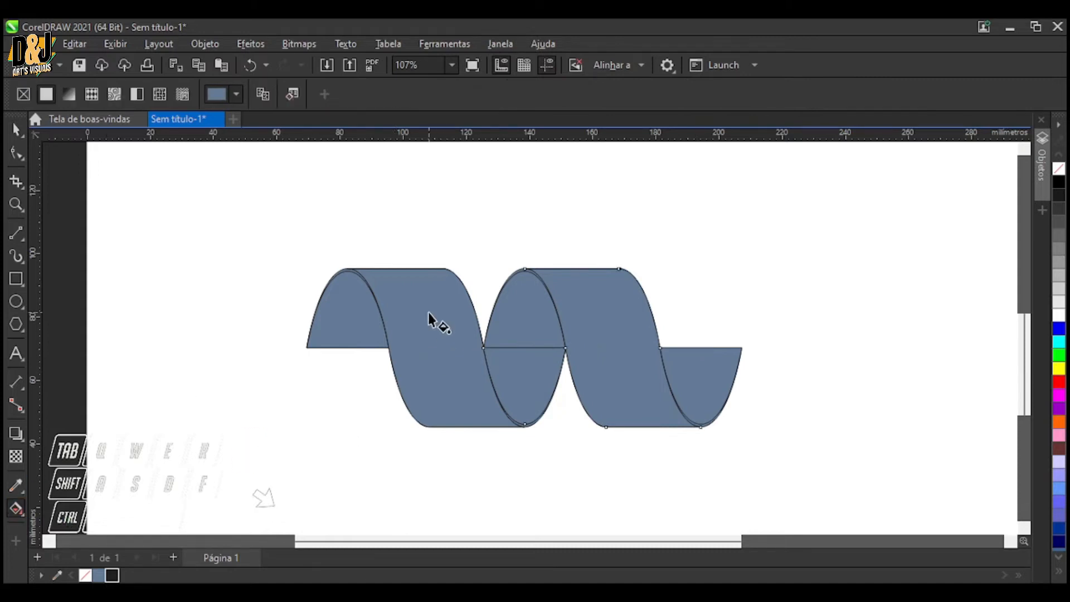
drag(430, 271, 430, 427)
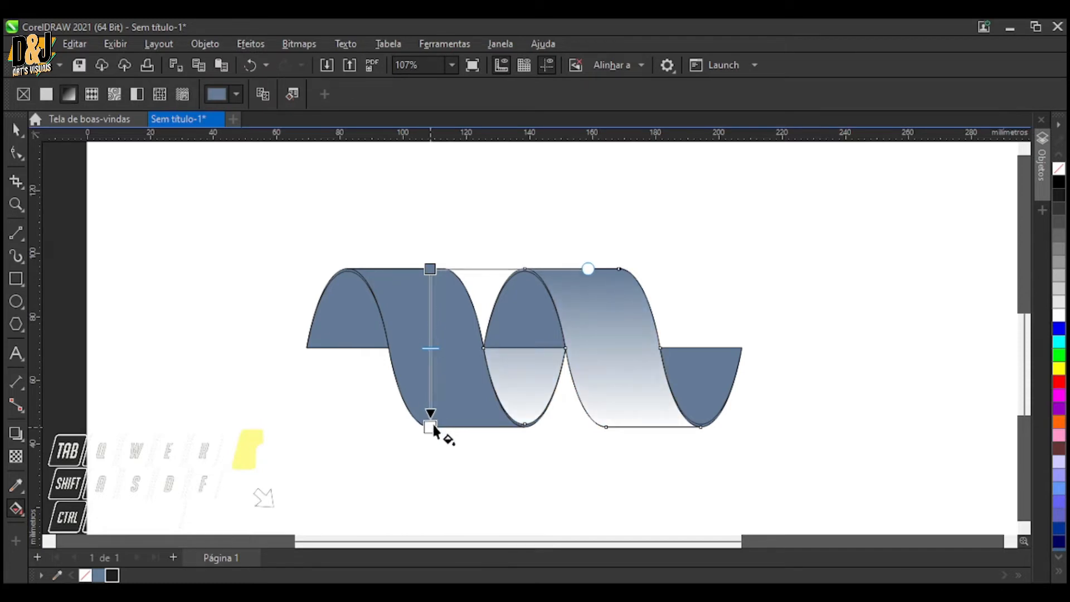
click(432, 427)
key(ctrl+z)
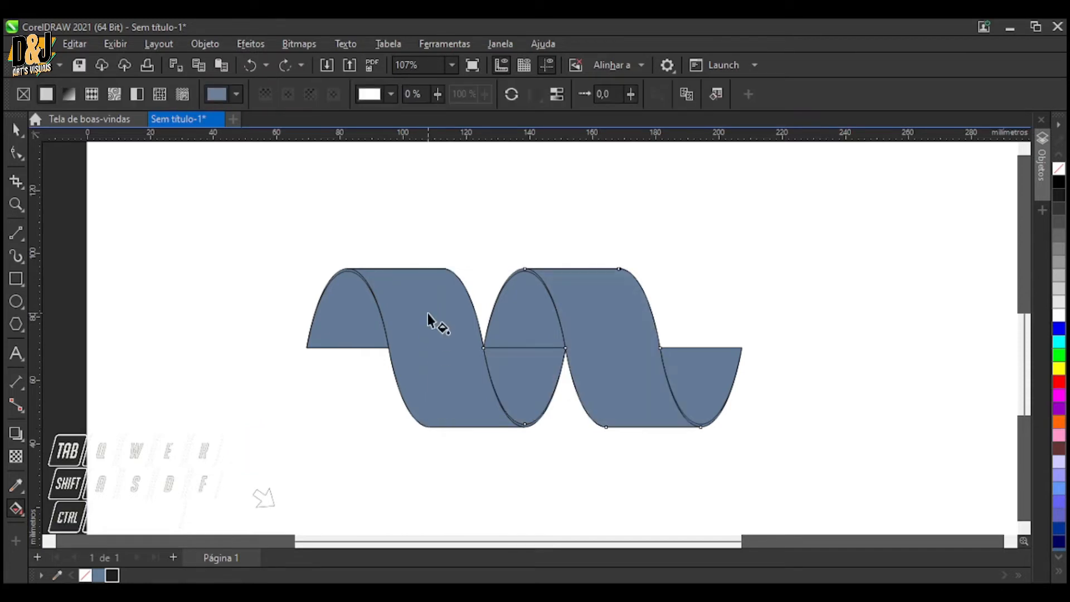
Apply a linear gradient from blue-grey at the upper edge to white at the lower edge of the left outer band
key(space)
click(429, 311)
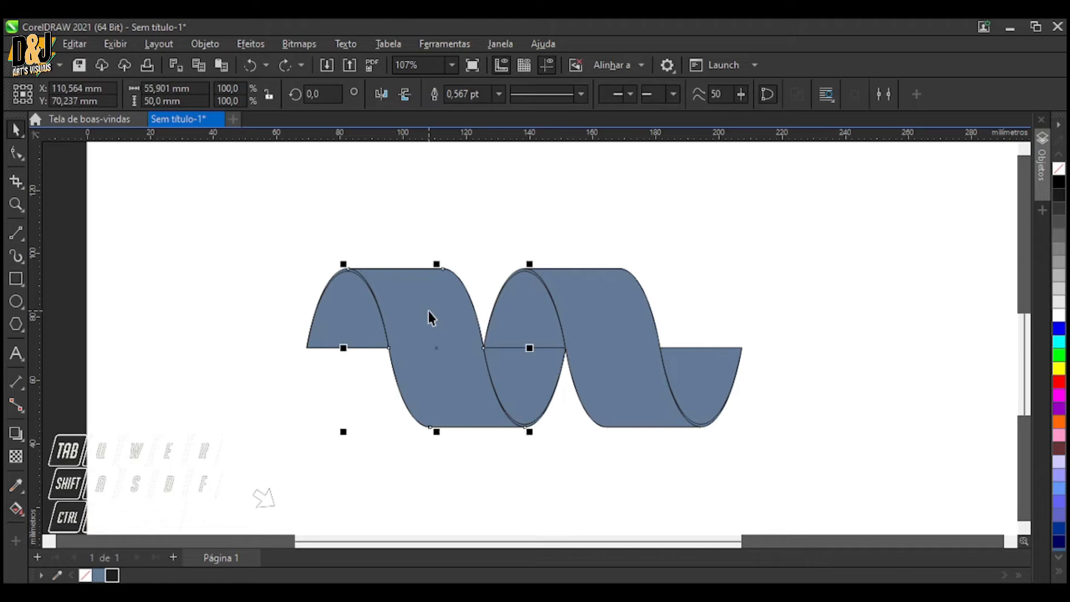
key(g)
drag(442, 269, 444, 438)
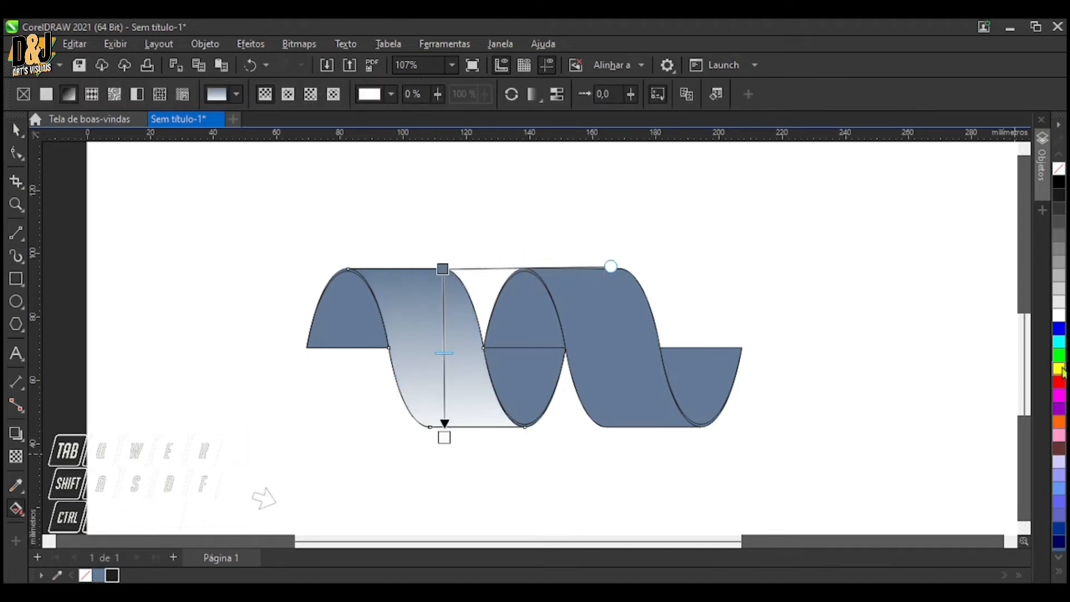
Recolour the left outer band's gradient to run from blue at the upper edge to violet at the lower edge
click(1061, 328)
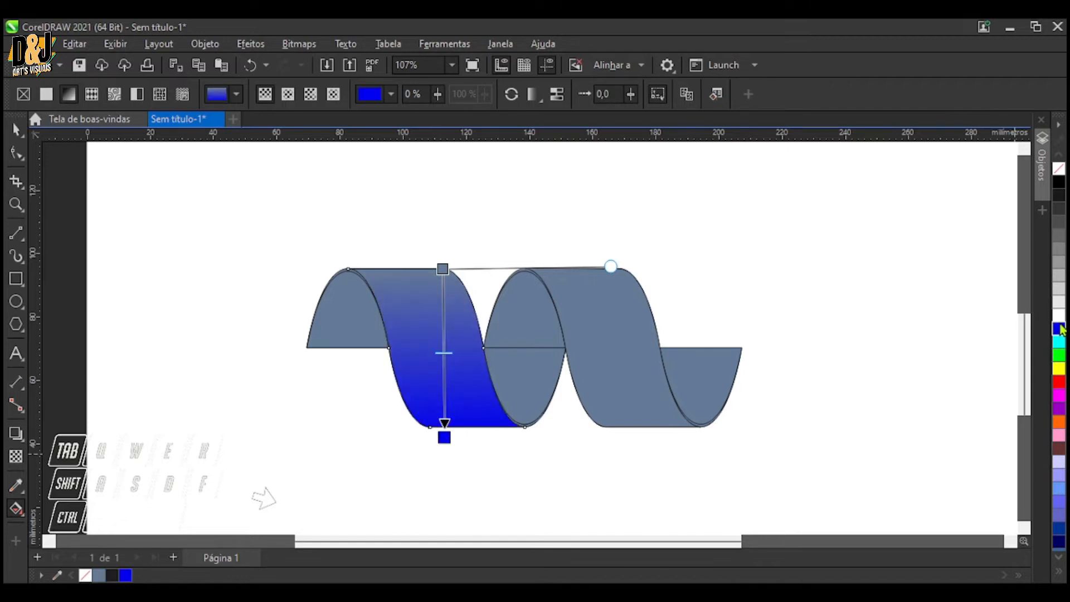
click(511, 94)
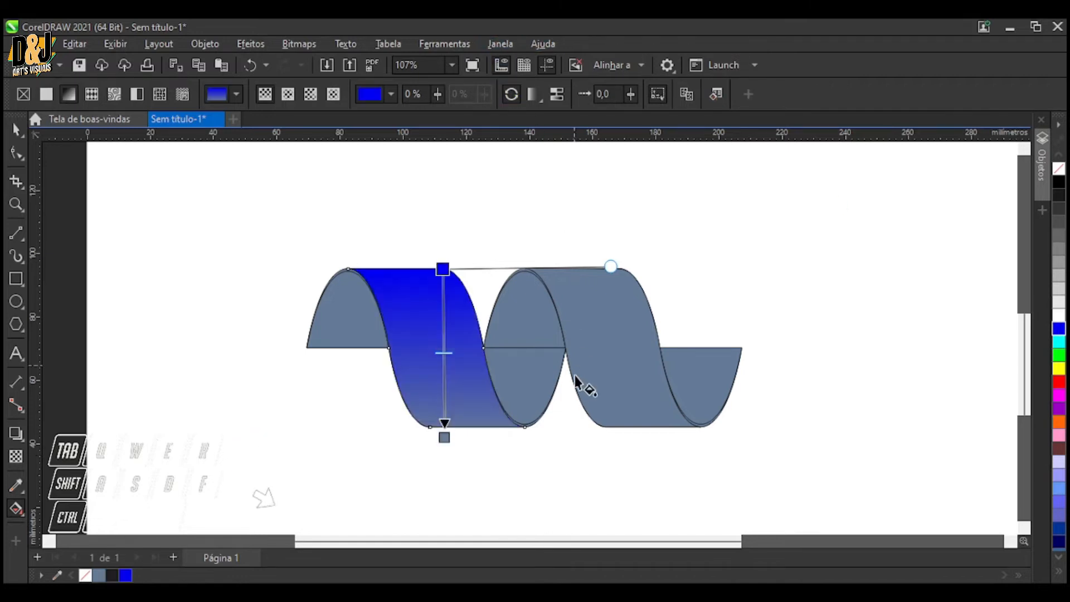
click(1061, 317)
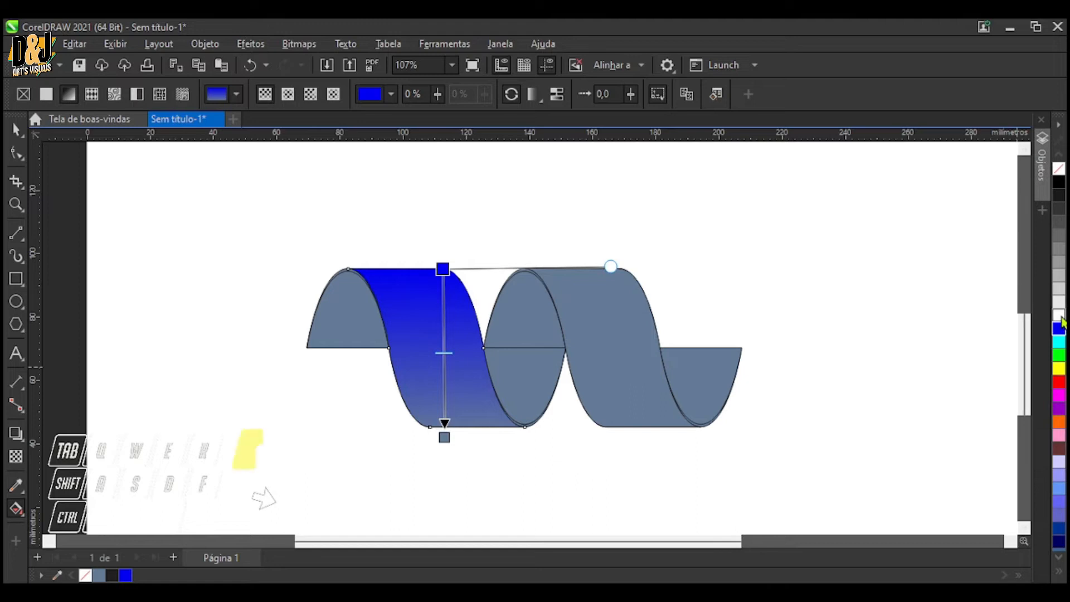
drag(442, 441, 442, 438)
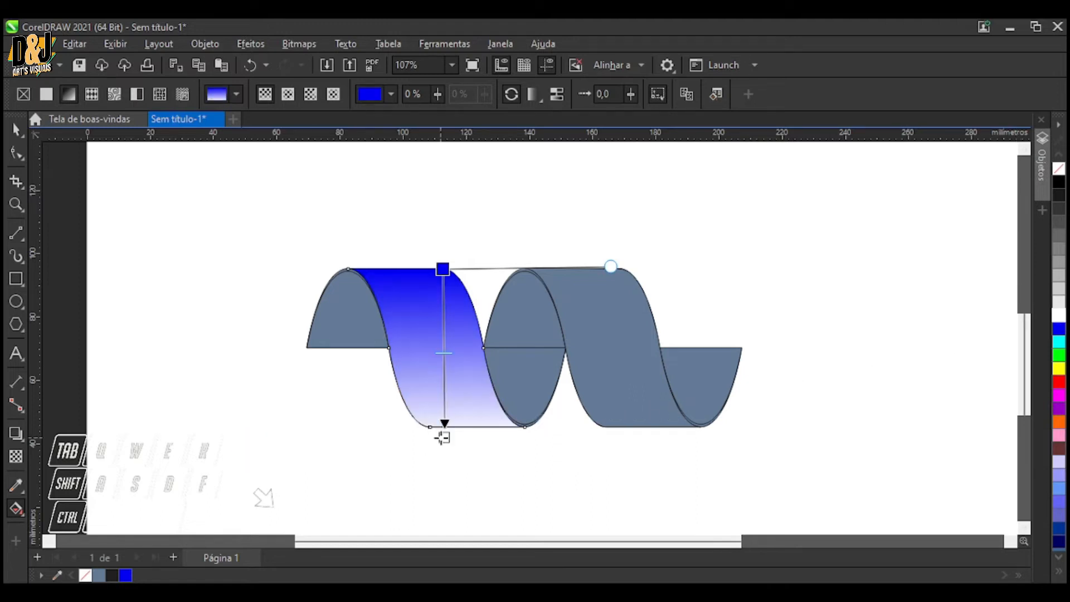
click(1062, 331)
drag(1059, 409, 444, 437)
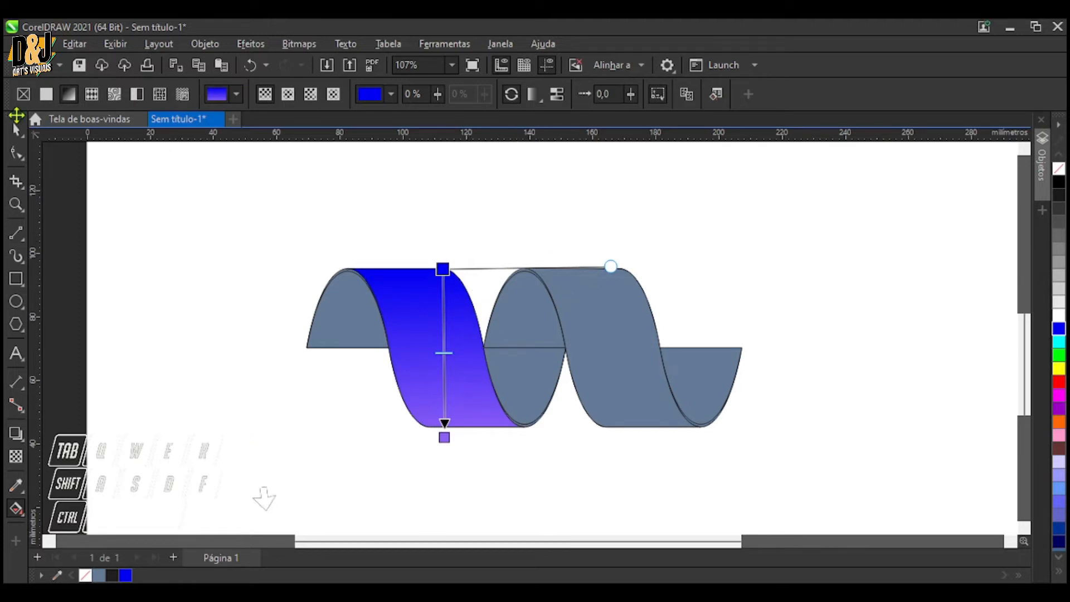
key(space)
scroll(353, 296, down, 1)
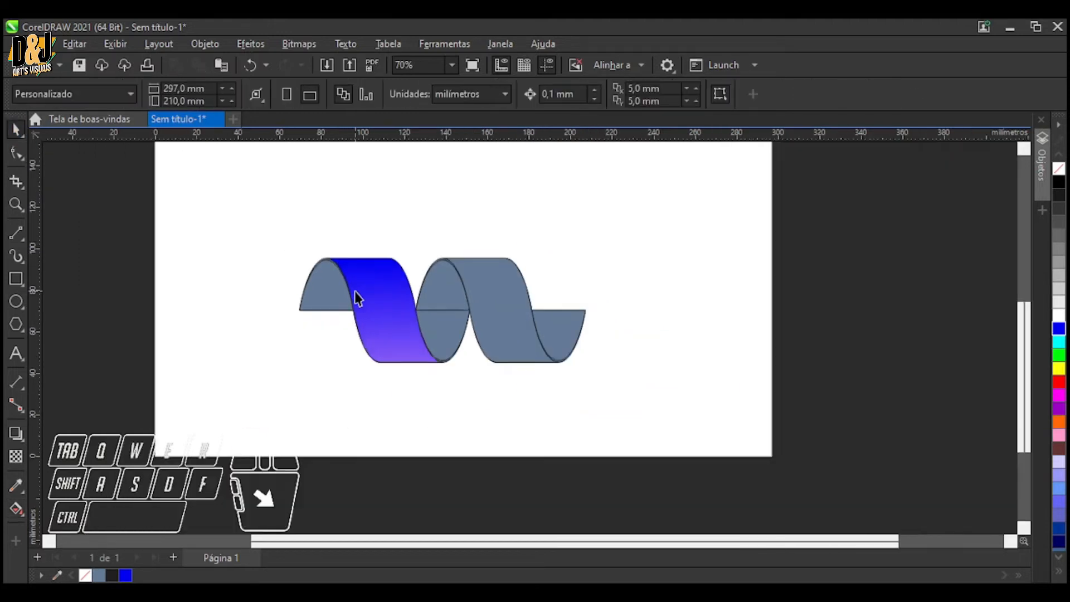
scroll(413, 316, up, 2)
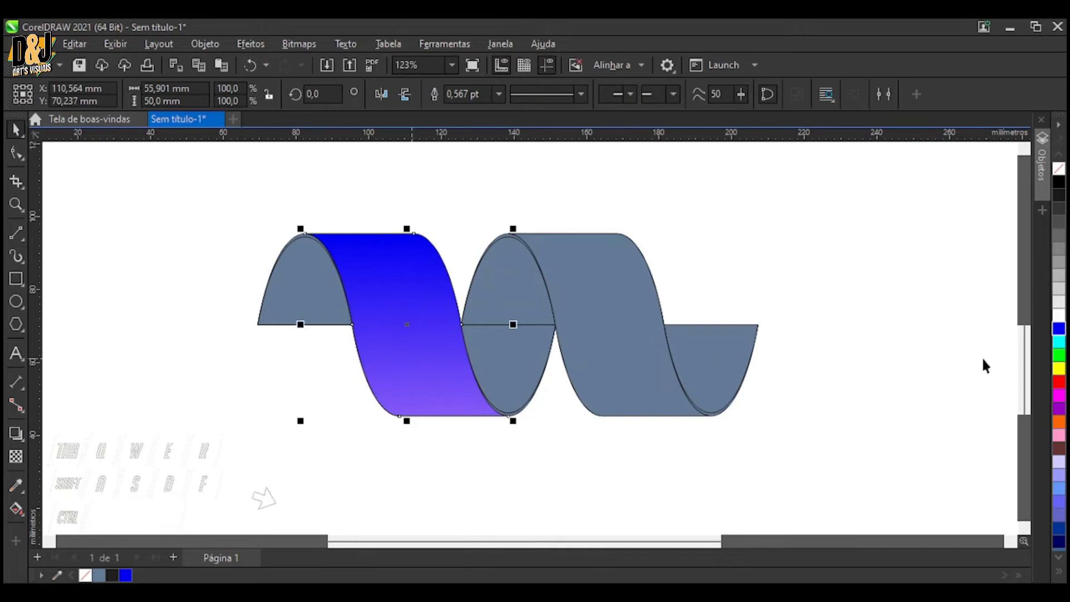
Set the left outer band's gradient to yellow at the upper edge and brown at the lower edge
key(space)
click(1061, 370)
click(1061, 370)
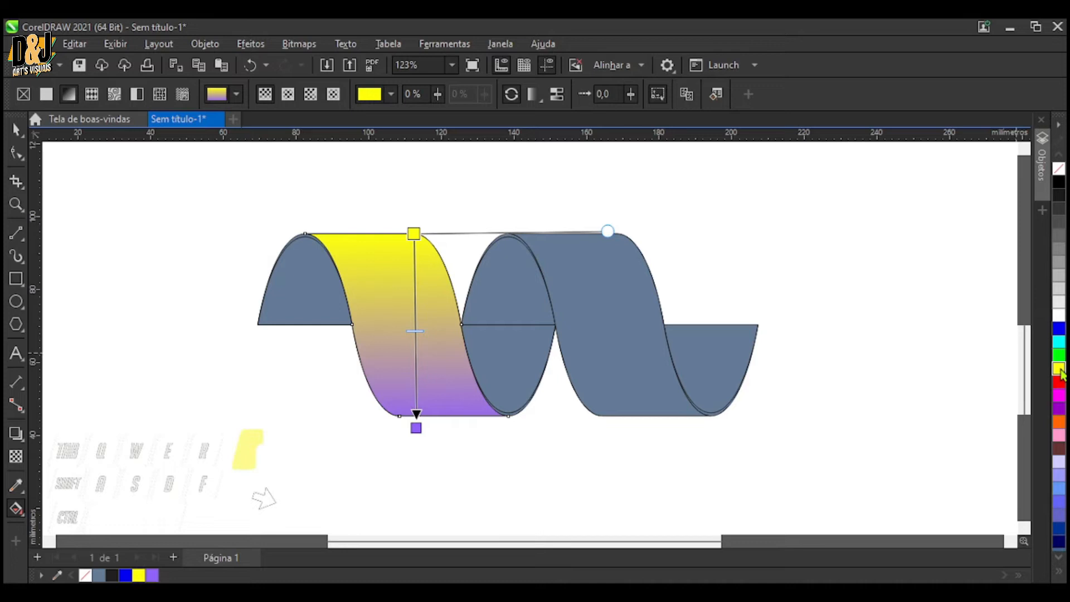
click(1060, 373)
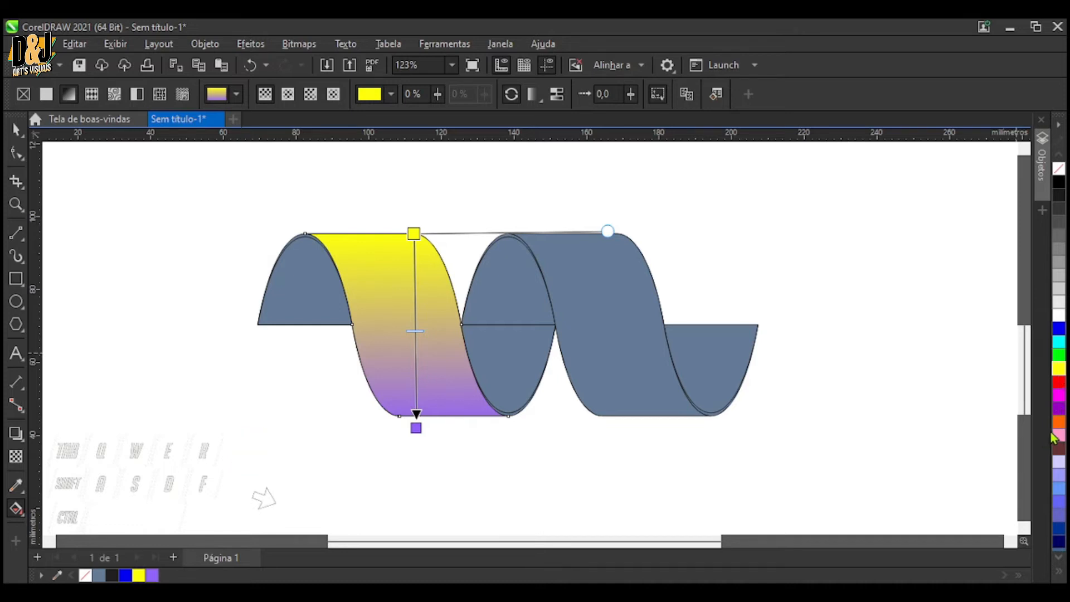
drag(1052, 442, 414, 427)
click(15, 129)
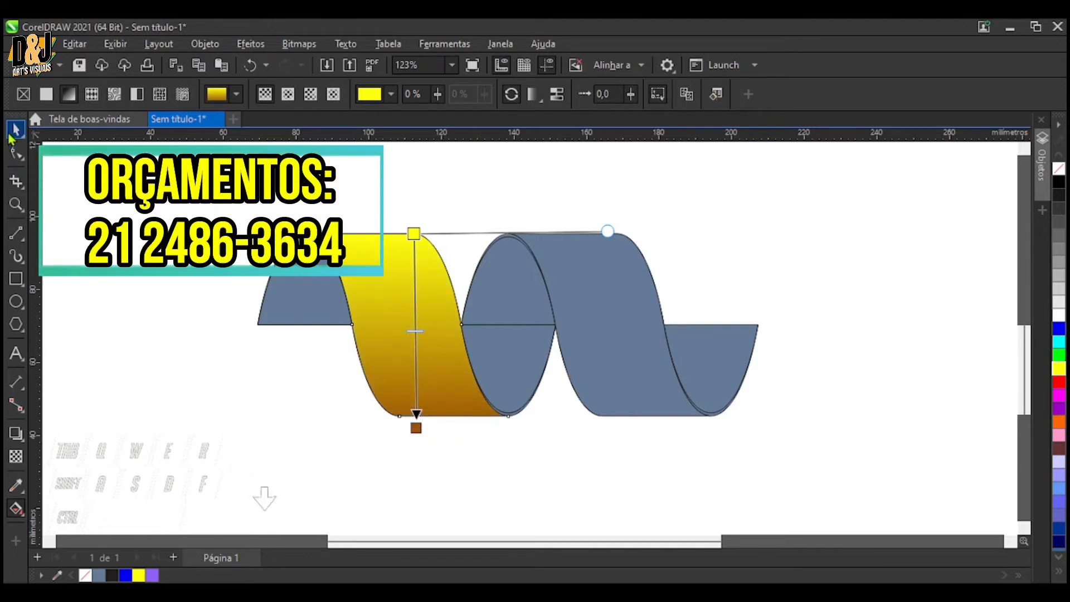
Copy the yellow-to-brown gradient fill from the left outer band to the right outer band
click(604, 291)
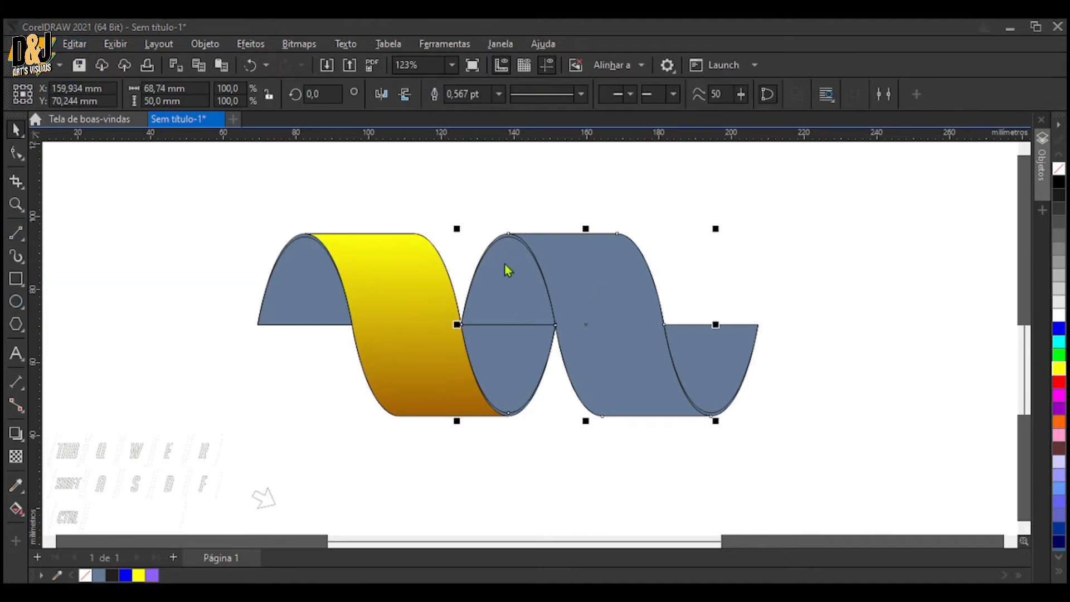
click(400, 258)
click(354, 296)
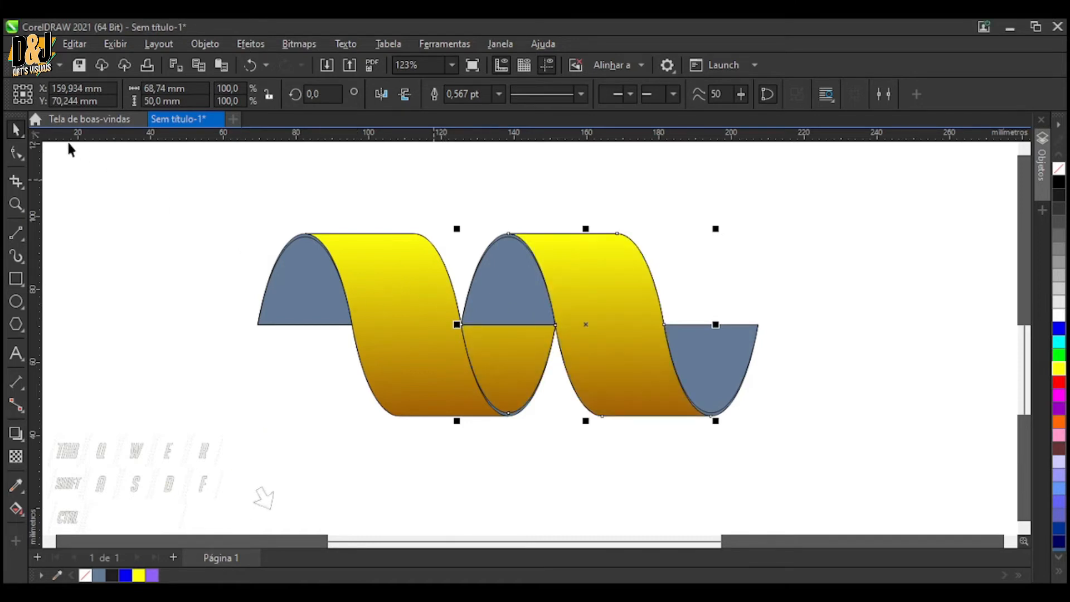
Copy the outer band's yellow-to-brown gradient fill to the ribbon's inner surfaces
click(303, 288)
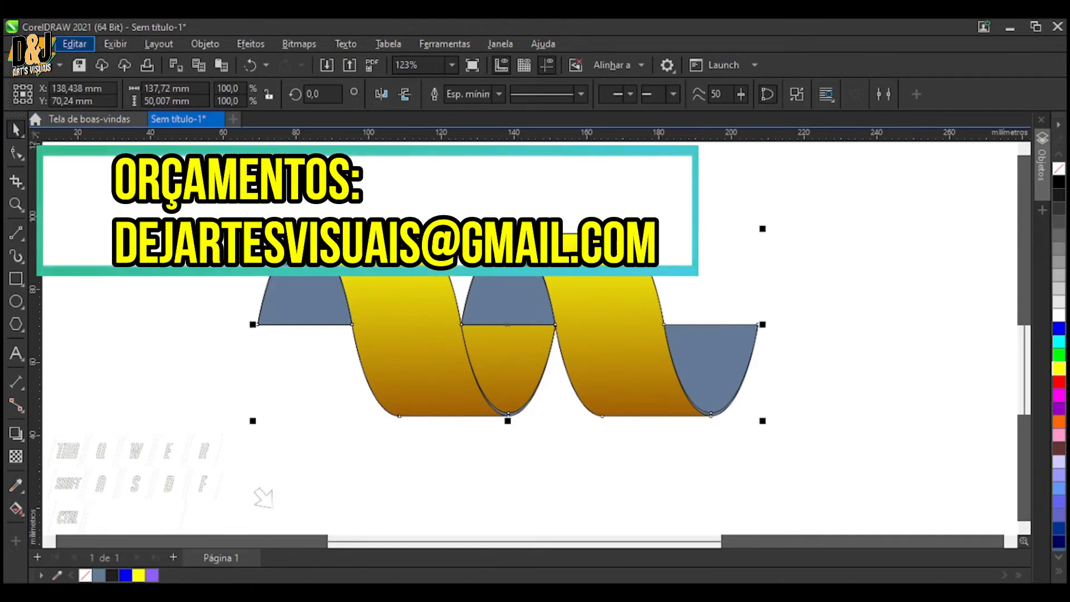
click(380, 287)
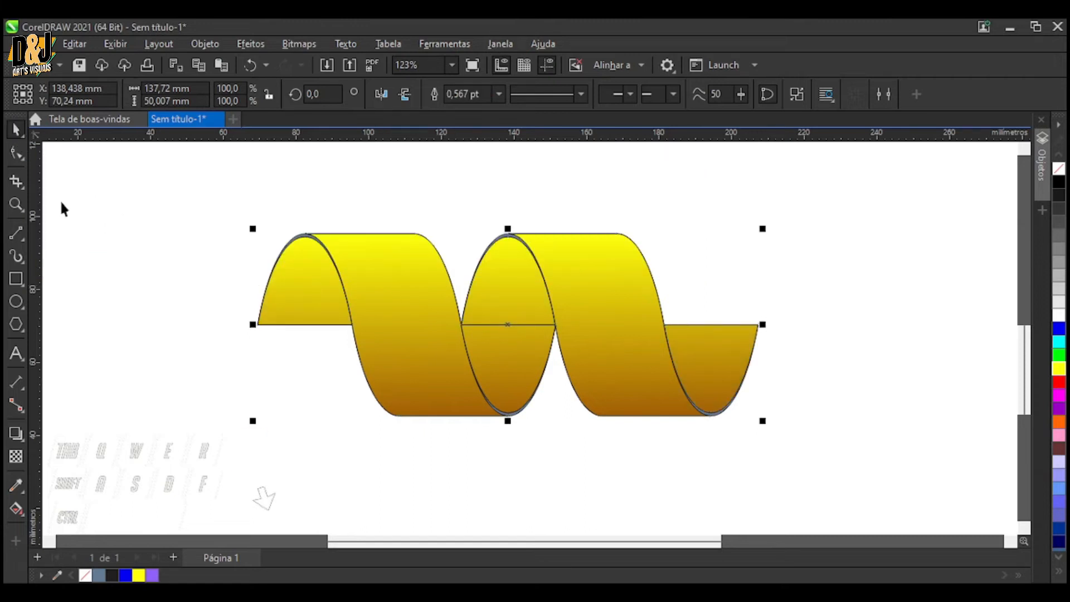
click(127, 260)
Redraw the inner surfaces' gradient vertically over the left arch and reverse it so brown is at the upper end
click(299, 301)
key(g)
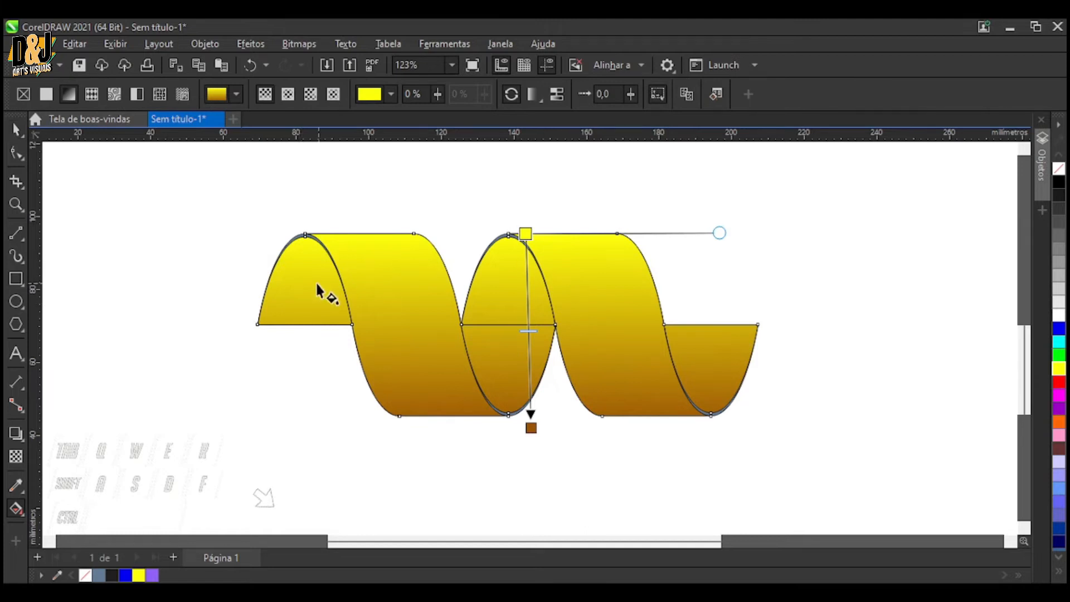
drag(297, 238, 298, 338)
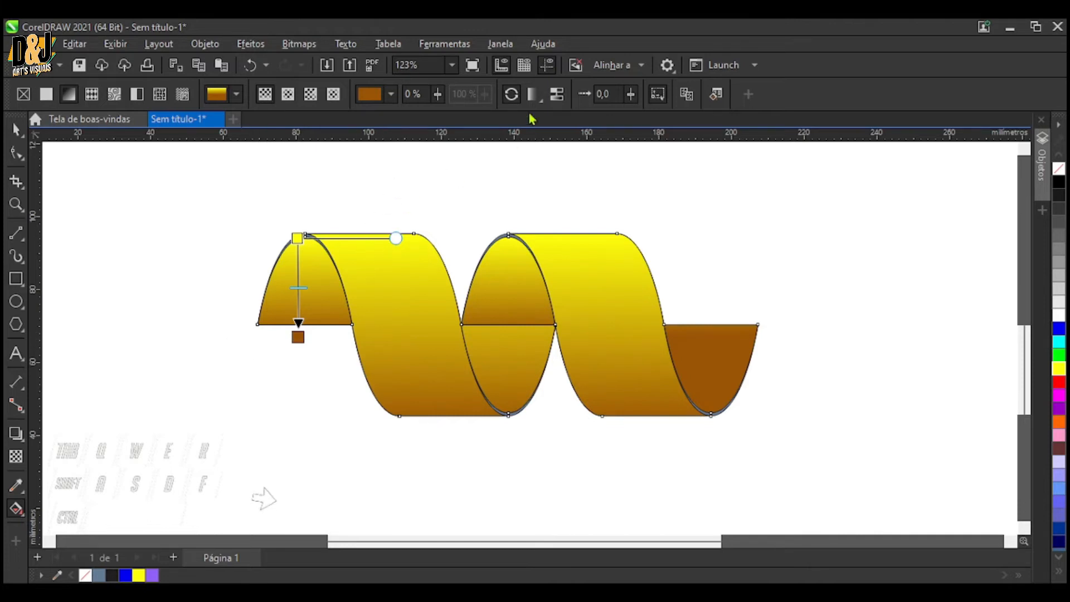
click(513, 94)
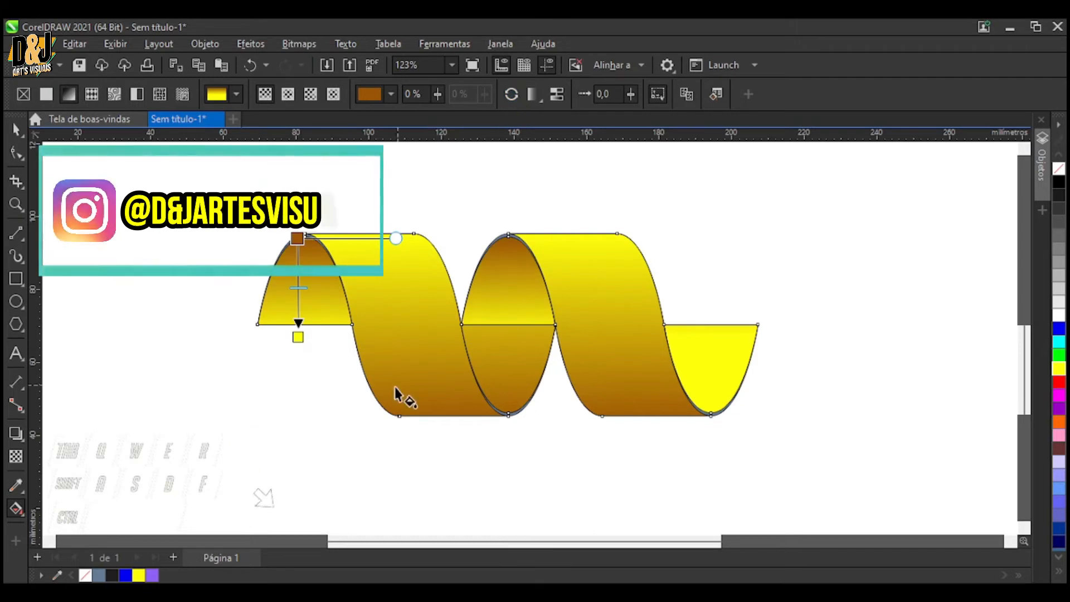
Stretch the inner surfaces' gradient from just above the arches to below the ribbon's lower edge for a softer transition
drag(297, 337, 298, 395)
drag(297, 238, 297, 226)
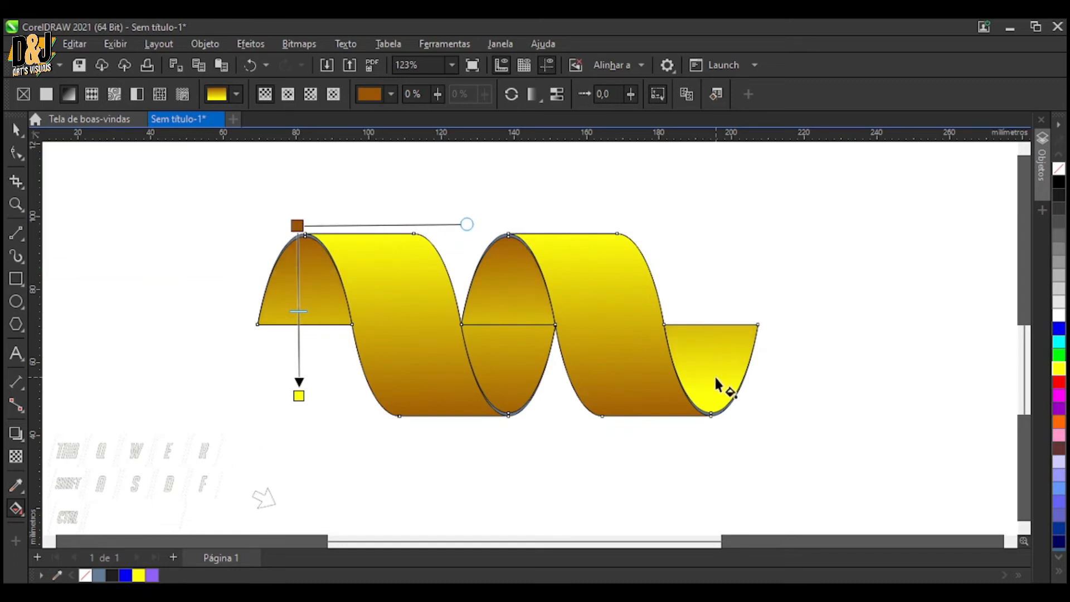
click(711, 392)
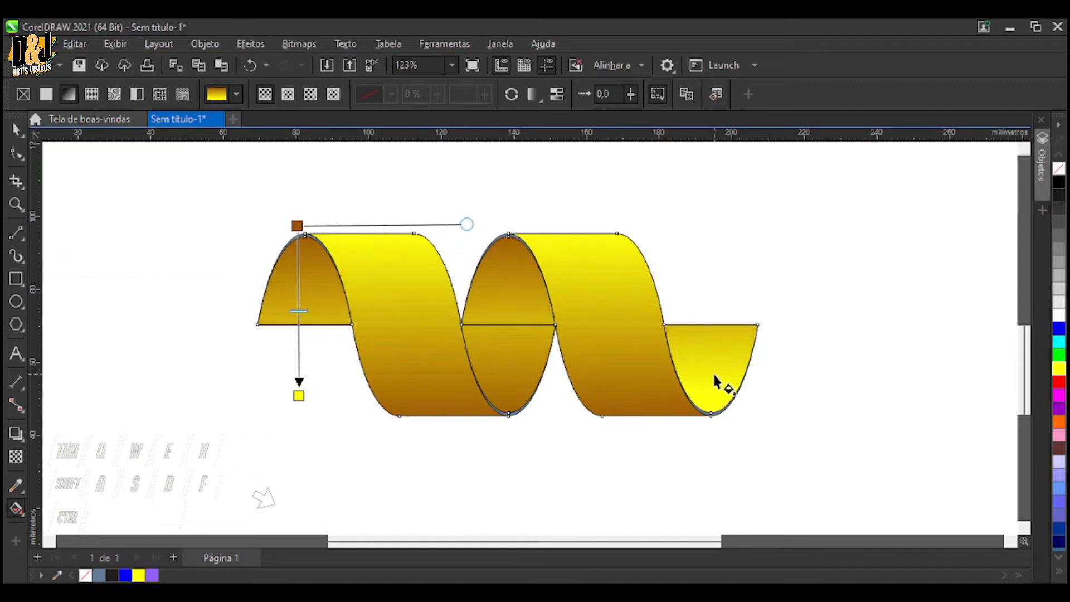
mouse_move(299, 396)
mouse_down()
mouse_move(292, 334)
mouse_move(292, 456)
mouse_up()
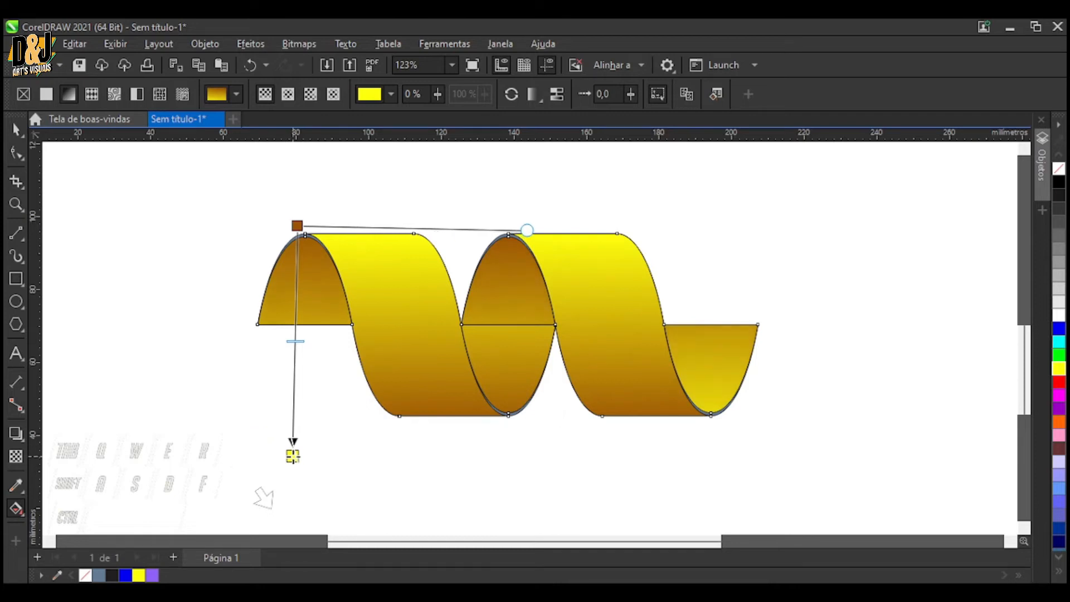
key(space)
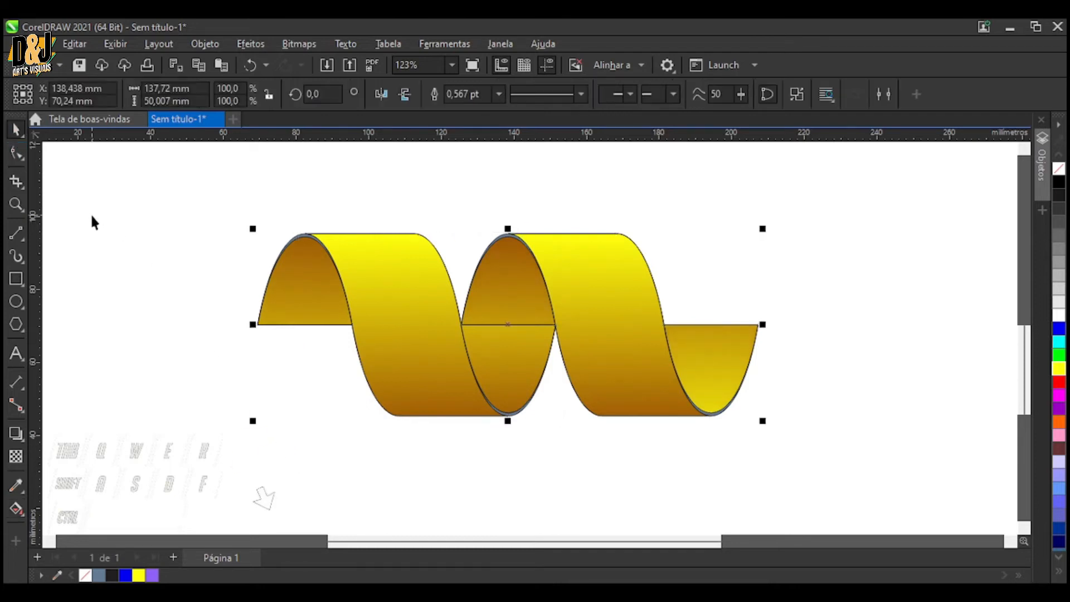
click(92, 217)
Fill the thin blue-grey edge strips along the tops of the two inner arches with dark brown
scroll(172, 312, down, 3)
scroll(218, 278, up, 5)
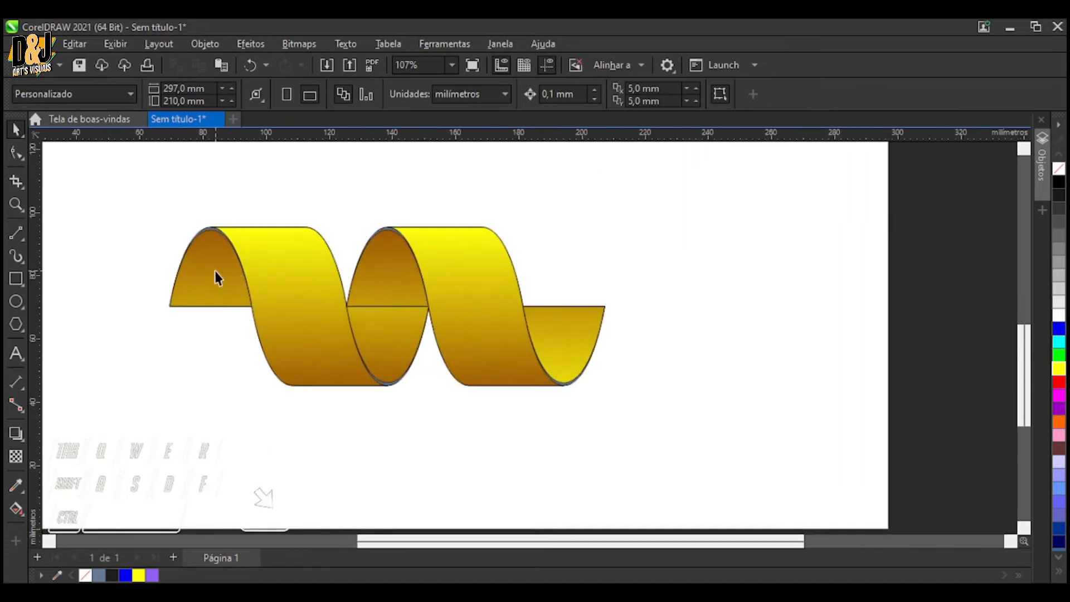
scroll(202, 223, up, 5)
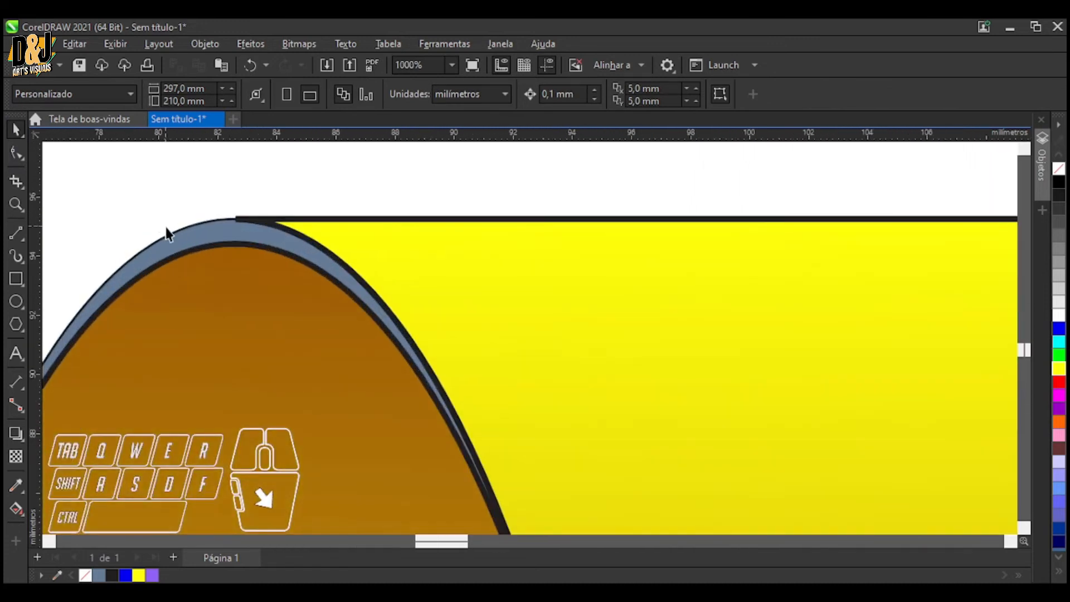
click(175, 232)
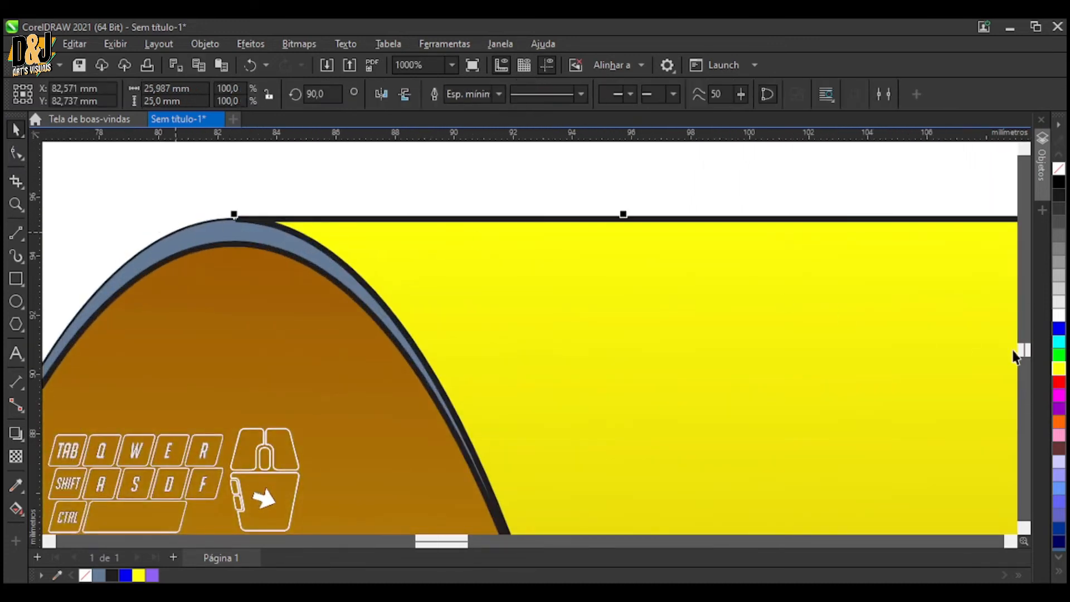
click(1061, 448)
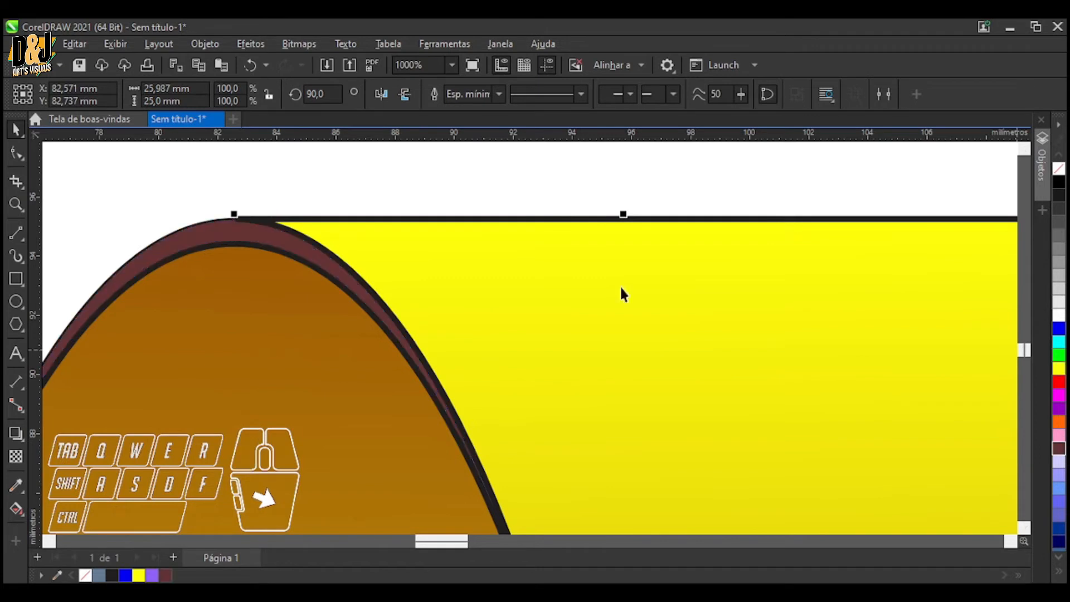
scroll(622, 294, down, 5)
scroll(645, 282, up, 4)
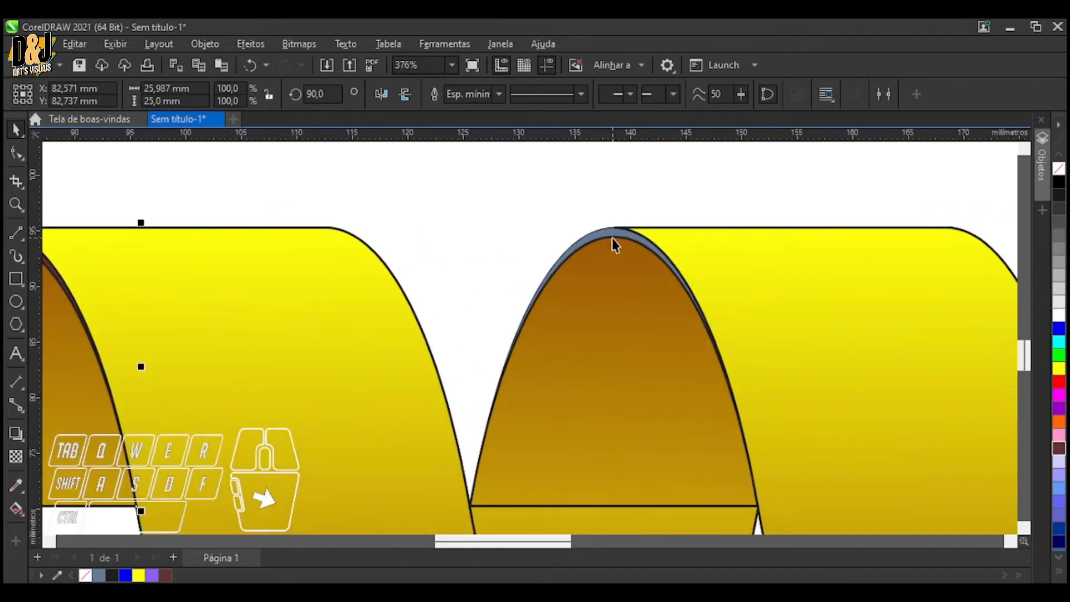
click(606, 237)
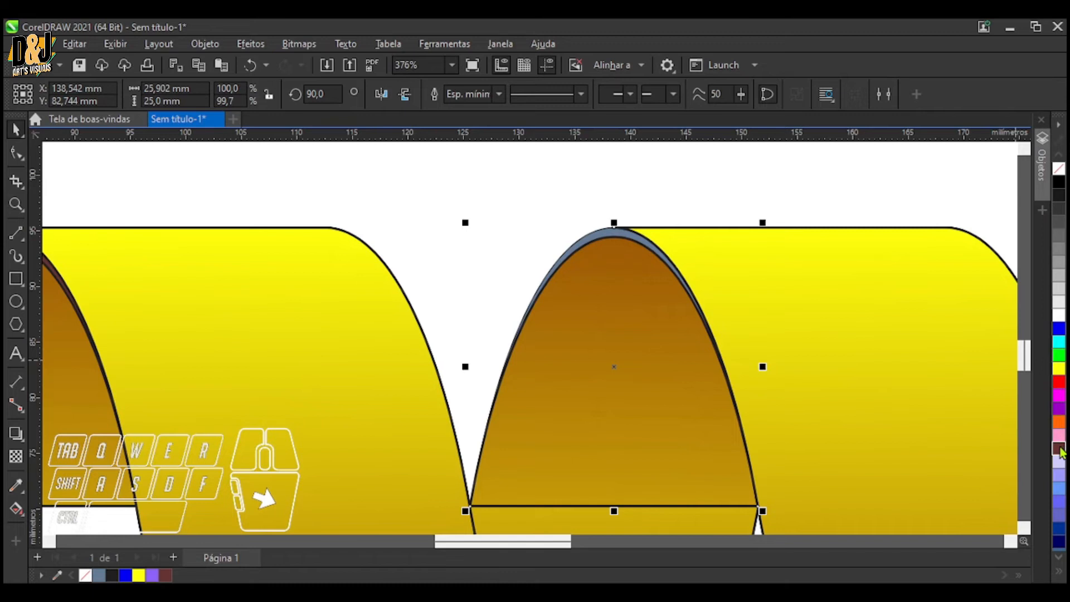
Colour the thin blue-grey edge strips under the middle and right lower curves dark brown
scroll(526, 294, down, 4)
scroll(559, 467, up, 3)
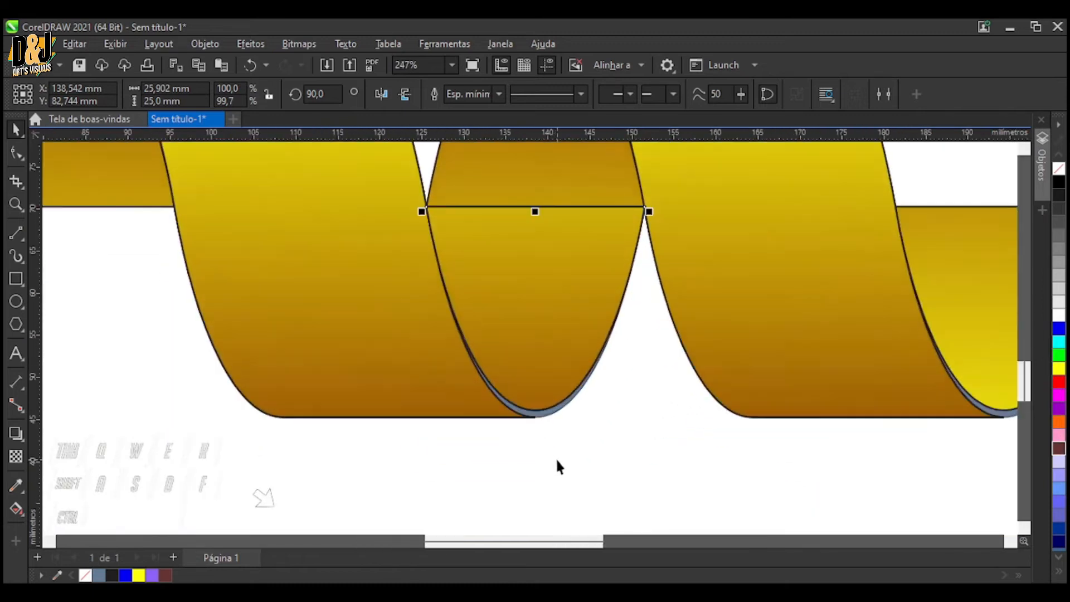
click(557, 413)
right_click(1057, 451)
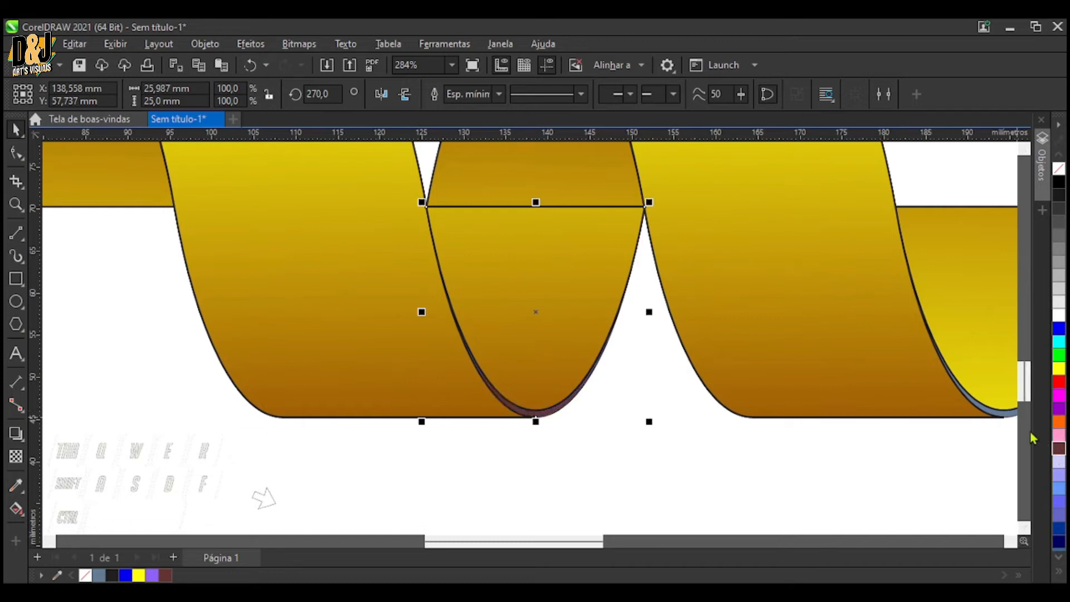
click(1010, 417)
right_click(1058, 454)
click(688, 453)
Remove the outlines from all pieces of the ribbon
scroll(688, 453, down, 5)
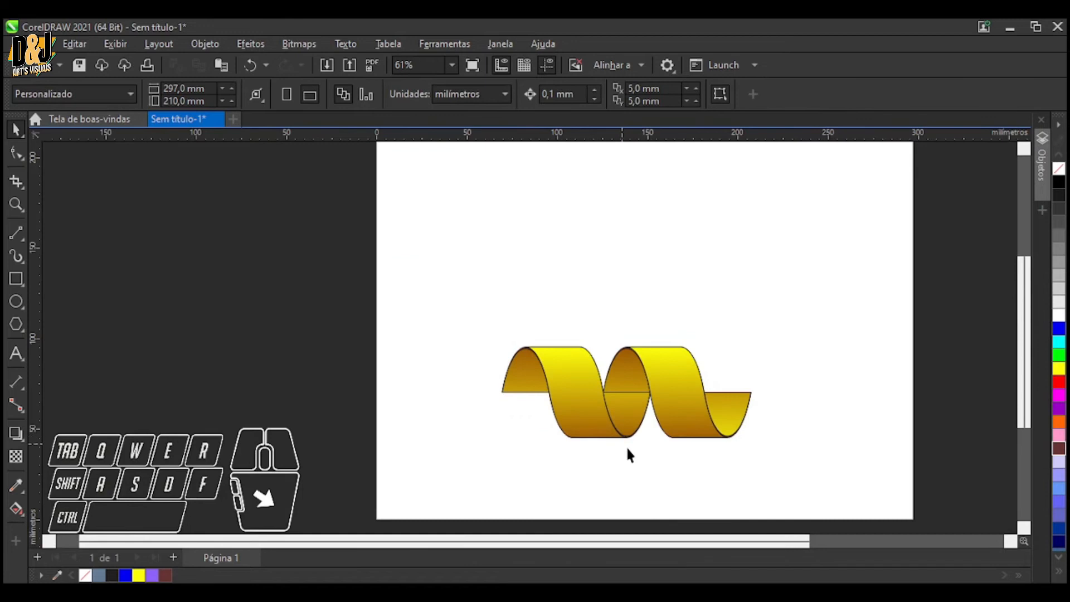
scroll(694, 440, up, 2)
scroll(381, 316, up, 2)
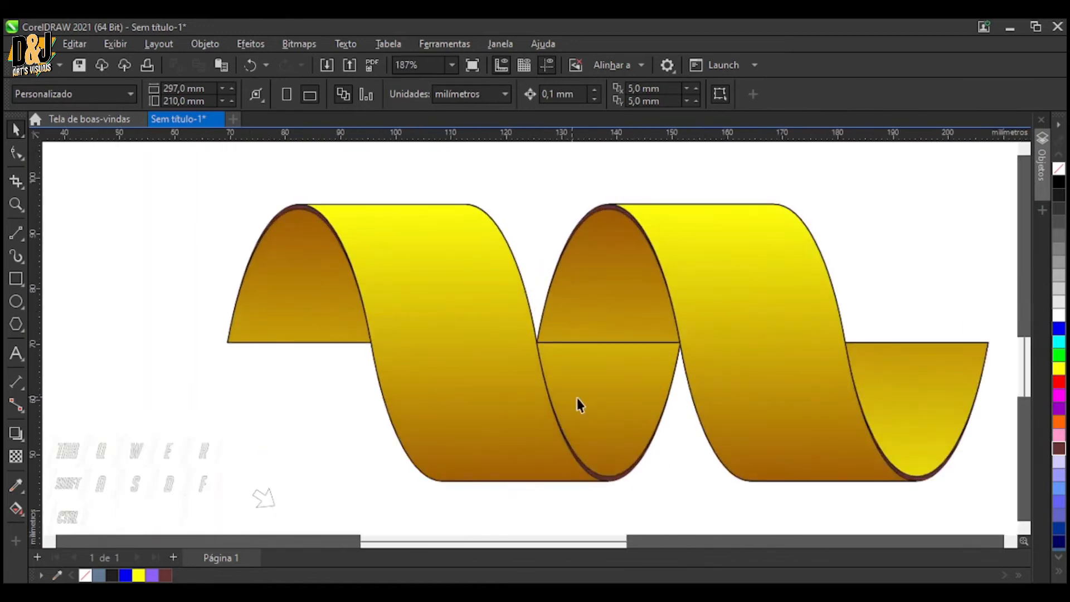
scroll(483, 353, down, 3)
drag(265, 229, 641, 424)
right_click(85, 575)
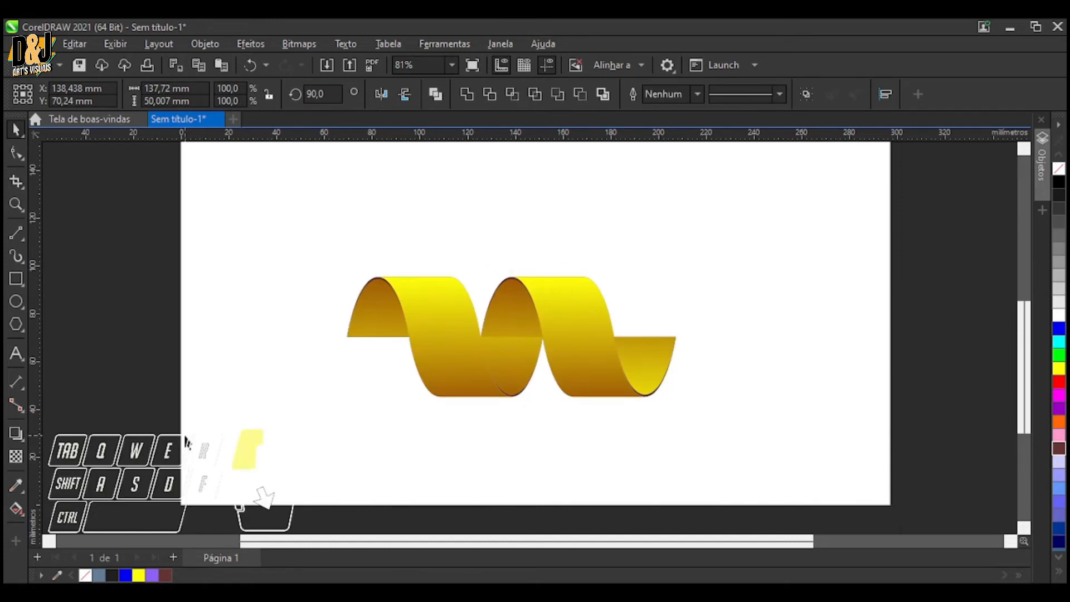
click(253, 383)
Group all the ribbon pieces and centre the group on the page
scroll(253, 383, down, 3)
scroll(364, 392, up, 3)
drag(227, 241, 628, 454)
scroll(420, 360, up, 3)
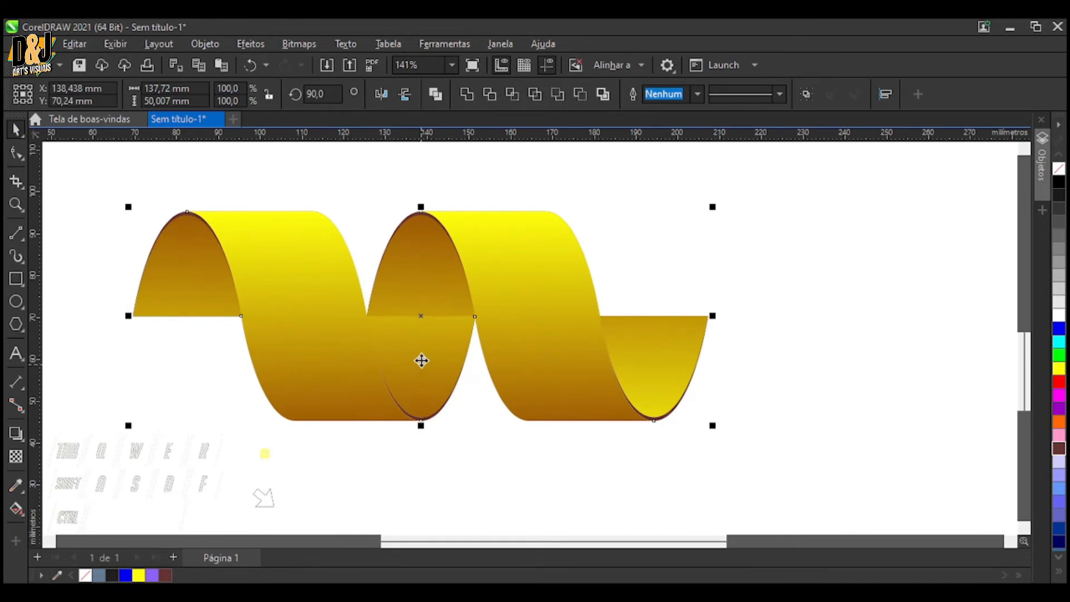
key(ctrl+g)
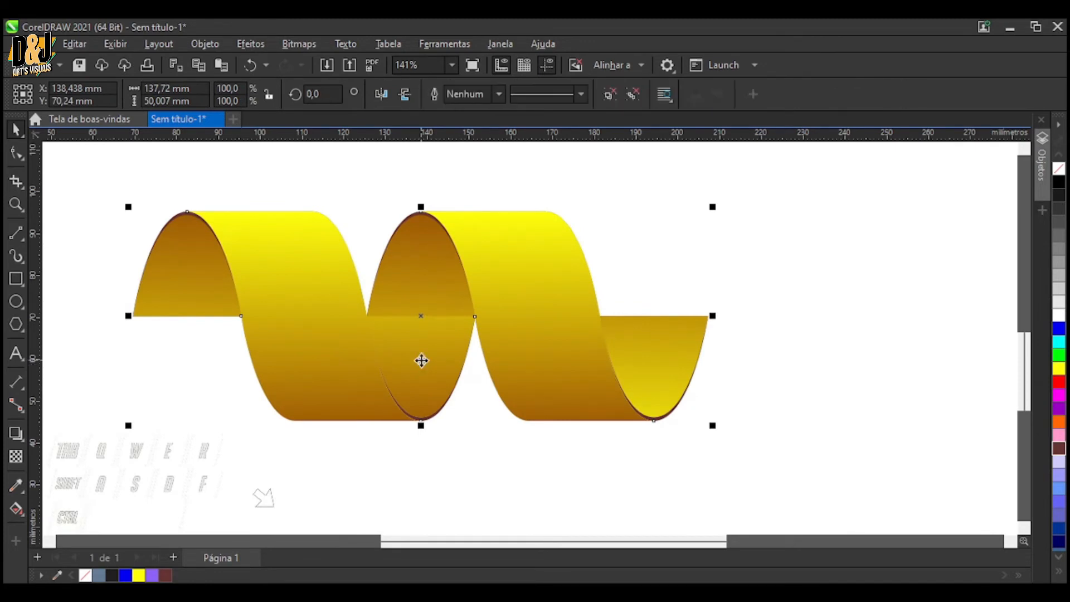
scroll(421, 361, down, 4)
key(p)
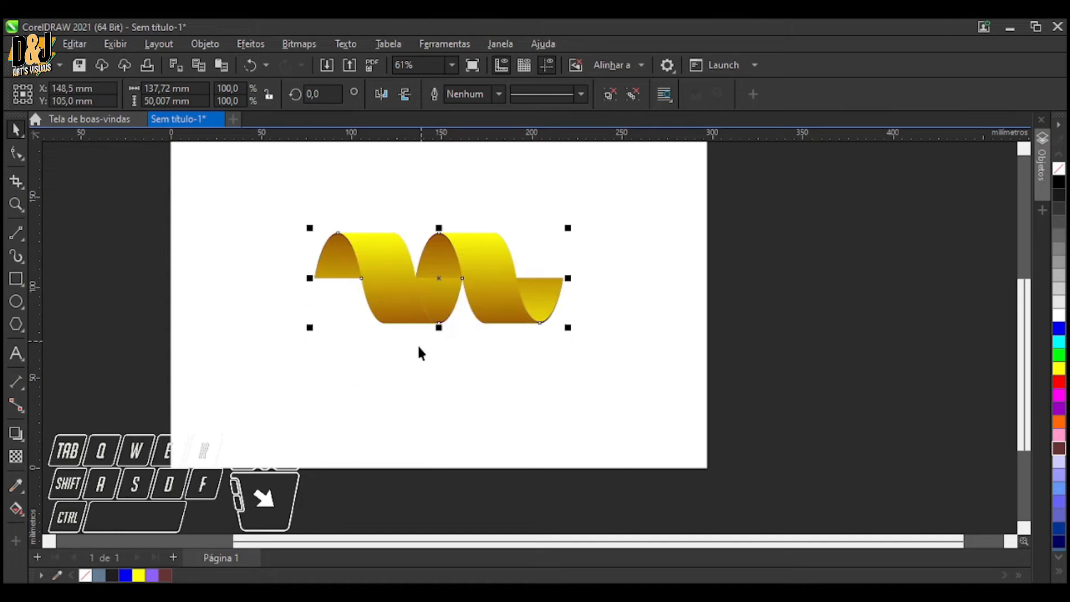
Nudge the ribbon group slightly upward on the page to Y 106.6 mm
key(Up)
key(Up)
key(Up)
key(Up)
key(Up)
key(Up)
key(Up)
key(Up)
key(Up)
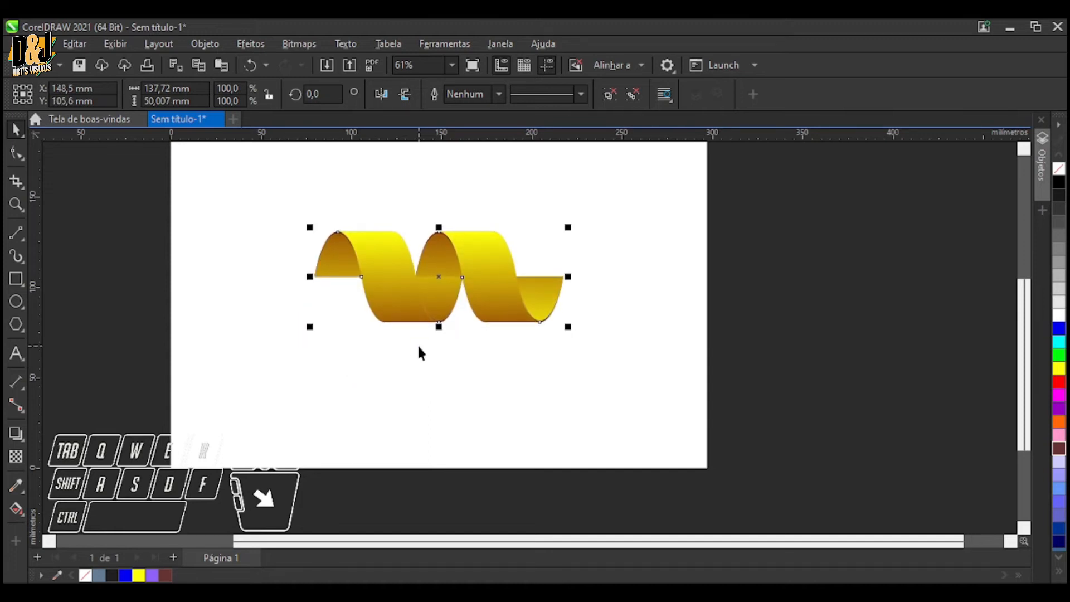
key(Up)
key(Up)
key(Up)
key(Up)
key(Up)
key(Up)
key(Up)
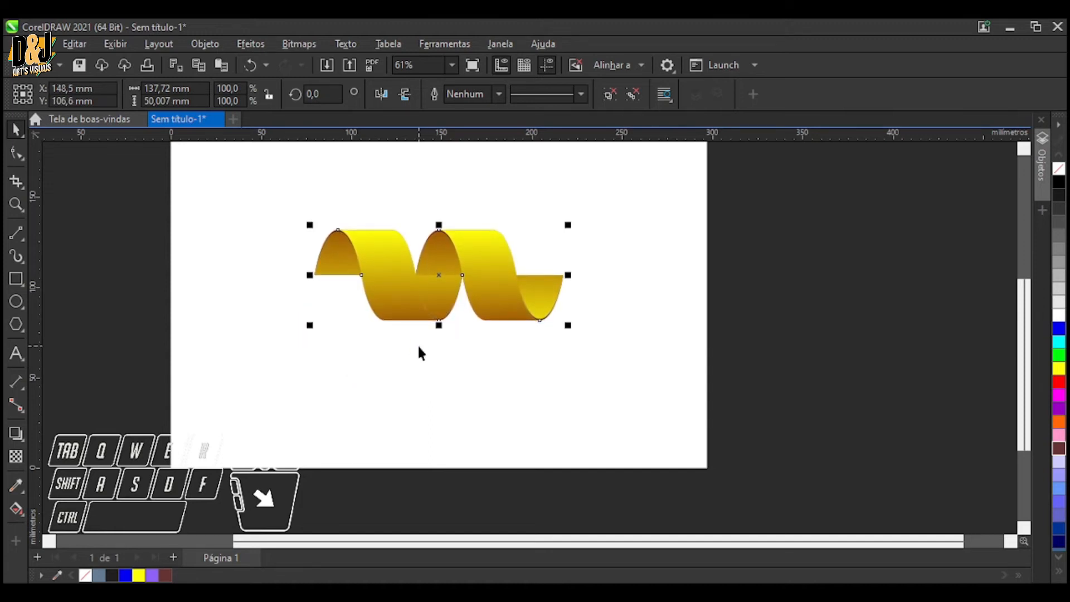
click(339, 386)
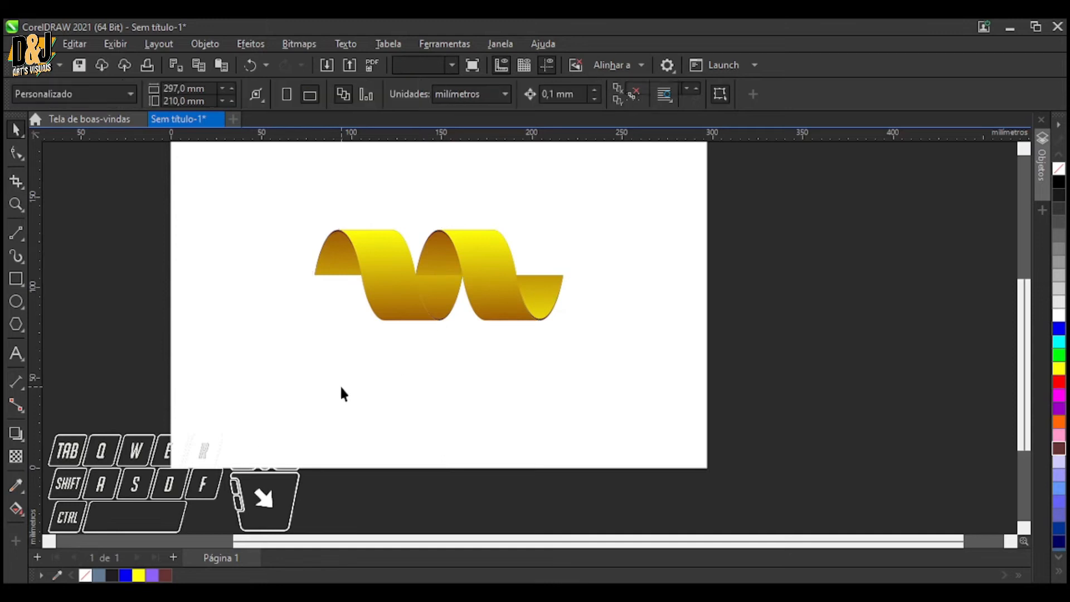
Create a page-sized background rectangle behind the ribbon and fill it with black
double_click(15, 282)
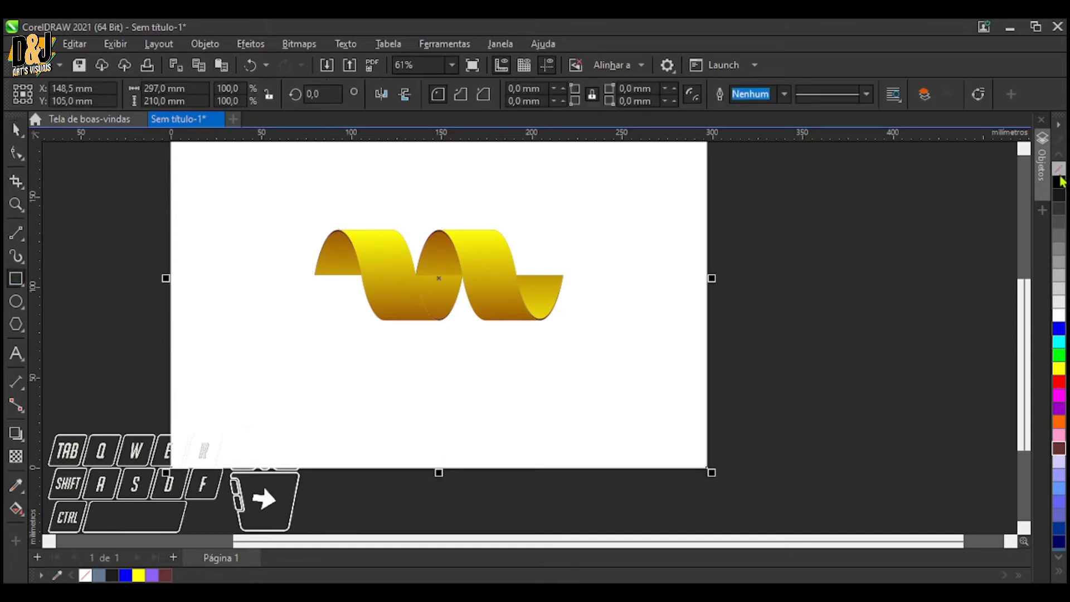
click(1054, 194)
click(16, 129)
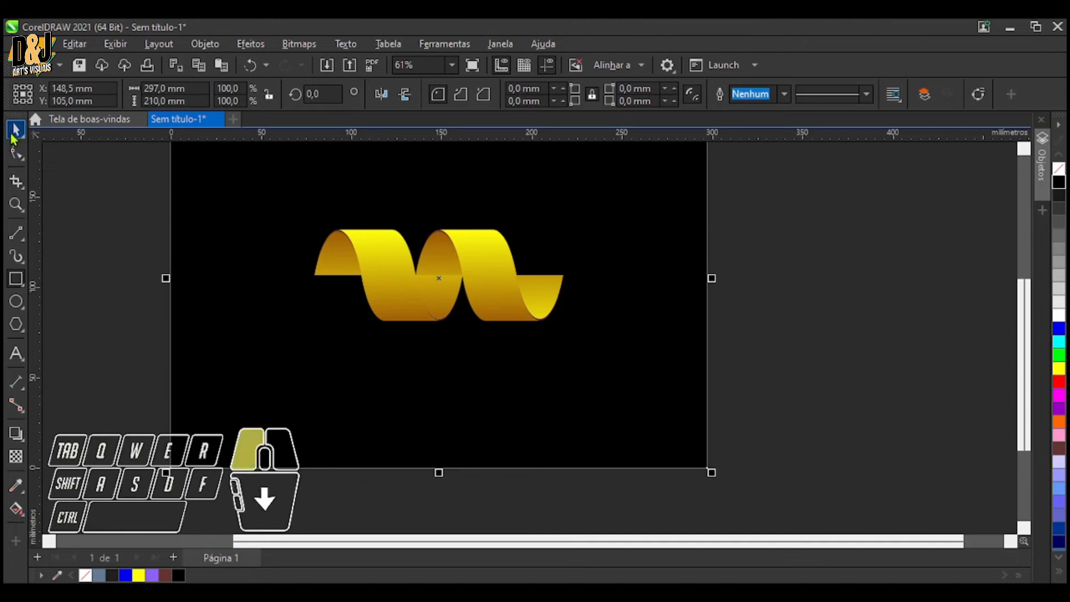
Move the ribbon up to about Y 119 mm and add a vertically flipped copy about 60% as high directly beneath it
click(413, 261)
drag(440, 277, 439, 252)
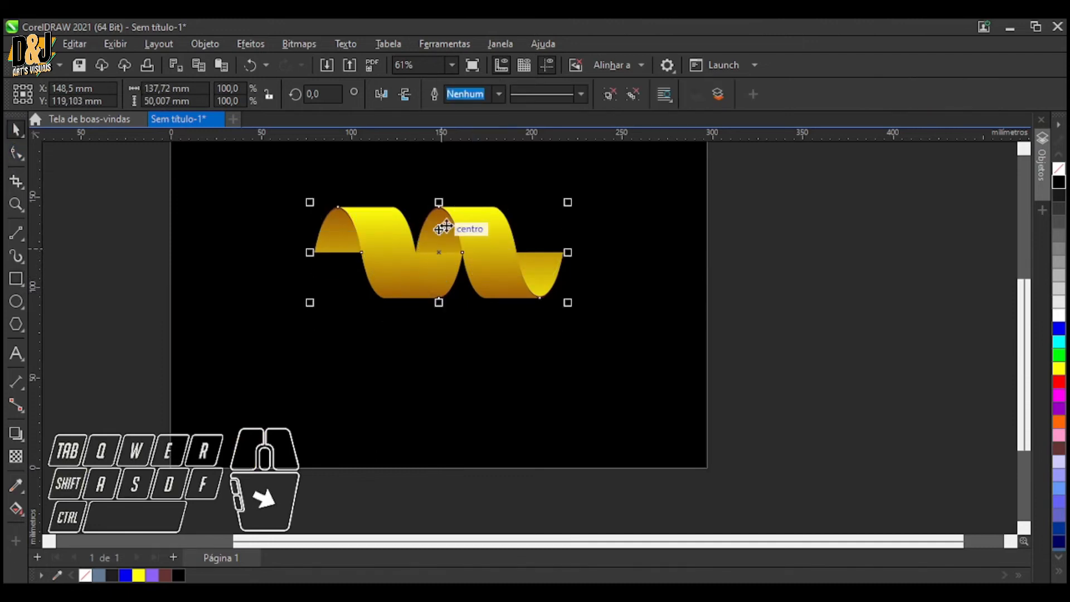
drag(437, 201, 438, 277)
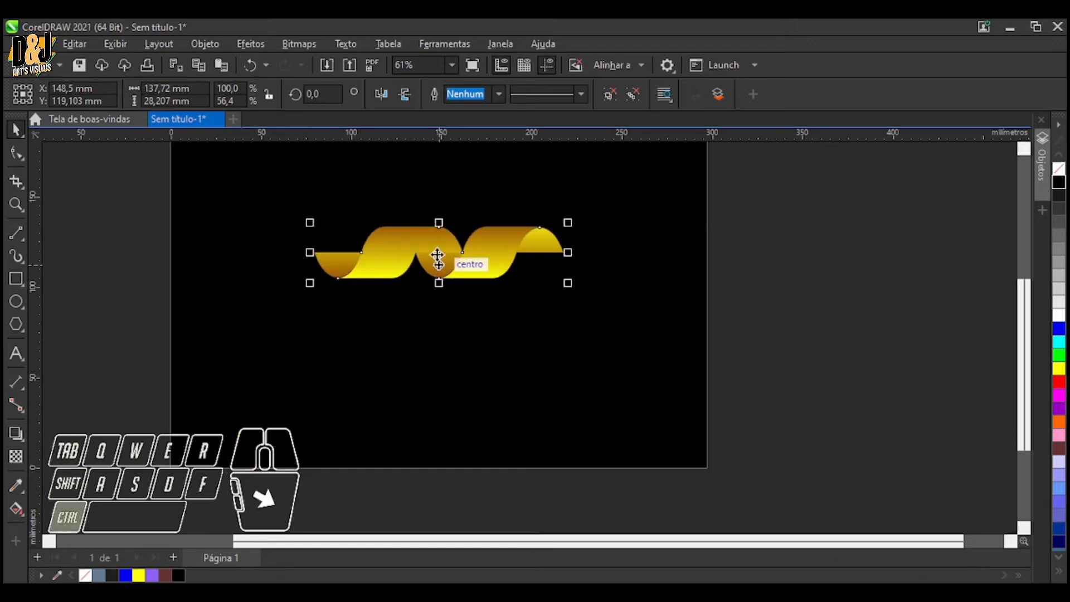
key(ctrl+z)
drag(438, 202, 440, 348)
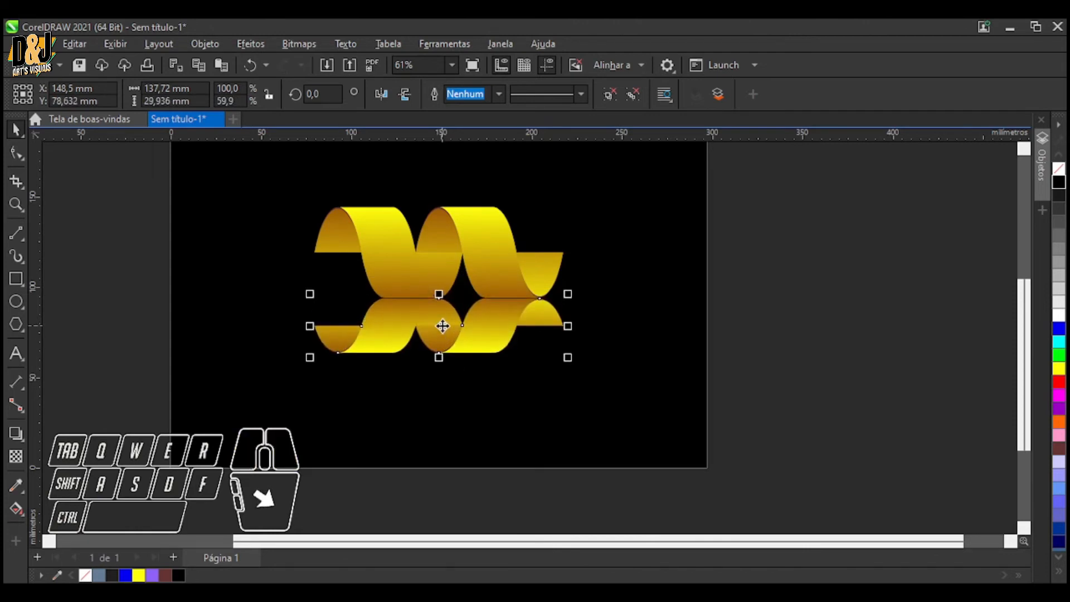
key(Down)
Apply a linear transparency to the flipped copy so it fades out downward like a reflection
scroll(442, 326, up, 3)
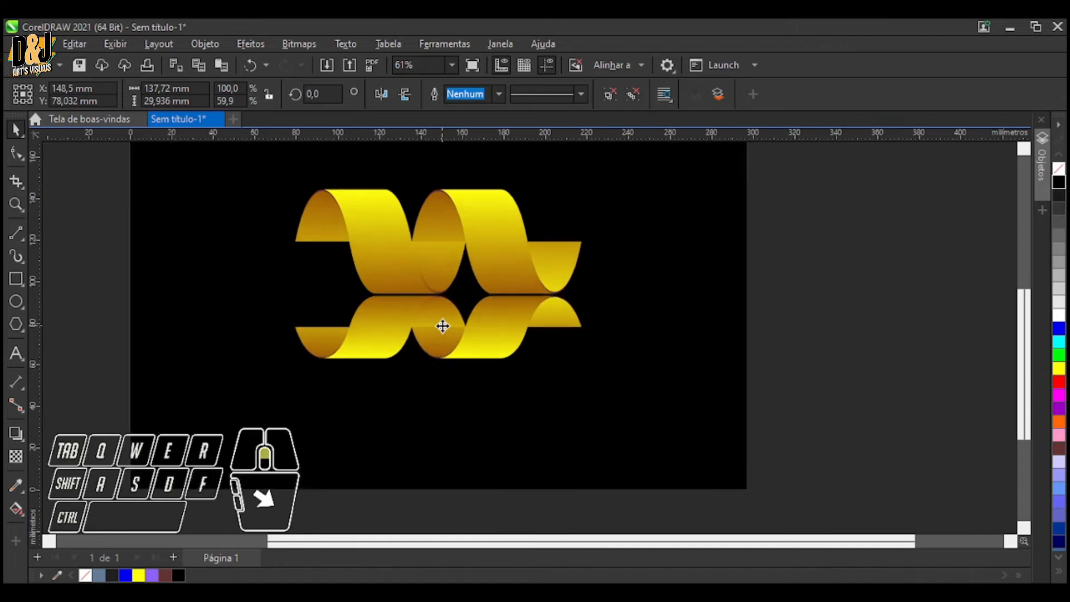
click(16, 456)
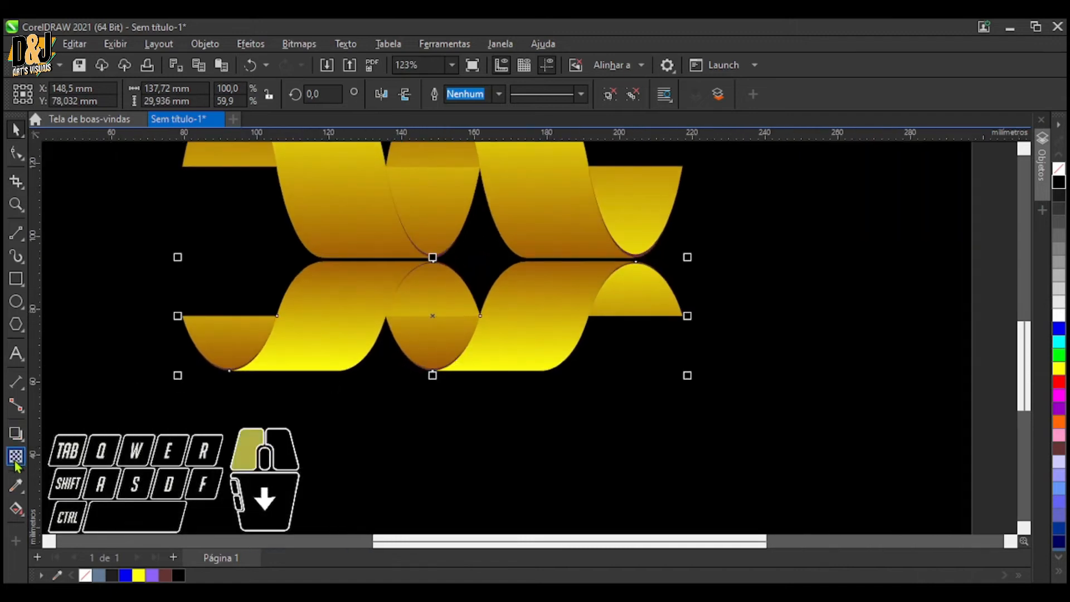
drag(447, 265, 447, 422)
drag(447, 265, 446, 204)
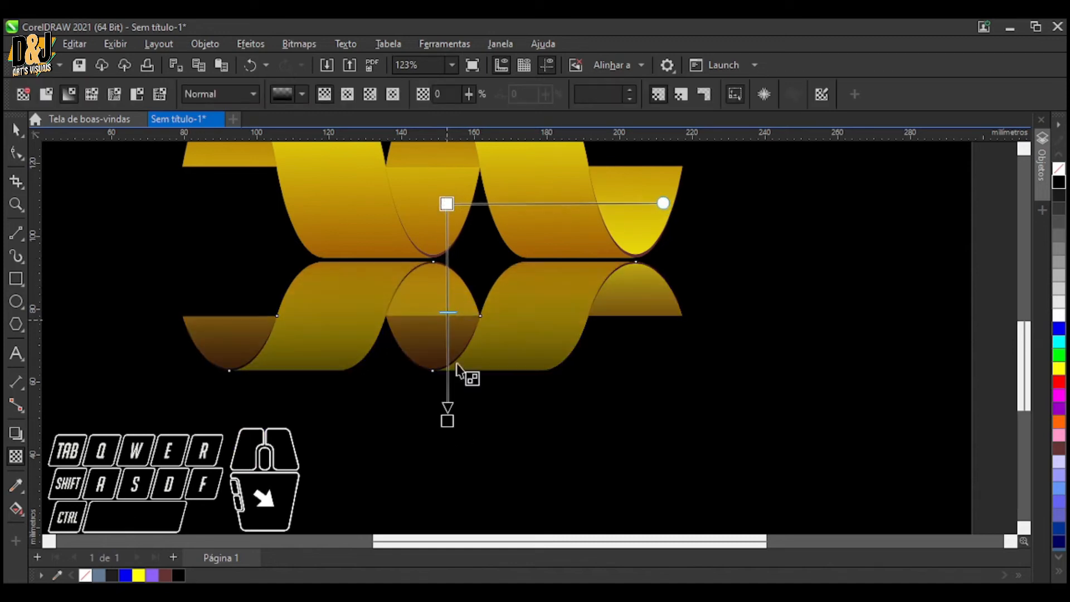
drag(447, 421, 451, 363)
drag(446, 204, 450, 179)
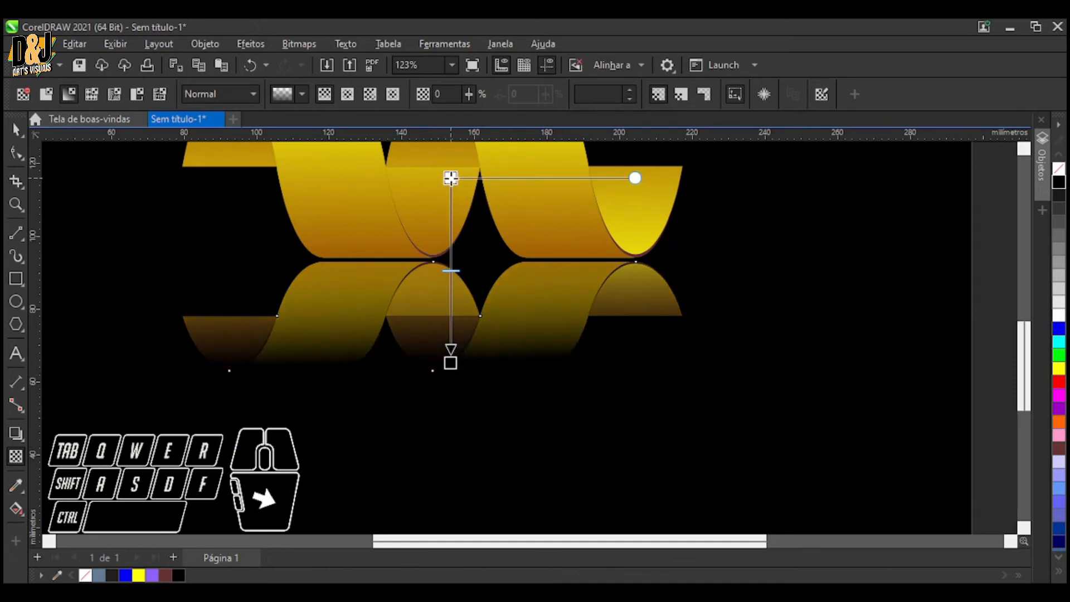
key(space)
Select the ribbon together with its reflection and centre them as one unit on the page
click(363, 460)
scroll(366, 459, down, 4)
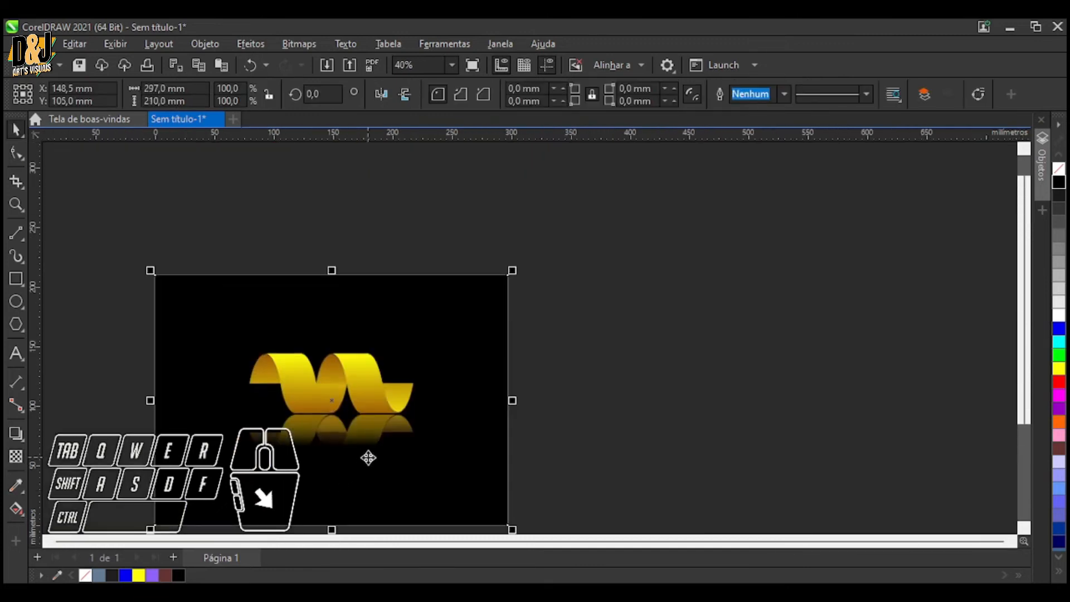
scroll(148, 432, up, 1)
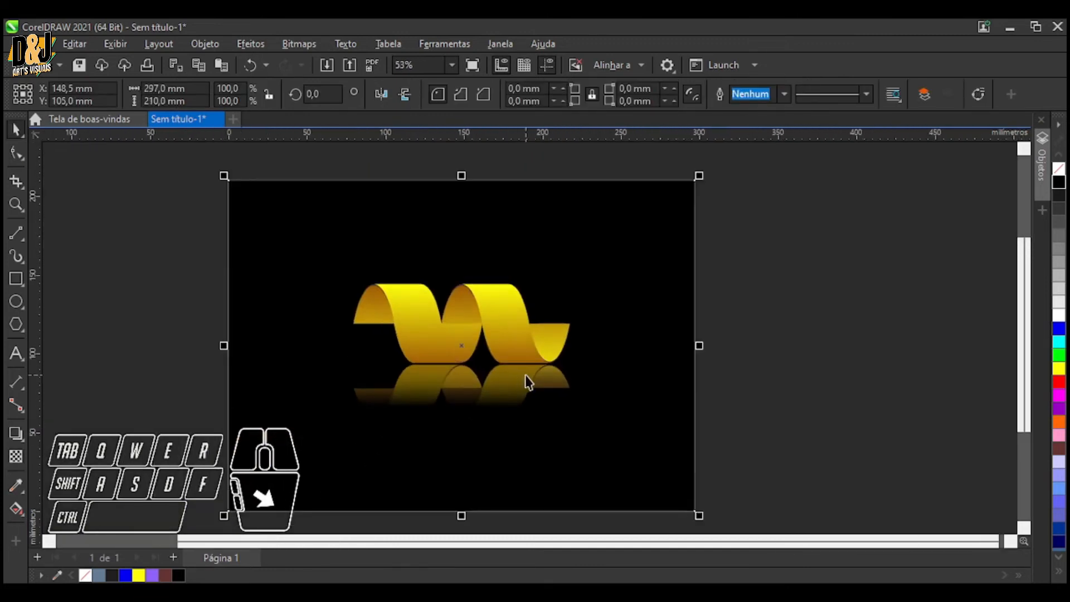
scroll(528, 382, up, 1)
drag(142, 231, 582, 478)
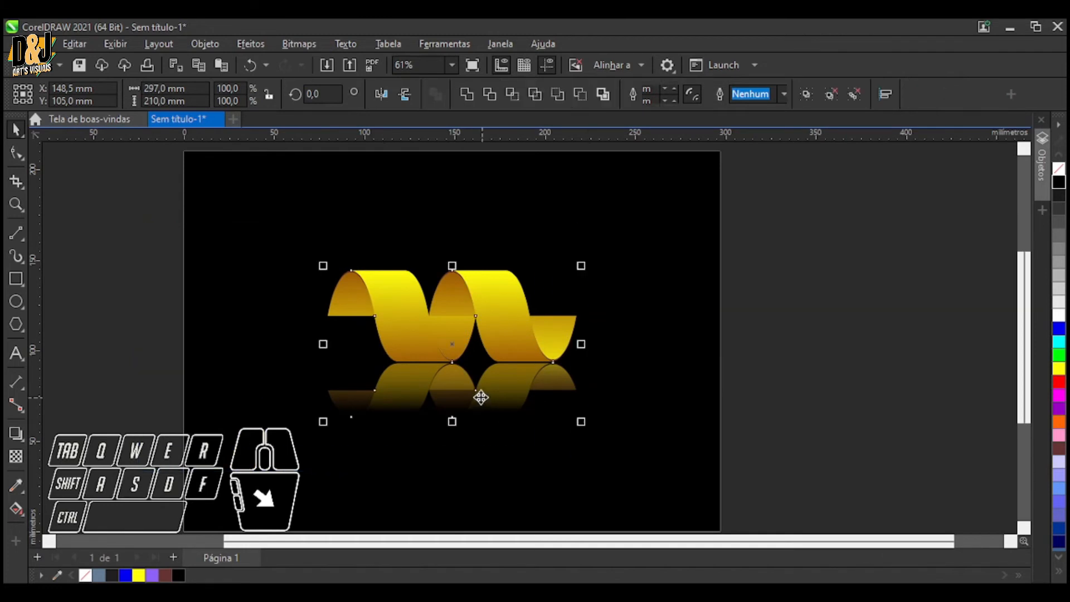
key(p)
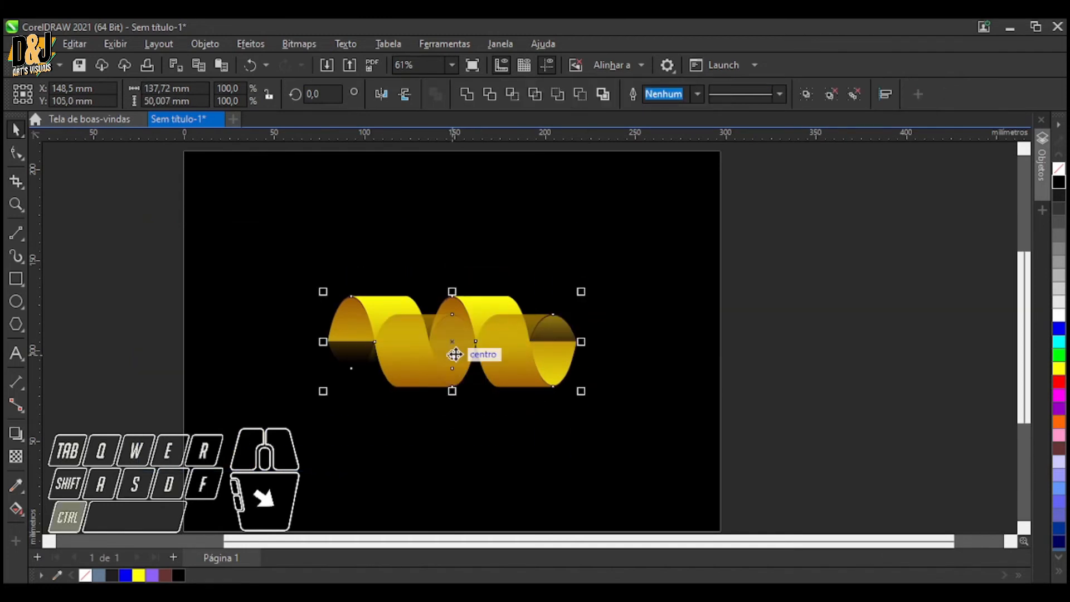
key(ctrl+z)
click(369, 417)
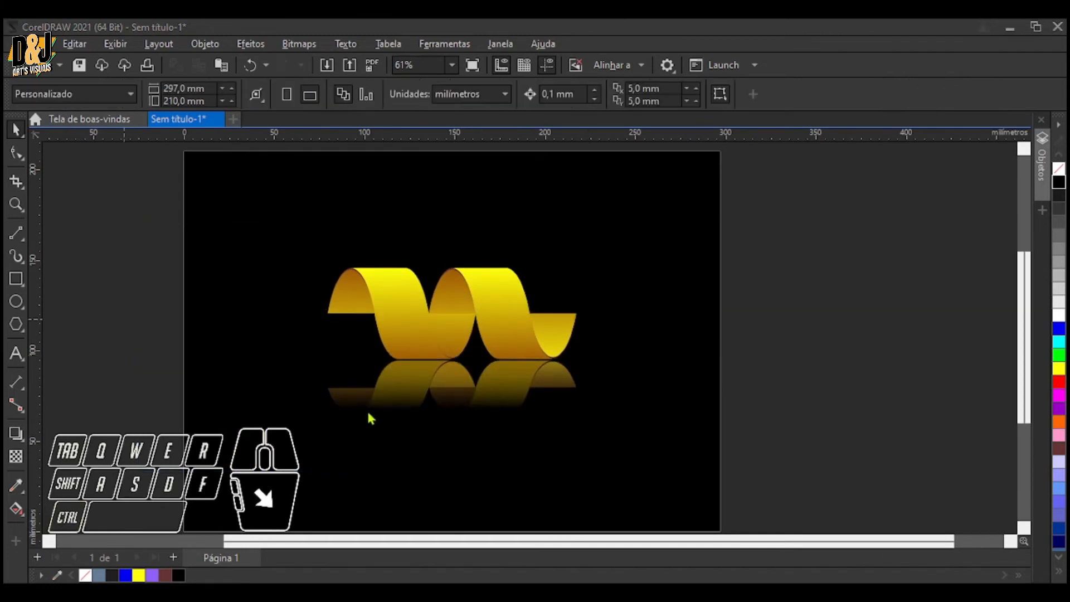
Import the Instagram, Gmail and WhatsApp icon images into the drawing
click(211, 256)
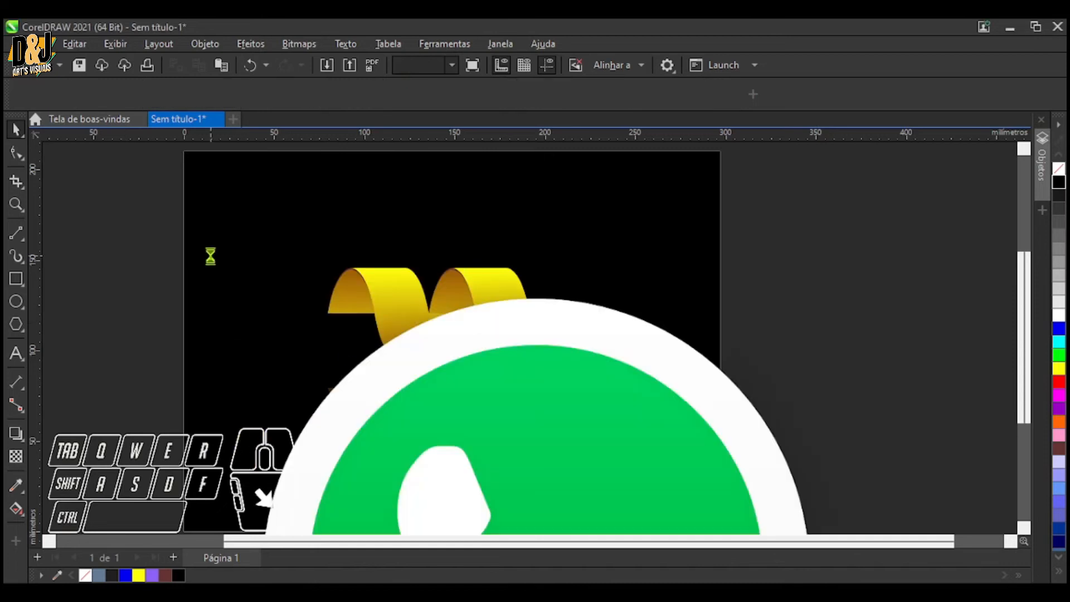
click(210, 255)
click(211, 256)
scroll(212, 255, down, 3)
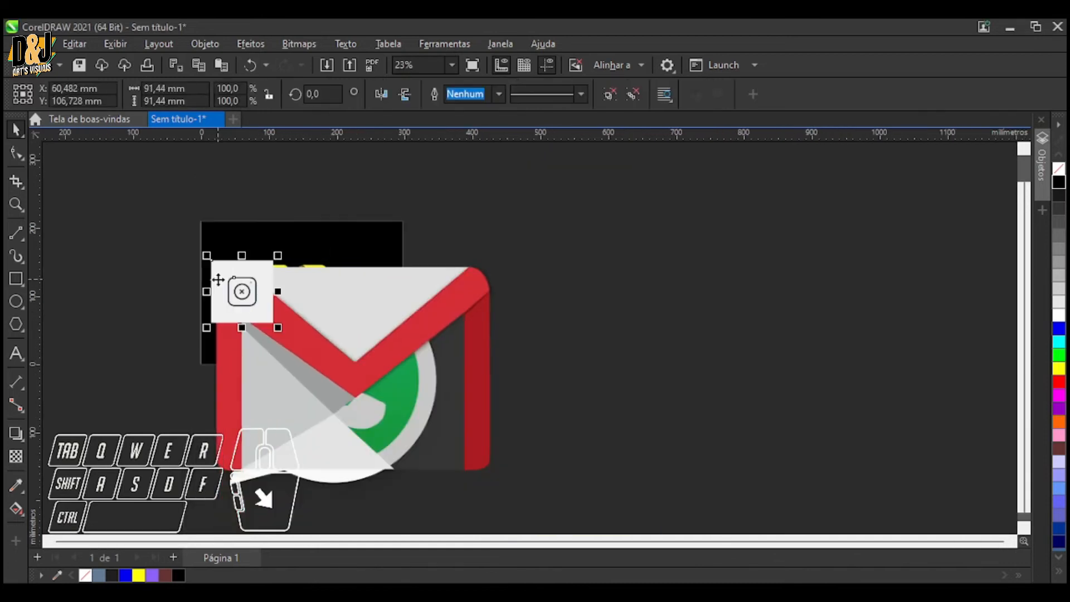
Shrink the imported icons to a small size and gather them beside the page, to its right
drag(235, 296, 503, 315)
click(387, 308)
key(shift)
click(394, 341)
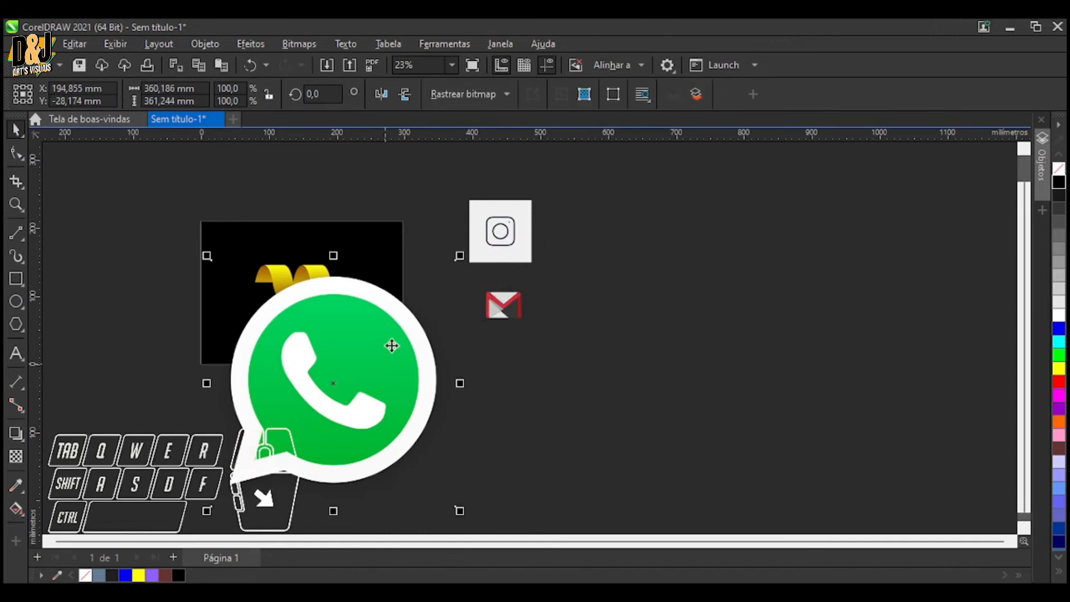
drag(460, 255, 511, 305)
click(512, 307)
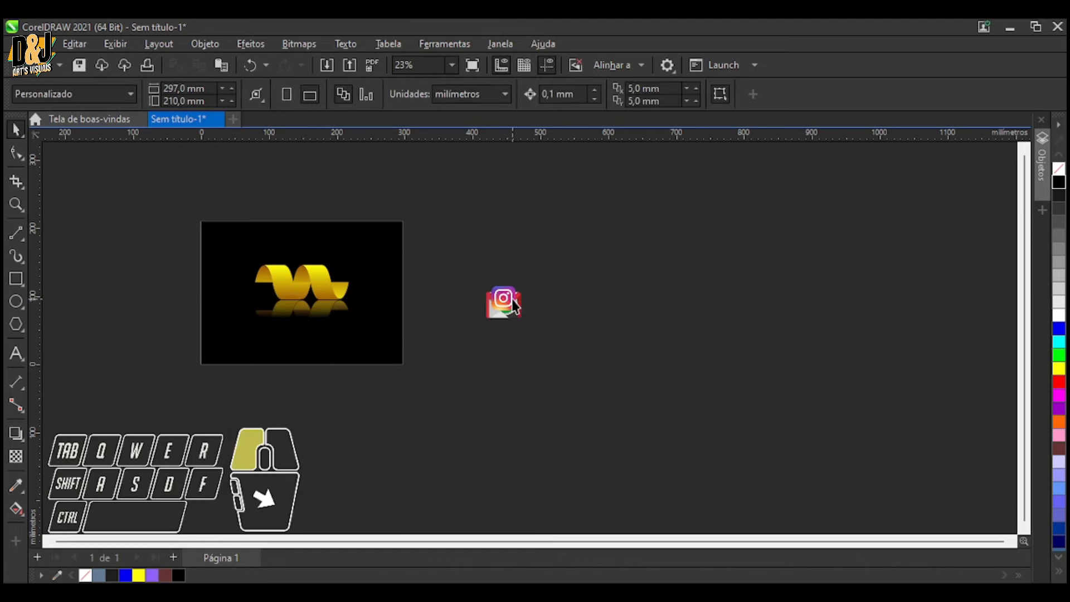
Position the Instagram icon over the Gmail icon and enlarge it proportionally to about 48.6 mm
scroll(517, 321, up, 1)
scroll(480, 272, up, 1)
drag(485, 272, 485, 293)
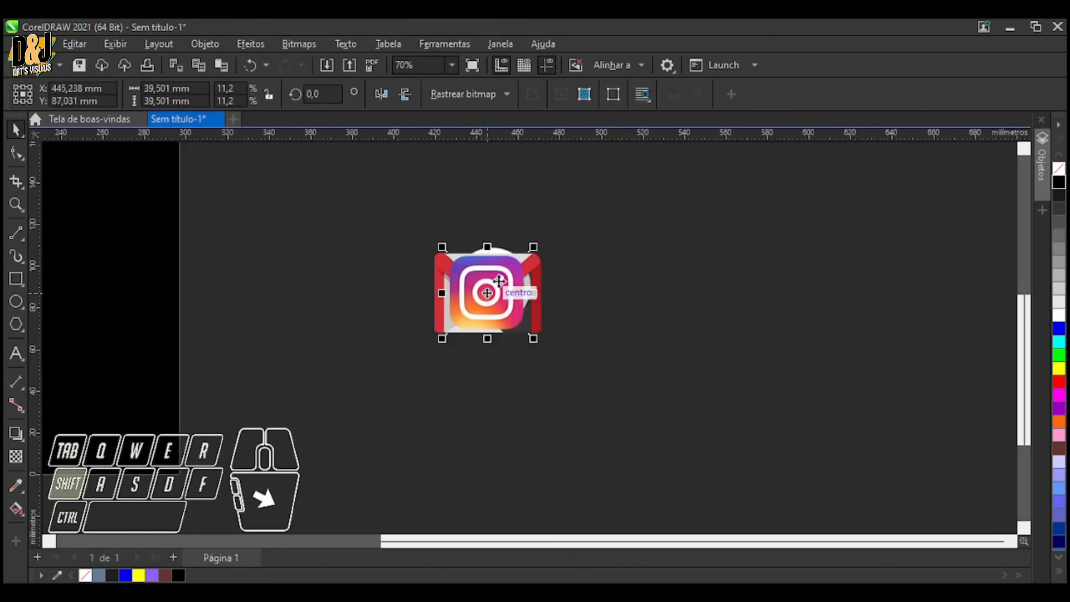
drag(534, 247, 540, 242)
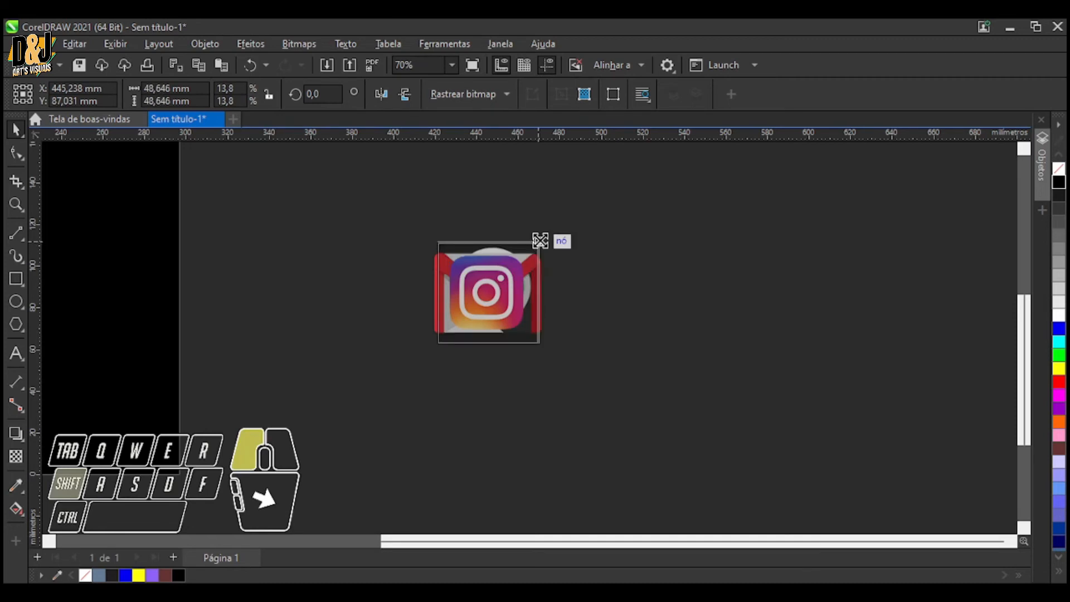
click(607, 298)
Import the image 20220716_003107_0000.png and place it at its original size beside the page
scroll(608, 334, down, 4)
key(ctrl+i)
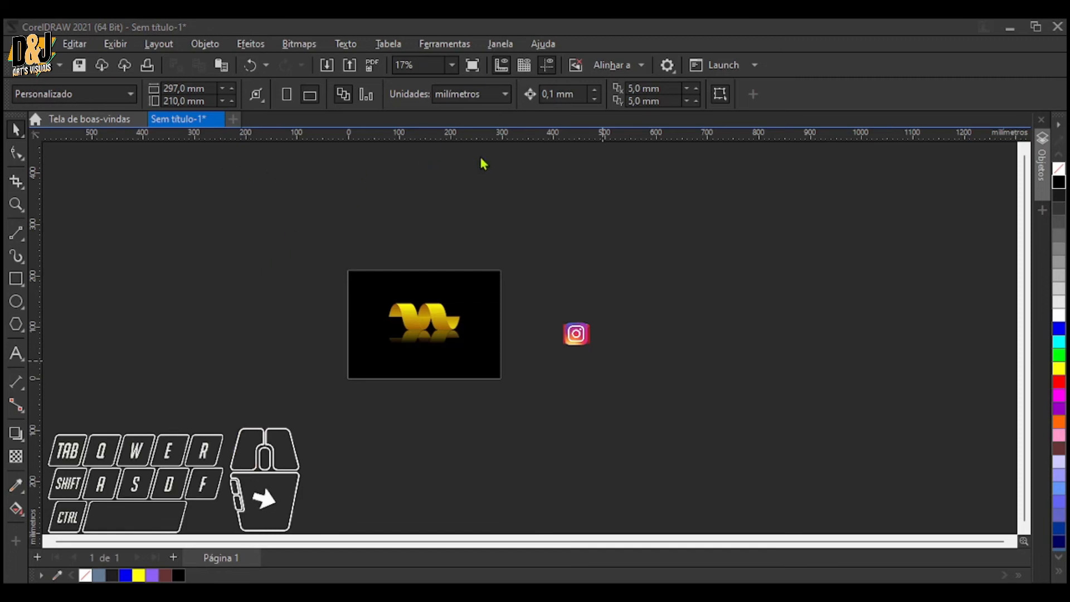
click(386, 372)
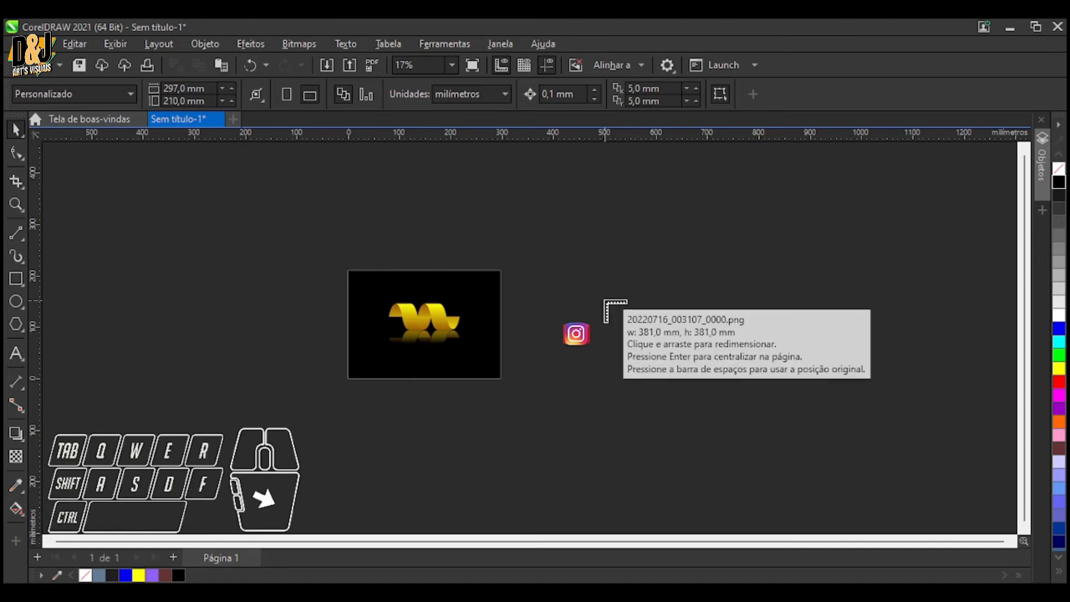
click(614, 251)
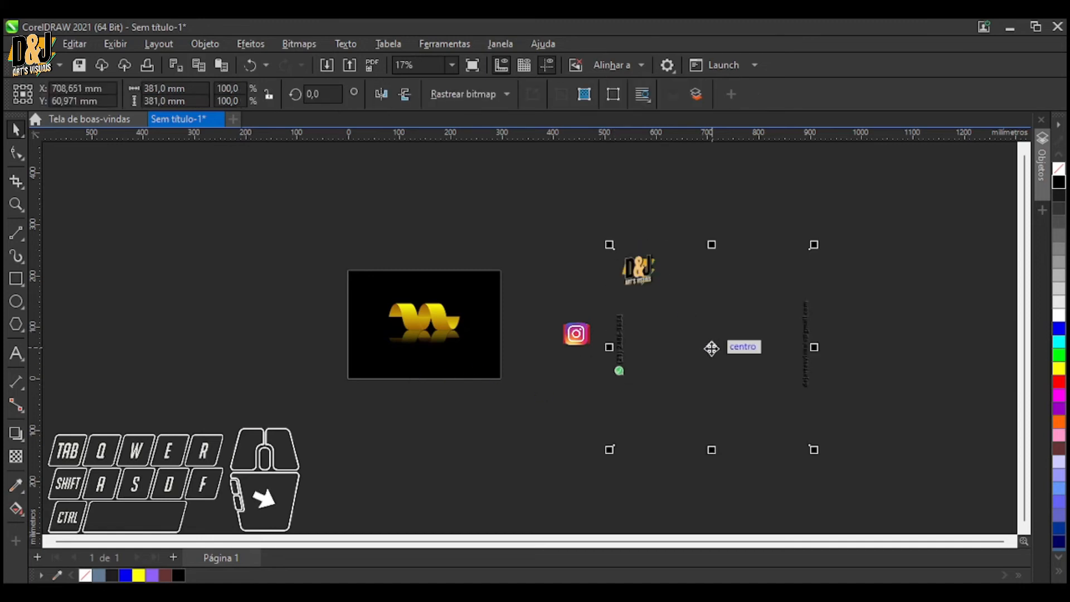
Move the imported logo and contact image onto the page and resize it to about 301.4 × 215 mm
drag(723, 339, 446, 372)
drag(546, 468, 503, 379)
drag(463, 323, 511, 324)
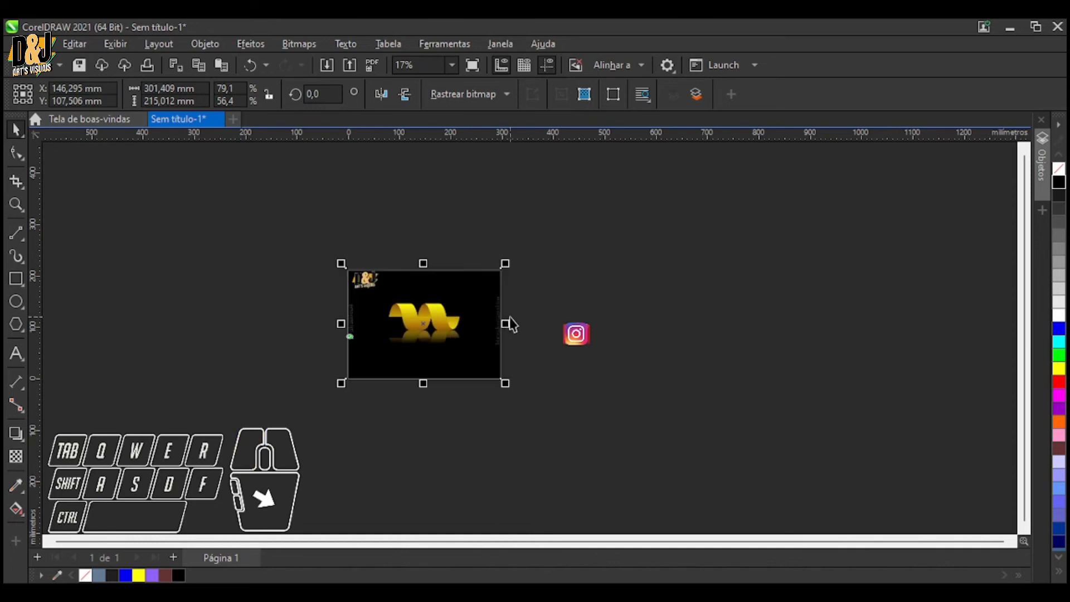
Move the Instagram icon to the page's lower-left corner and shrink it to about 15.2 mm
scroll(479, 318, up, 6)
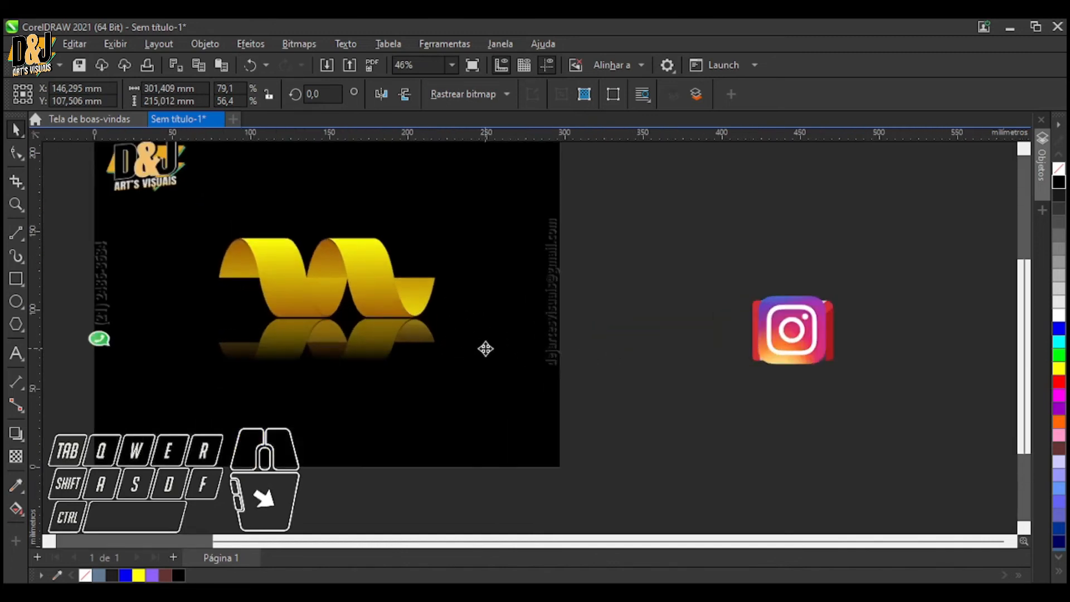
scroll(583, 355, down, 5)
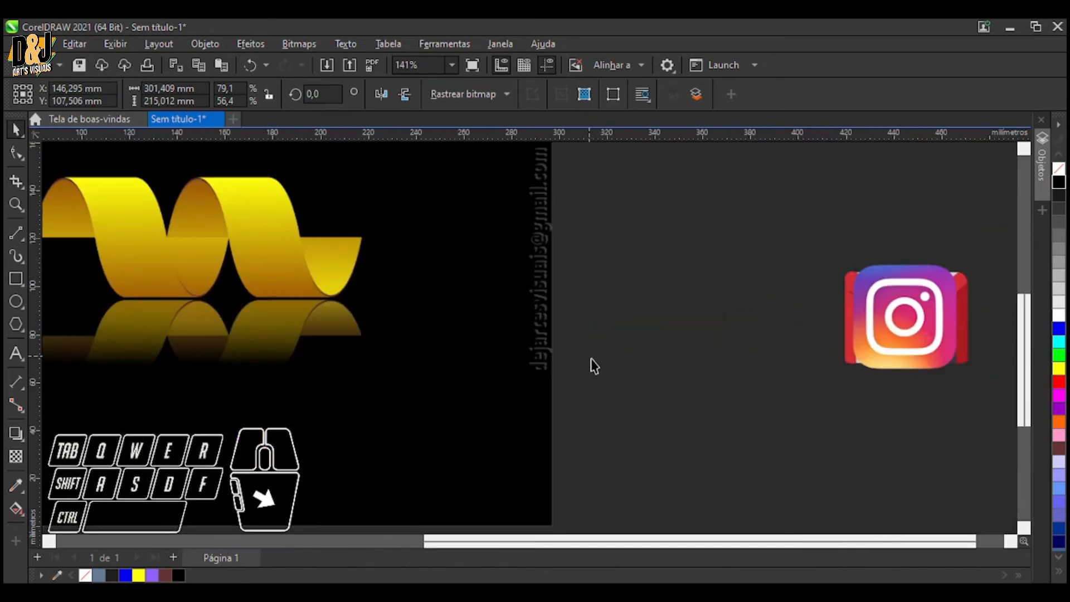
click(707, 373)
drag(706, 372, 377, 400)
scroll(399, 377, up, 4)
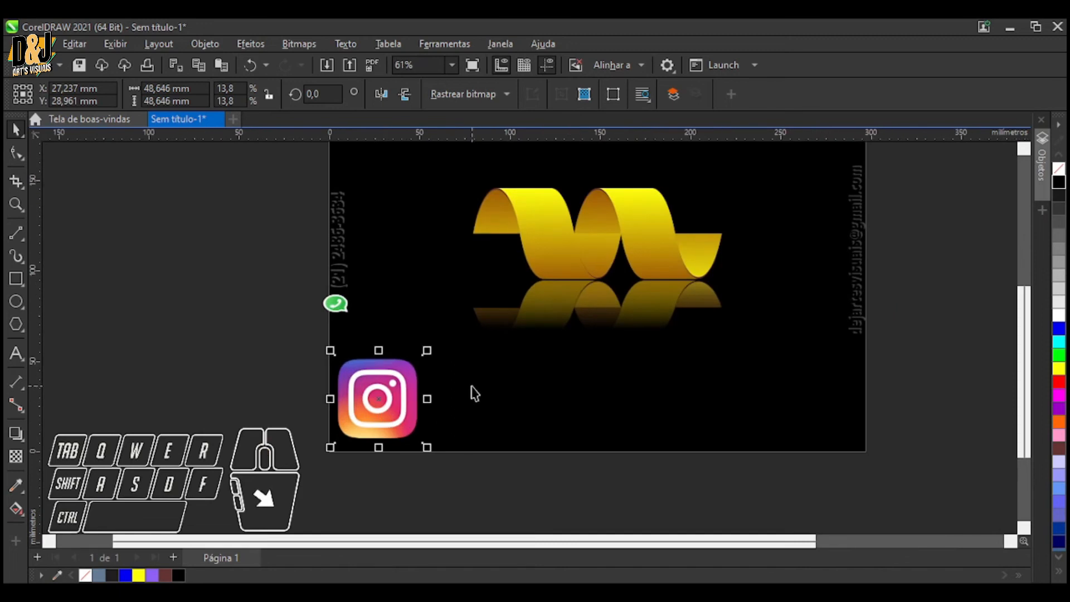
drag(427, 351, 372, 397)
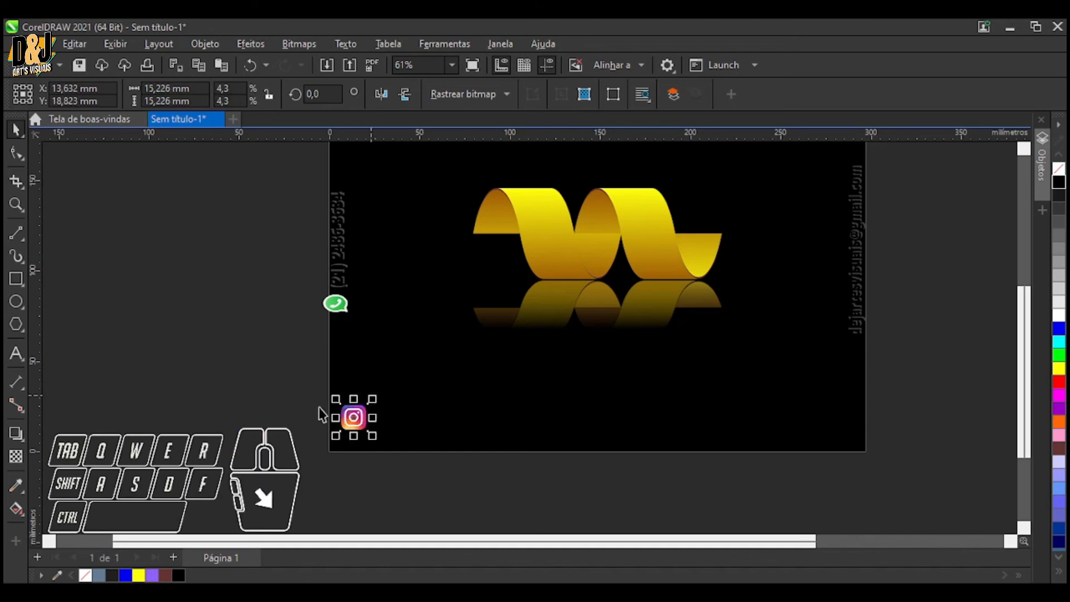
Move the Gmail icon below the vertical e-mail text at the page's right edge and delete the spare WhatsApp icon
scroll(257, 401, down, 2)
click(758, 340)
drag(755, 334, 599, 373)
click(758, 337)
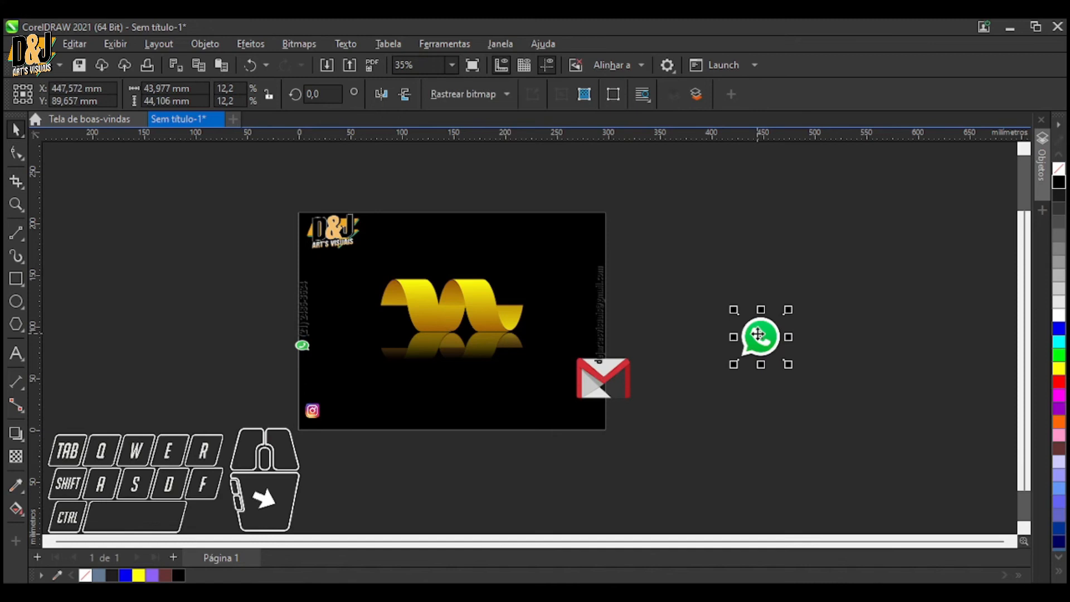
key(Delete)
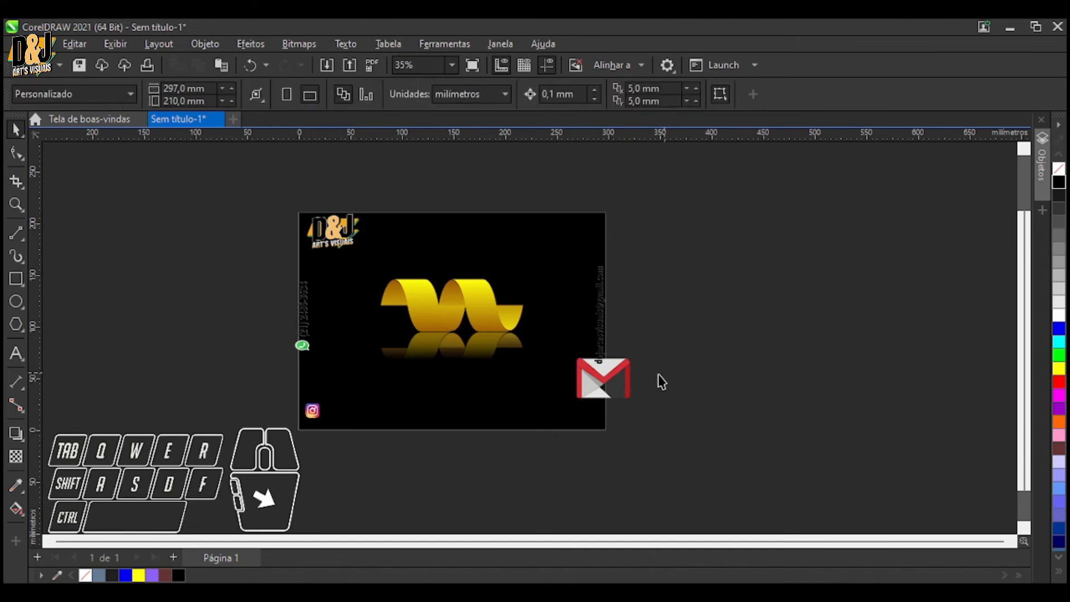
Rotate the Gmail icon by 90 degrees
click(609, 375)
click(606, 382)
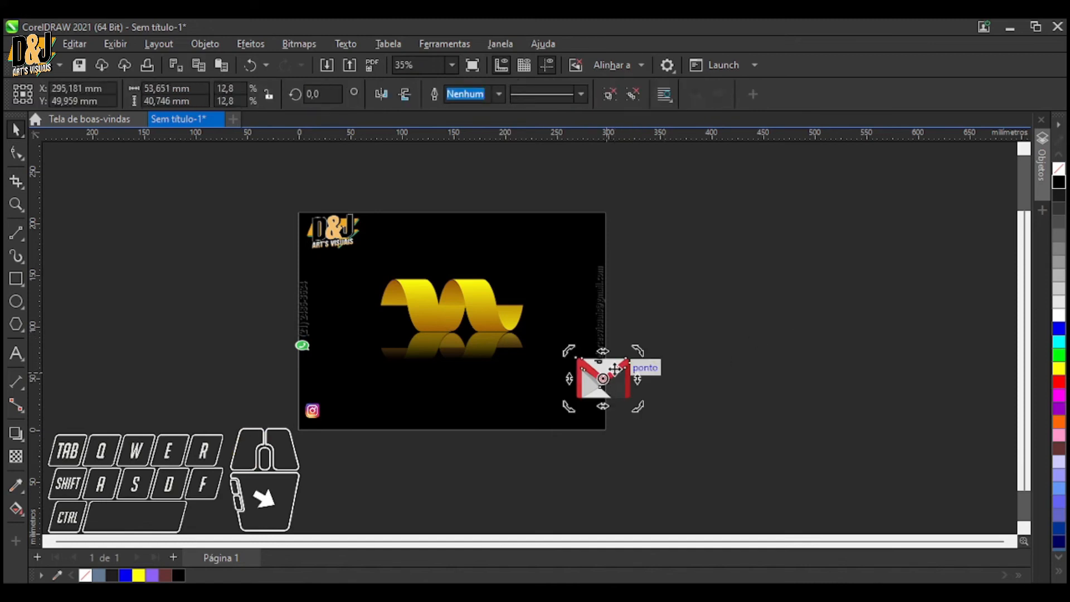
click(319, 93)
text(90)
key(Return)
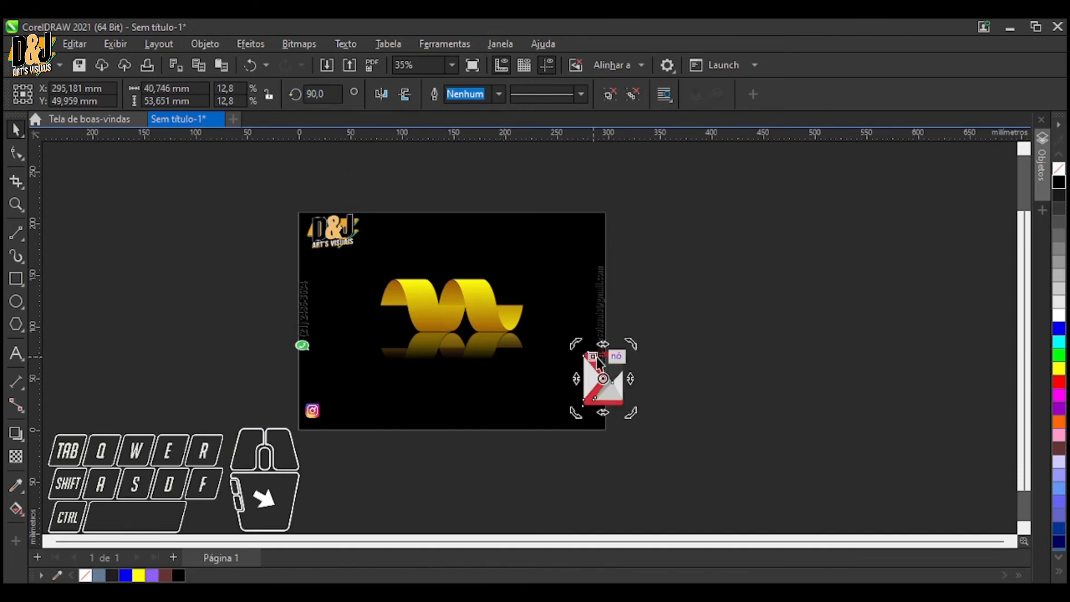
Shrink the rotated Gmail icon to about 12 × 15.8 mm and place it at the page edge below the vertical e-mail text
scroll(597, 361, up, 3)
drag(672, 305, 636, 352)
mouse_move(603, 385)
mouse_down()
mouse_move(583, 402)
mouse_move(614, 366)
mouse_move(594, 393)
mouse_up()
click(677, 378)
scroll(679, 381, down, 1)
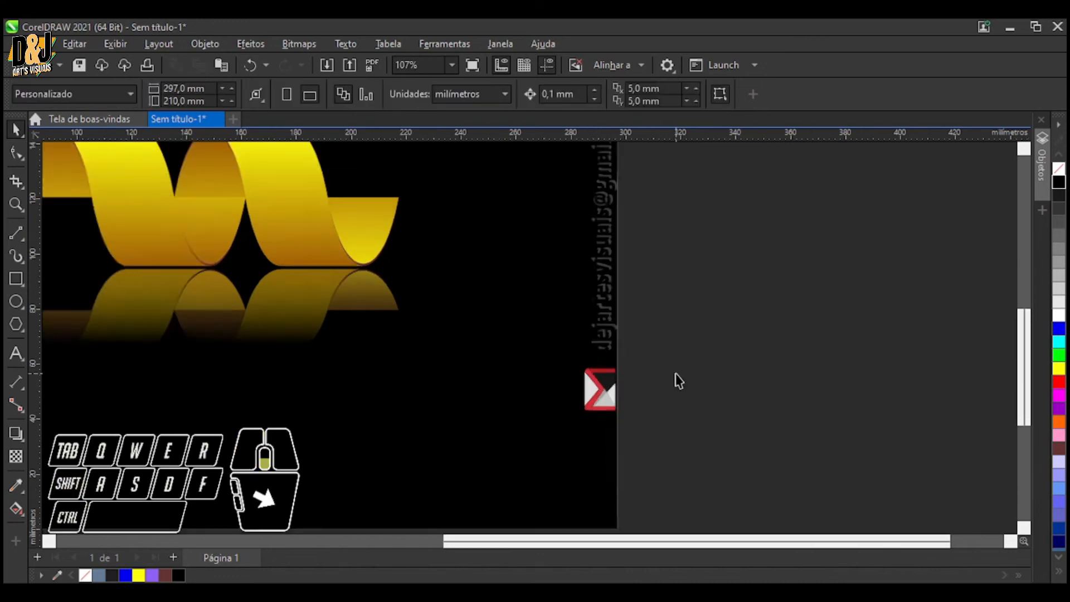
scroll(686, 401, down, 4)
scroll(509, 433, up, 3)
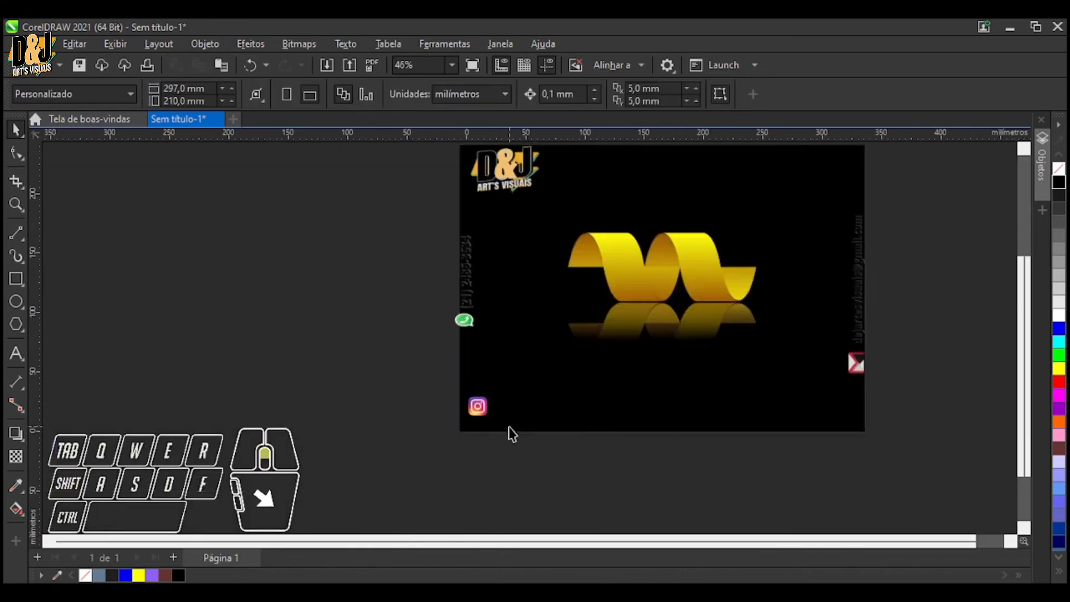
click(476, 411)
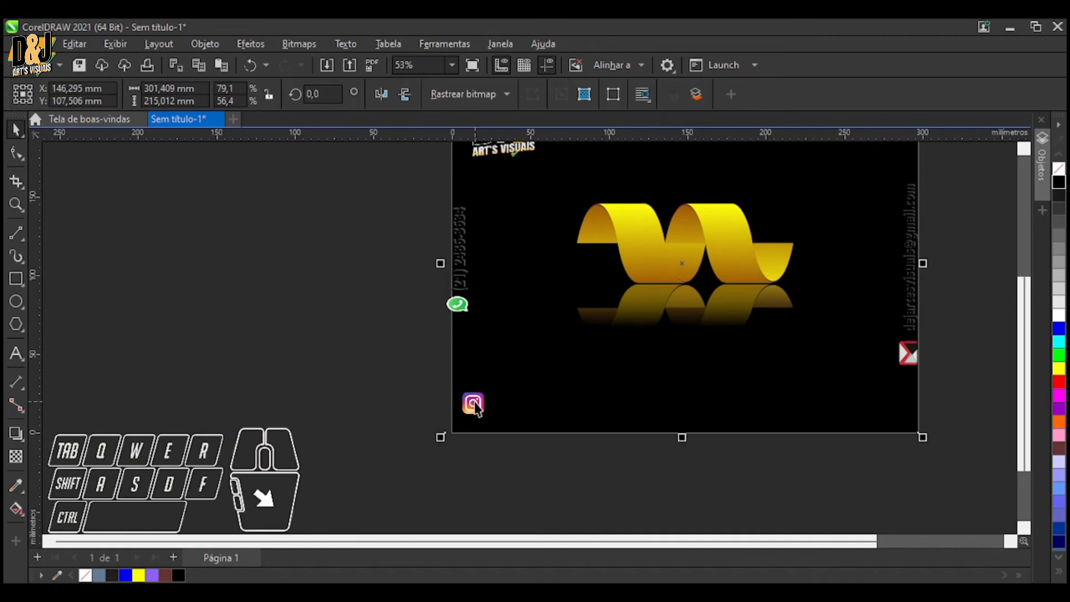
click(414, 399)
click(479, 411)
scroll(477, 410, up, 5)
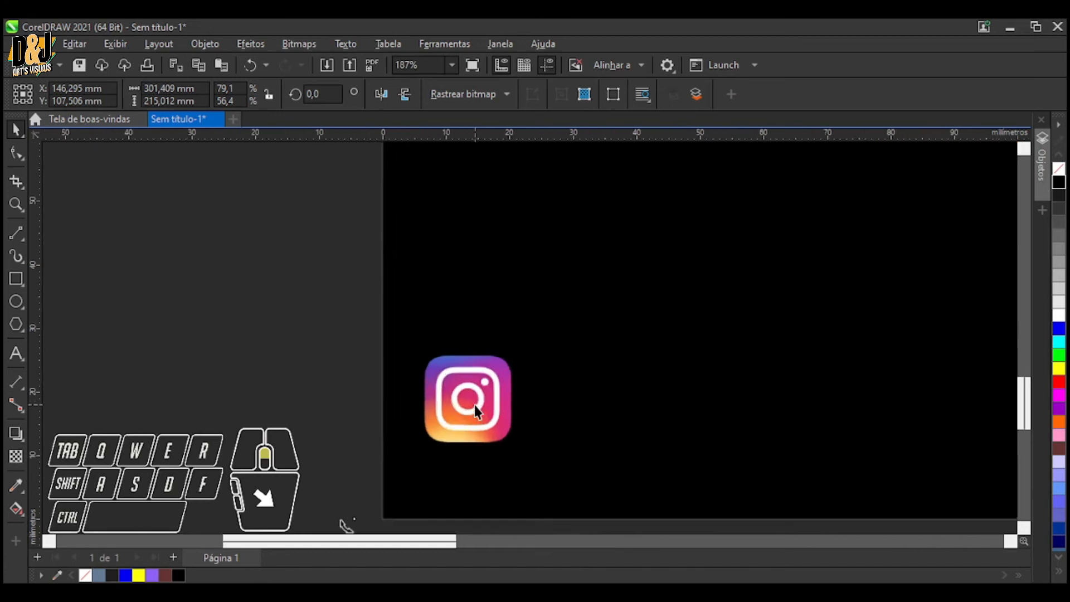
scroll(474, 405, up, 1)
click(474, 404)
click(285, 356)
click(461, 383)
drag(460, 417, 449, 413)
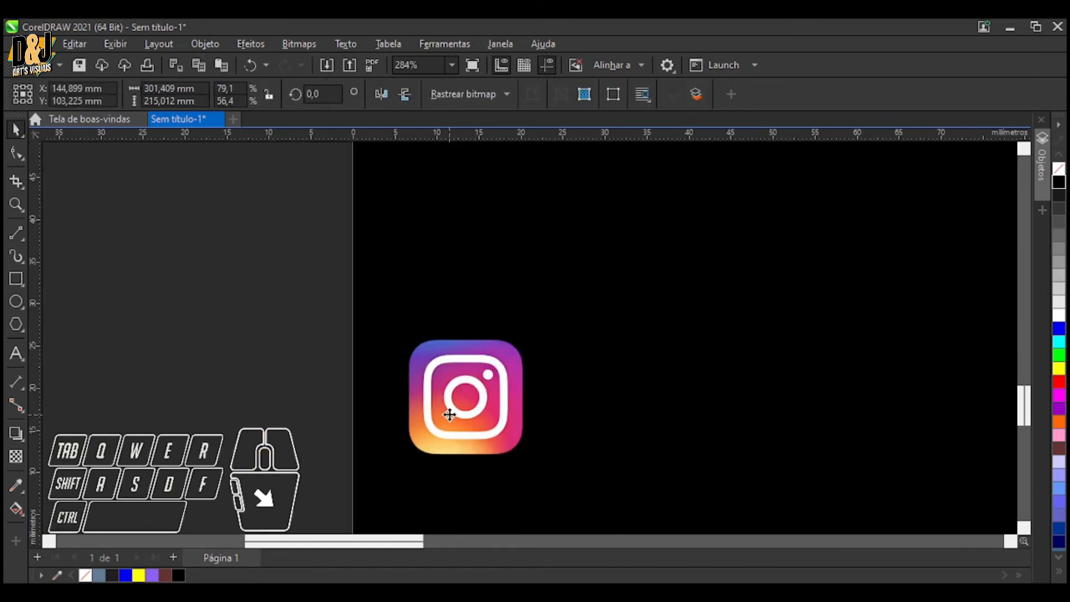
key(ctrl+z)
Shrink the logo and contact image to about 294.8 × 210.3 mm so the WhatsApp icon sits inside the page
drag(222, 295, 623, 502)
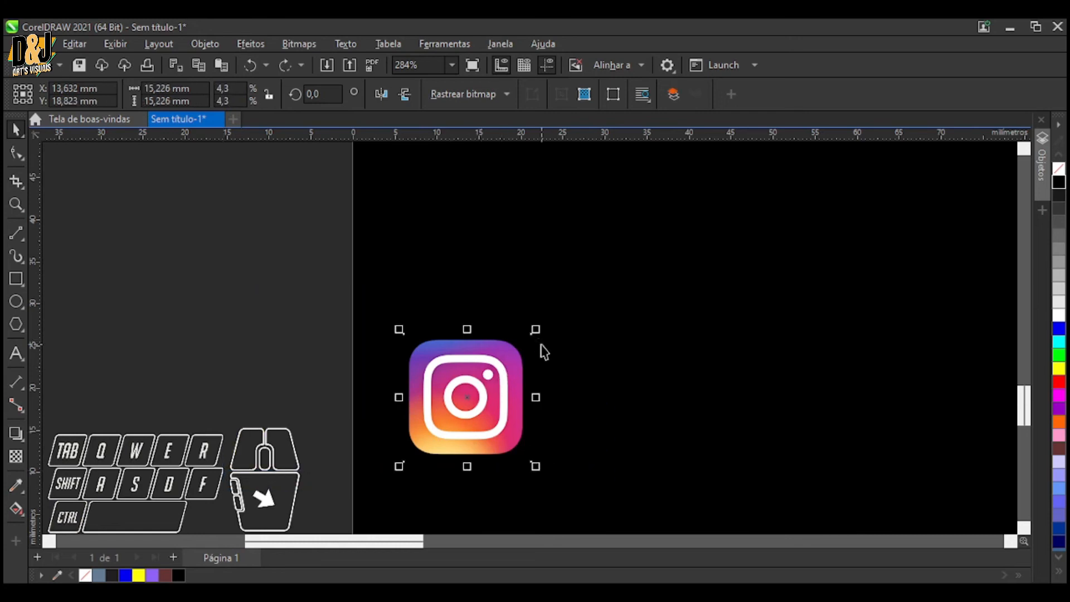
scroll(544, 352, down, 1)
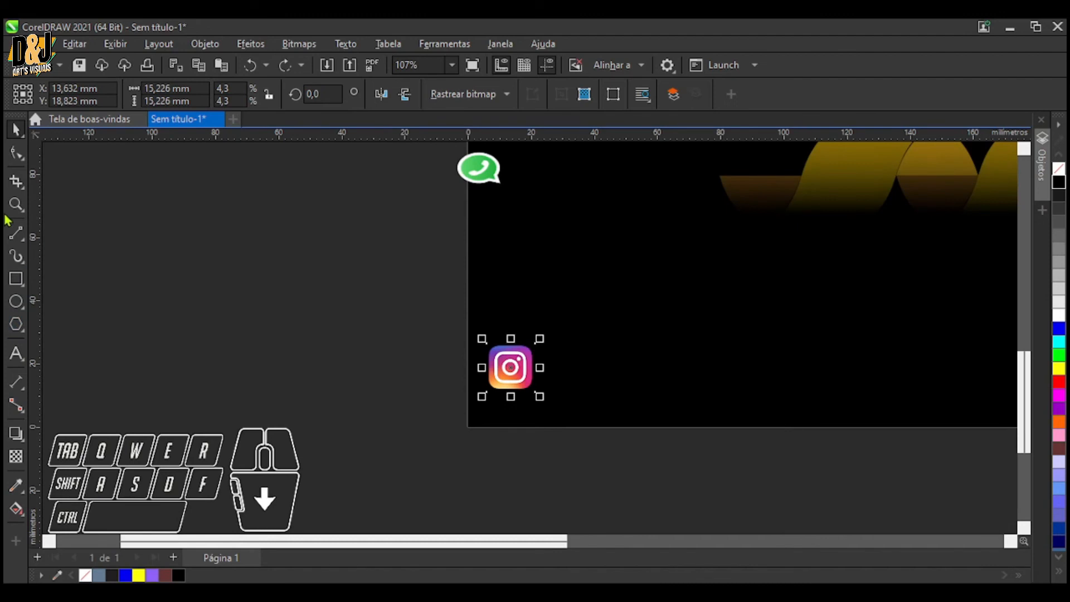
scroll(459, 267, down, 1)
click(482, 190)
drag(452, 391, 467, 377)
click(368, 419)
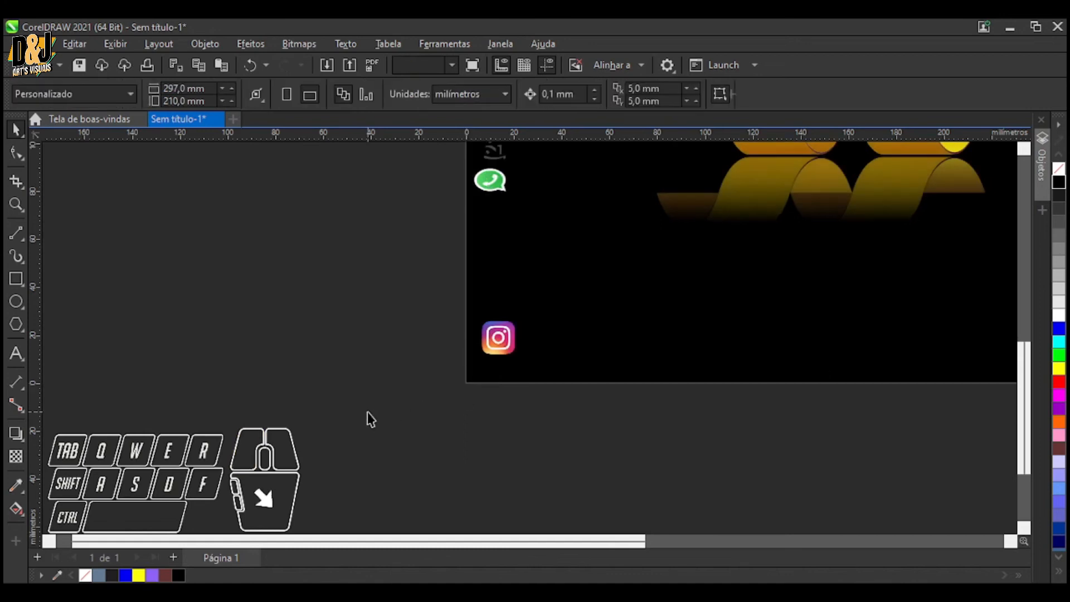
Move the logo and contact image slightly down, then reduce it to about 291.7 × 197.7 mm, pulling the e-mail text inward
scroll(373, 425, down, 4)
scroll(656, 328, up, 2)
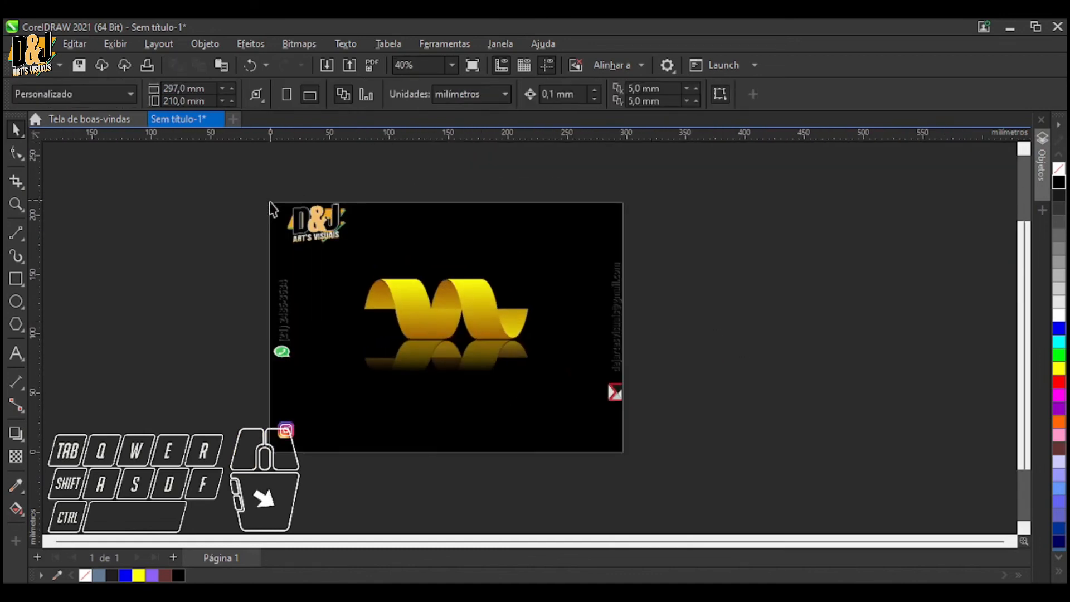
drag(322, 215, 320, 224)
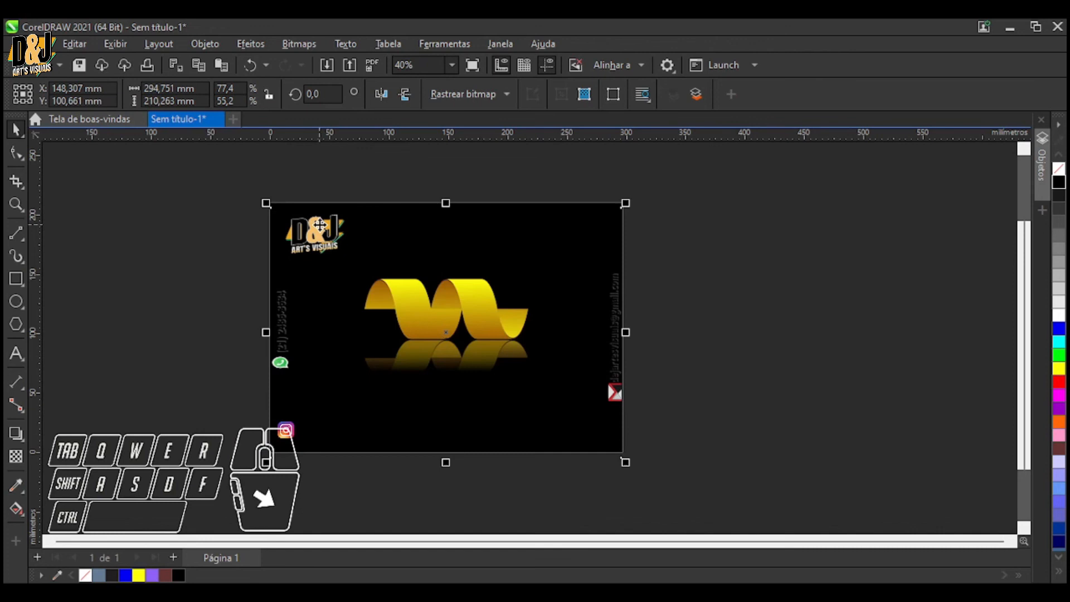
drag(447, 465, 449, 446)
drag(626, 325, 622, 328)
scroll(622, 328, up, 5)
click(624, 323)
click(626, 319)
click(715, 331)
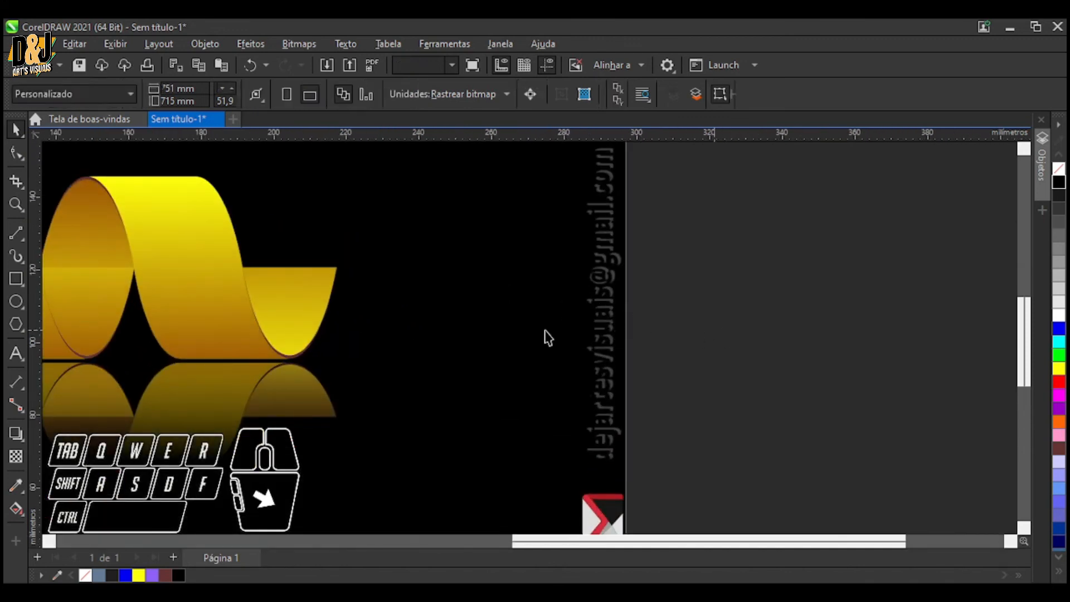
click(616, 320)
drag(623, 316, 614, 317)
click(655, 339)
Move the Gmail icon inward and up so it sits directly below the vertical e-mail text
scroll(661, 391, down, 2)
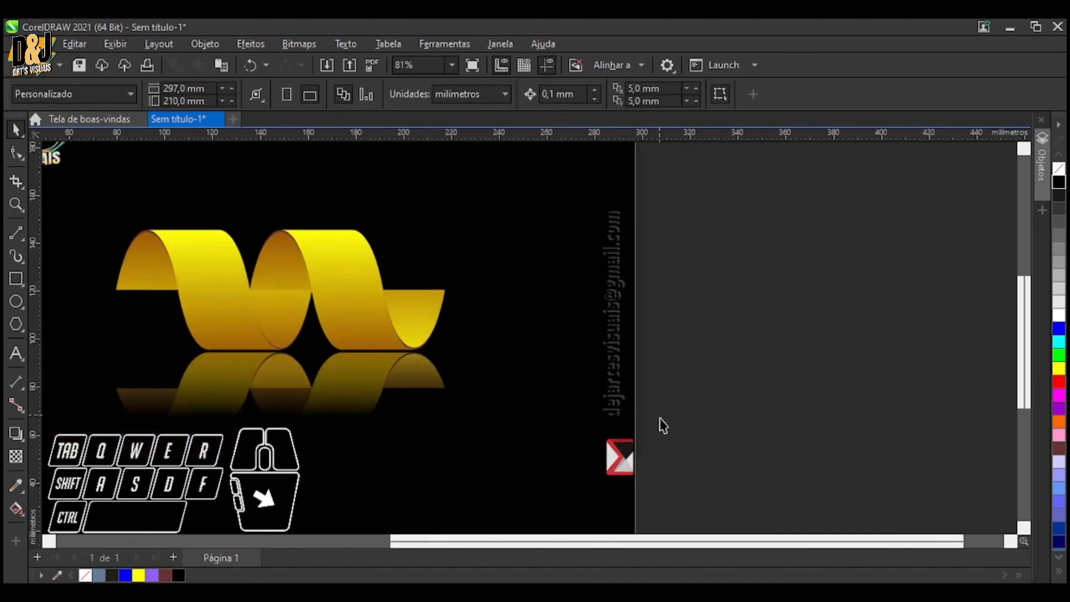
click(620, 453)
drag(712, 504, 563, 430)
drag(623, 456, 610, 446)
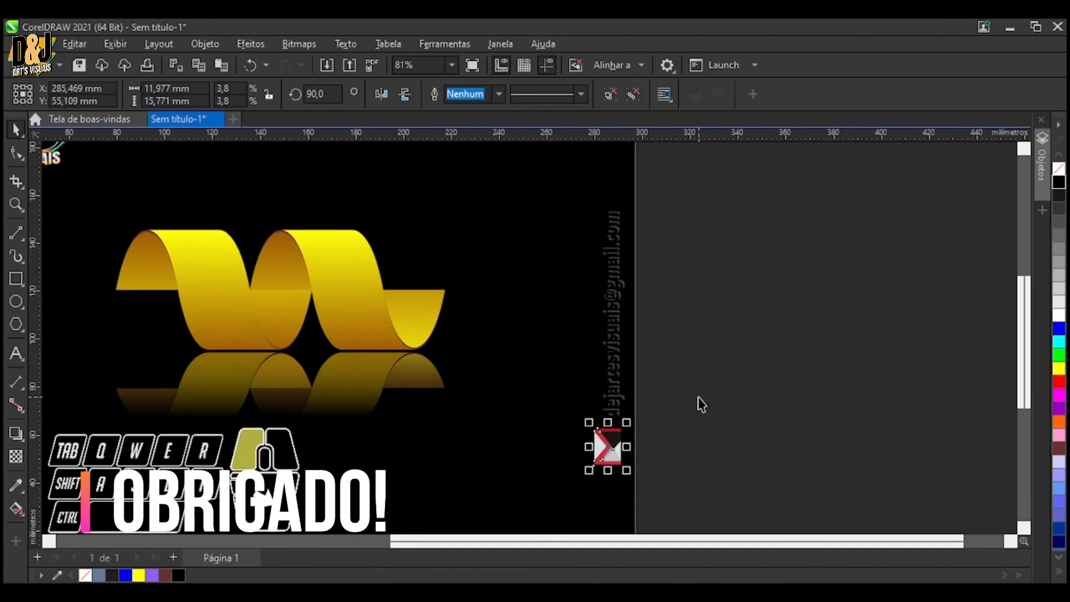
click(702, 404)
Move the Instagram icon slightly down in the page's lower-left corner
scroll(701, 405, down, 2)
scroll(704, 408, down, 1)
scroll(490, 334, up, 1)
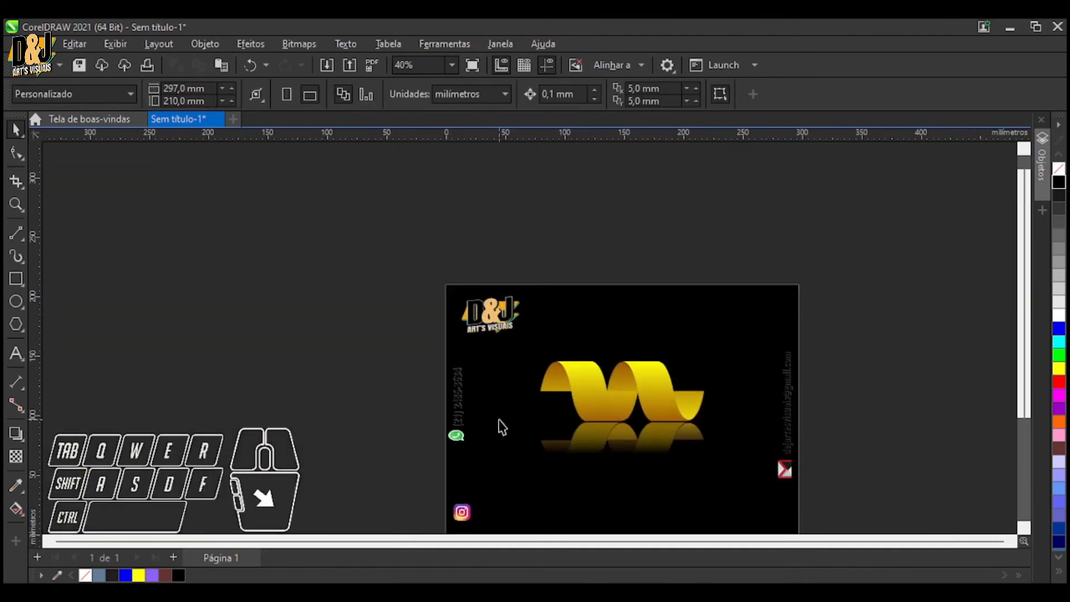
scroll(498, 401, up, 1)
click(488, 259)
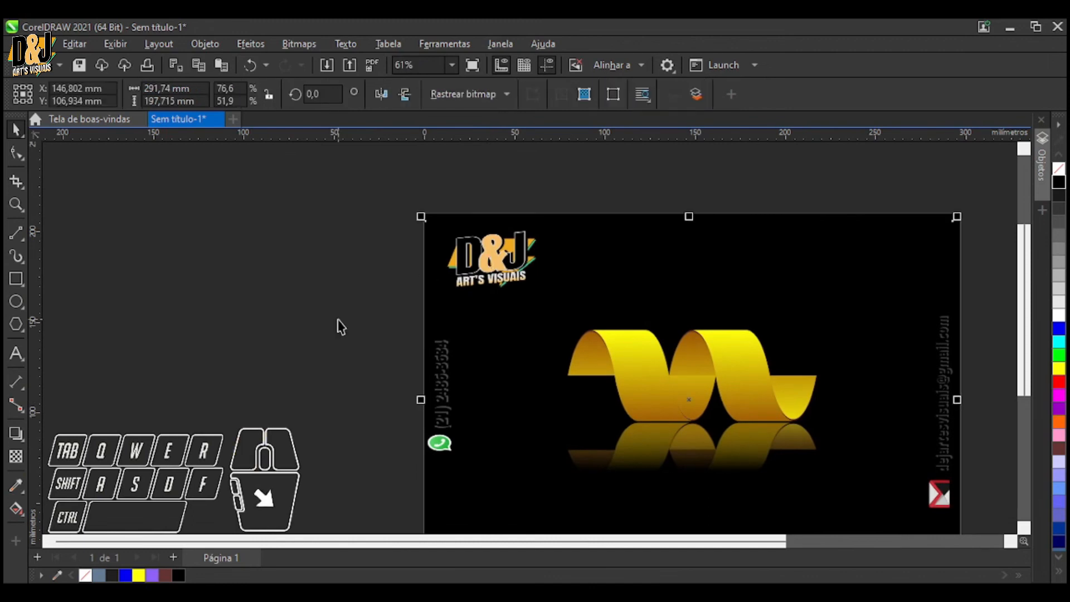
scroll(337, 324, down, 2)
scroll(393, 396, up, 3)
drag(316, 337, 430, 417)
scroll(385, 390, up, 2)
scroll(384, 334, up, 1)
drag(383, 303, 384, 320)
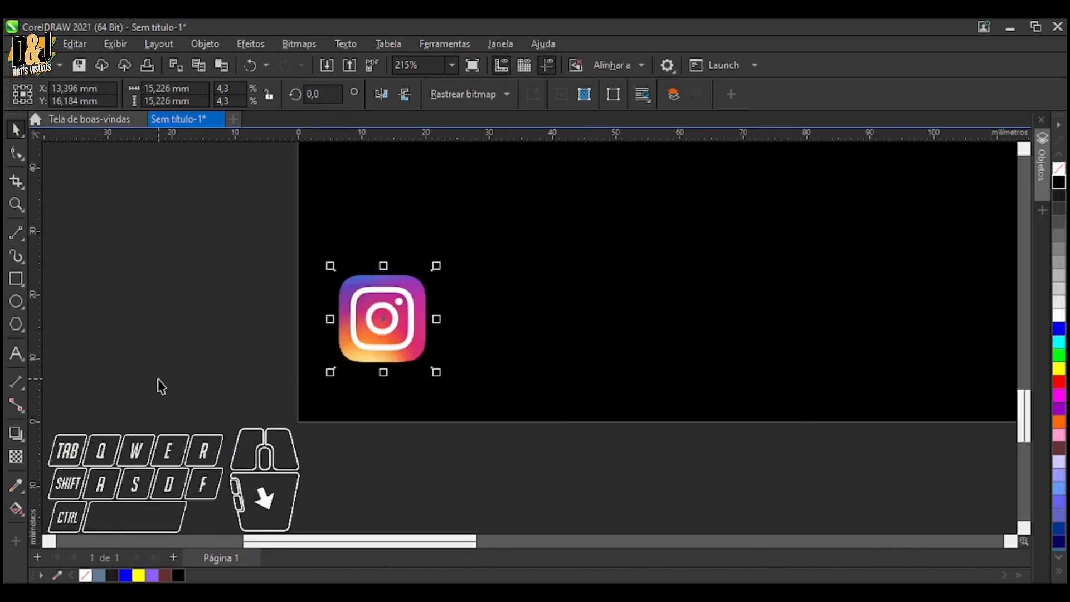
click(88, 340)
Add the 24 pt Arial text "@D&JArtesvisuais" below the page
key(F8)
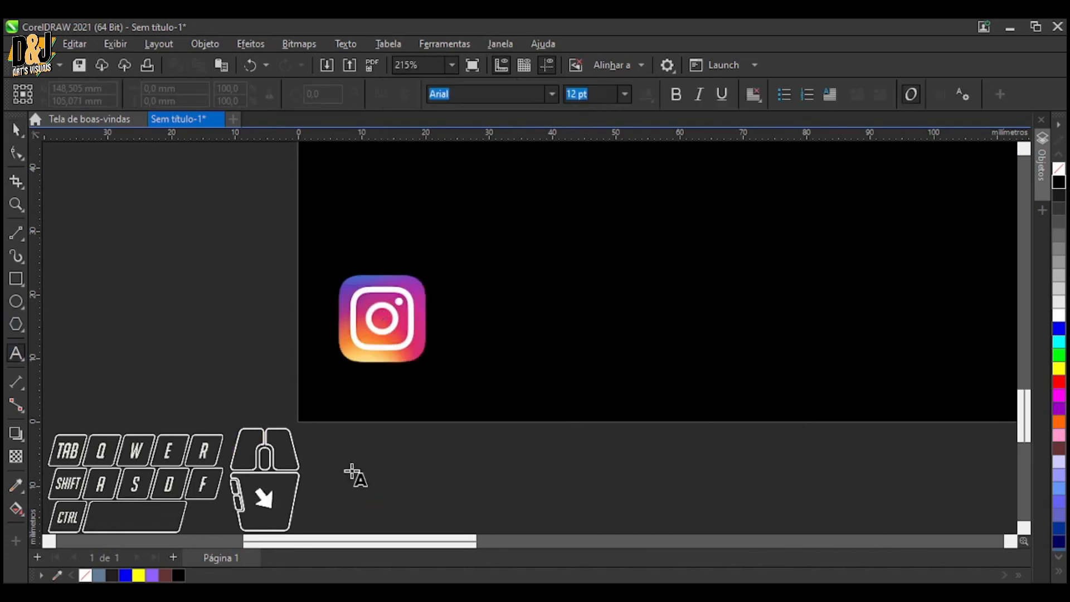
click(236, 489)
text(@)
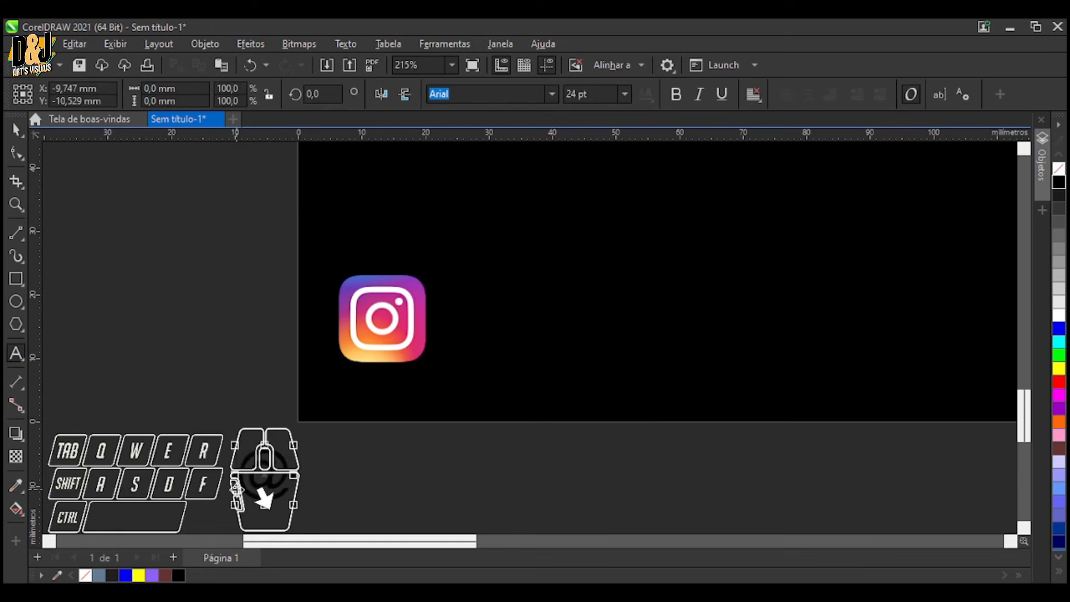
text(d)
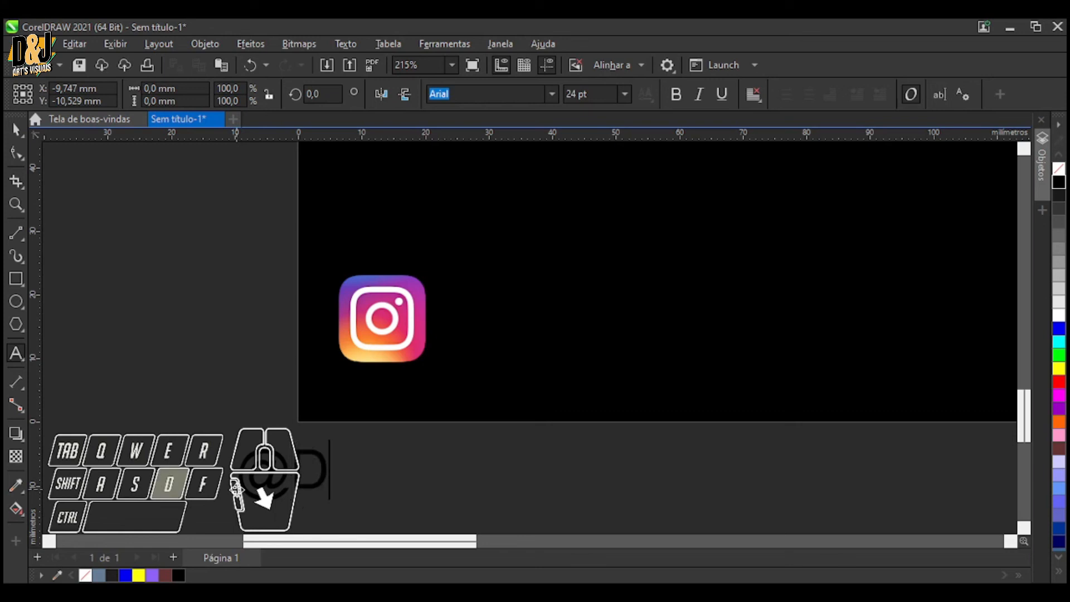
text(&)
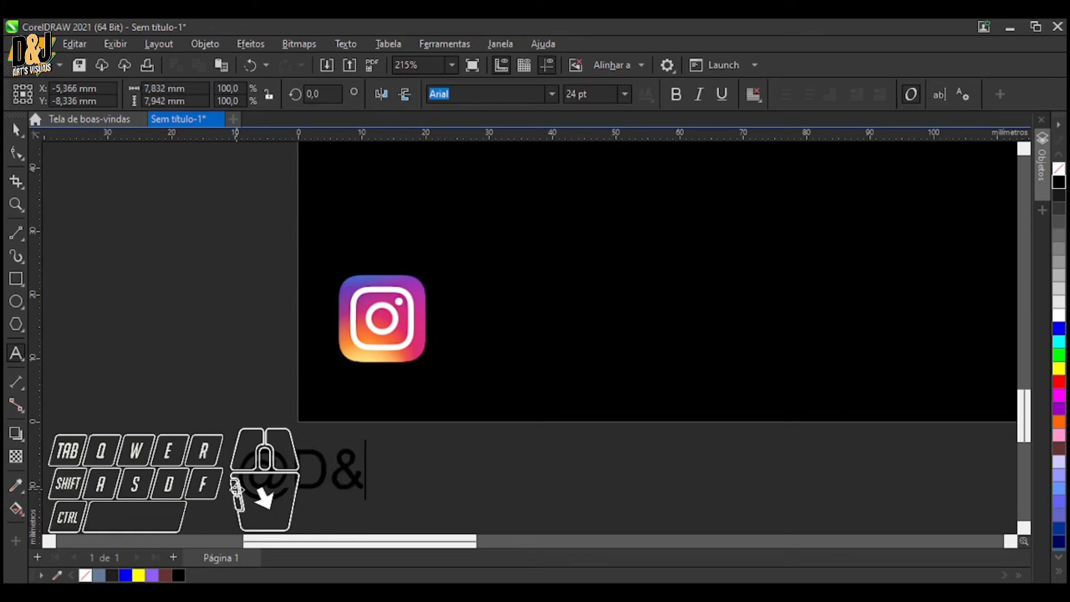
text(JArt)
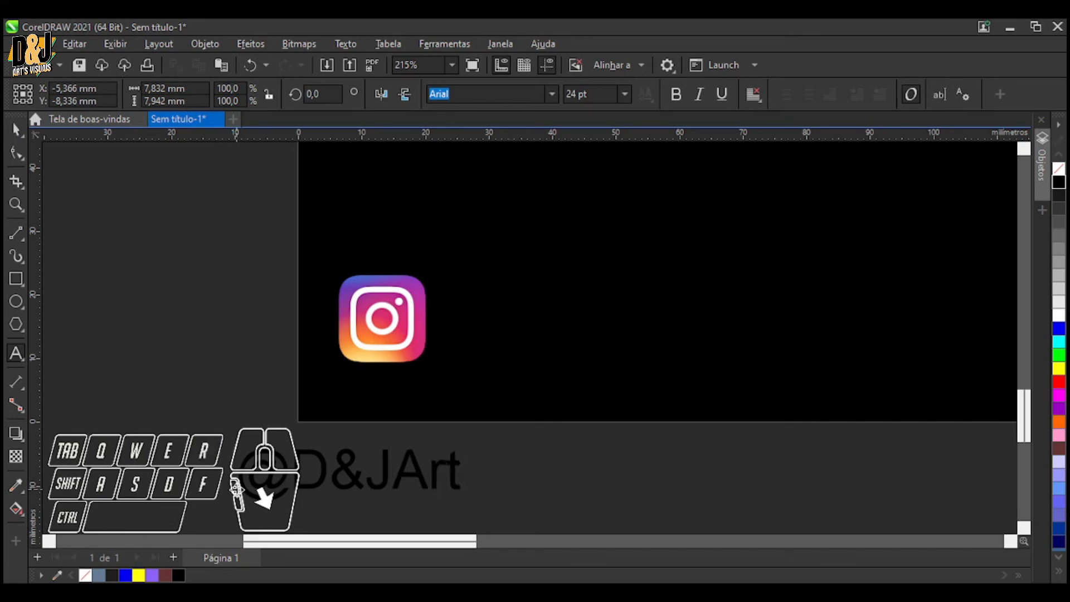
text(e)
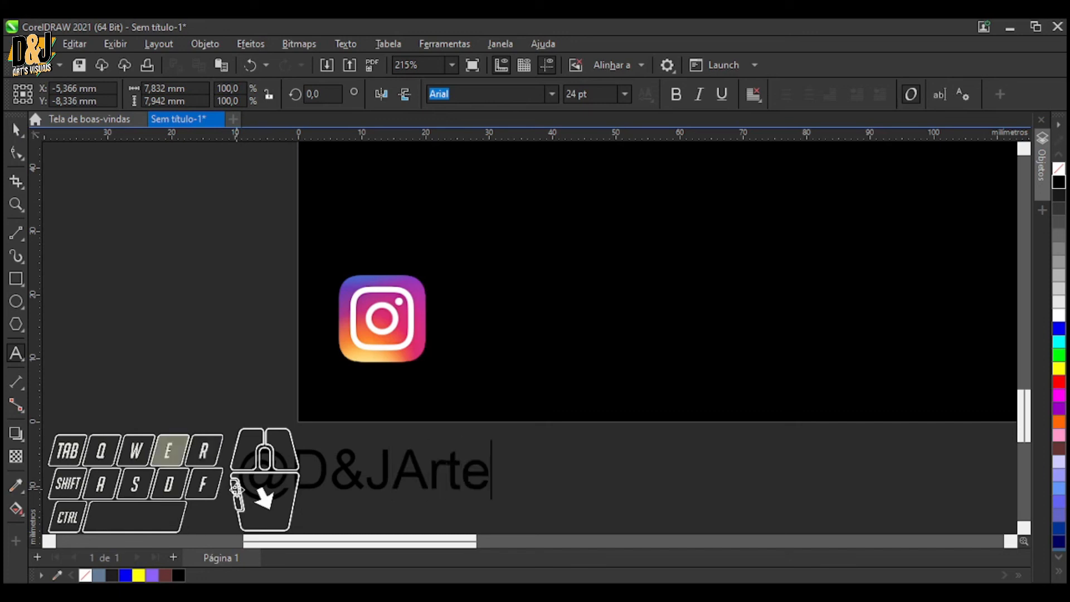
text(svisuais)
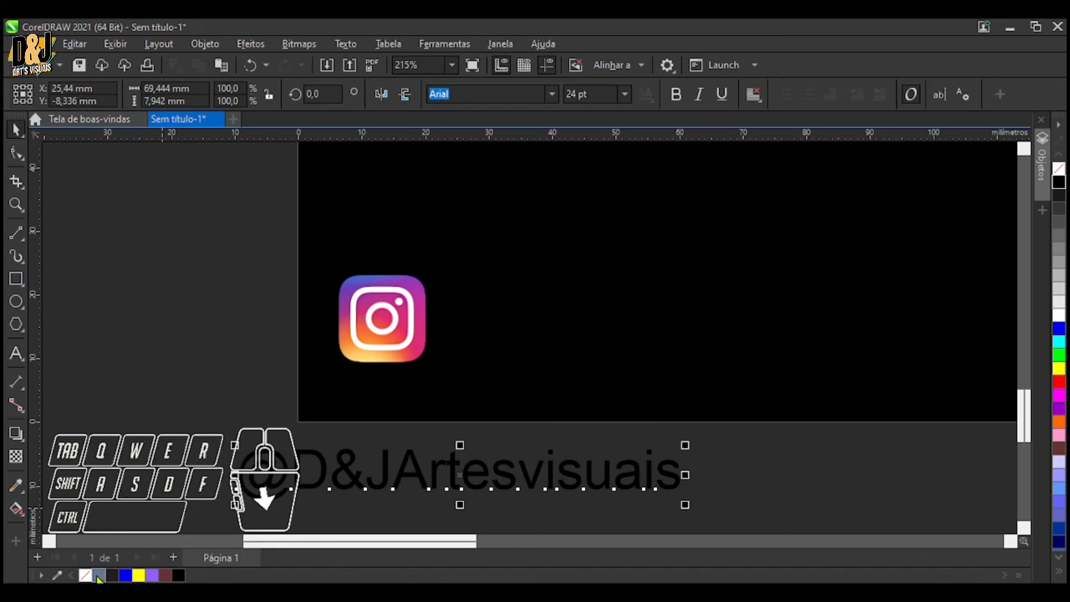
Fill the handle text yellow and place it on the page just right of the Instagram icon
click(135, 577)
drag(457, 474, 662, 333)
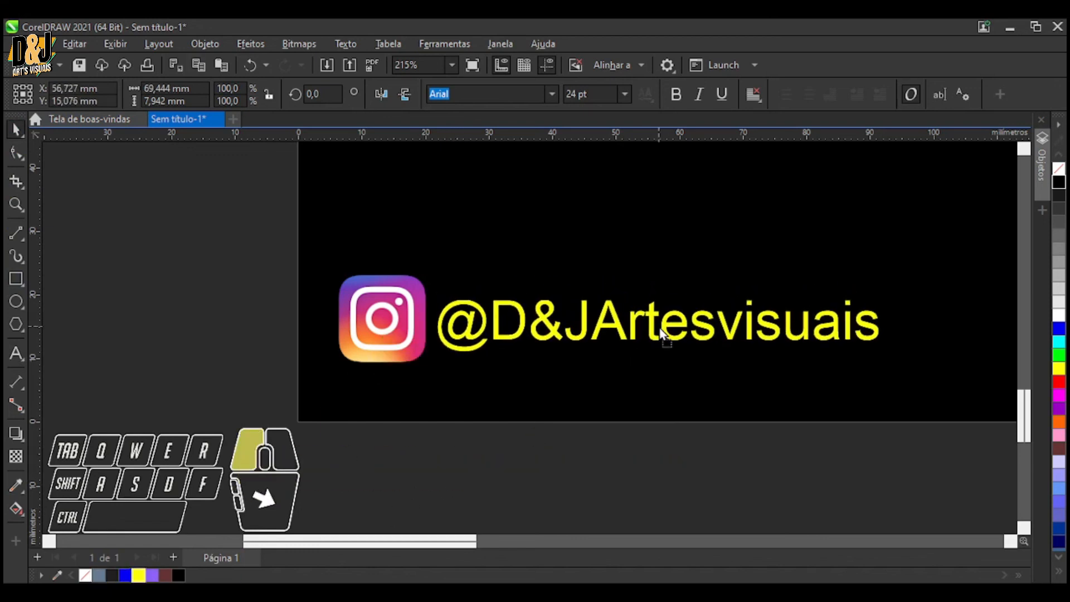
Recolour the handle text with a dark gold sampled using the Color Eyedropper
scroll(218, 361, up, 2)
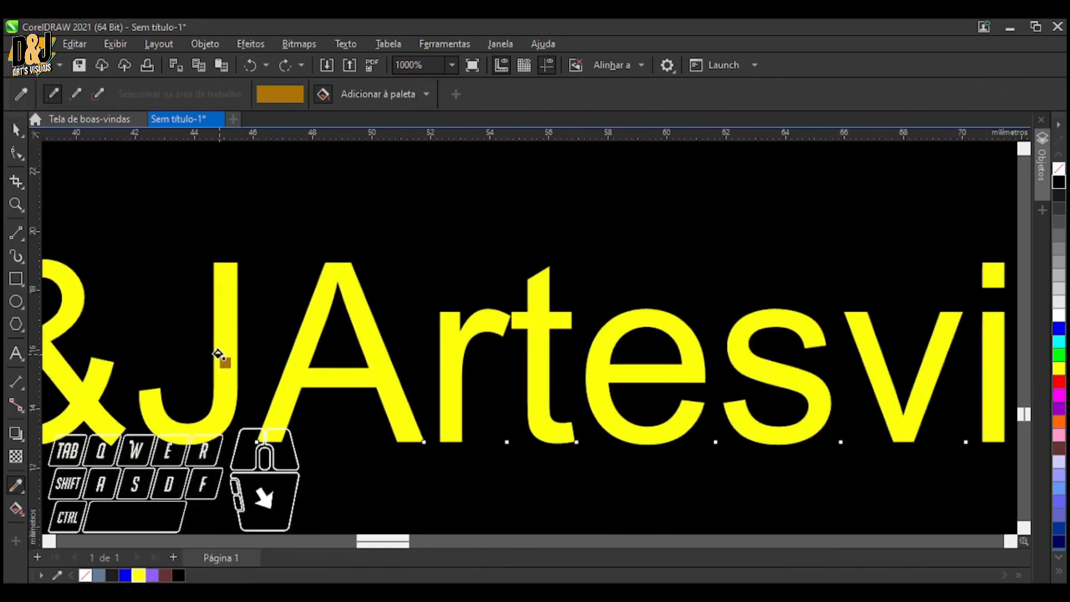
click(219, 354)
scroll(218, 353, down, 6)
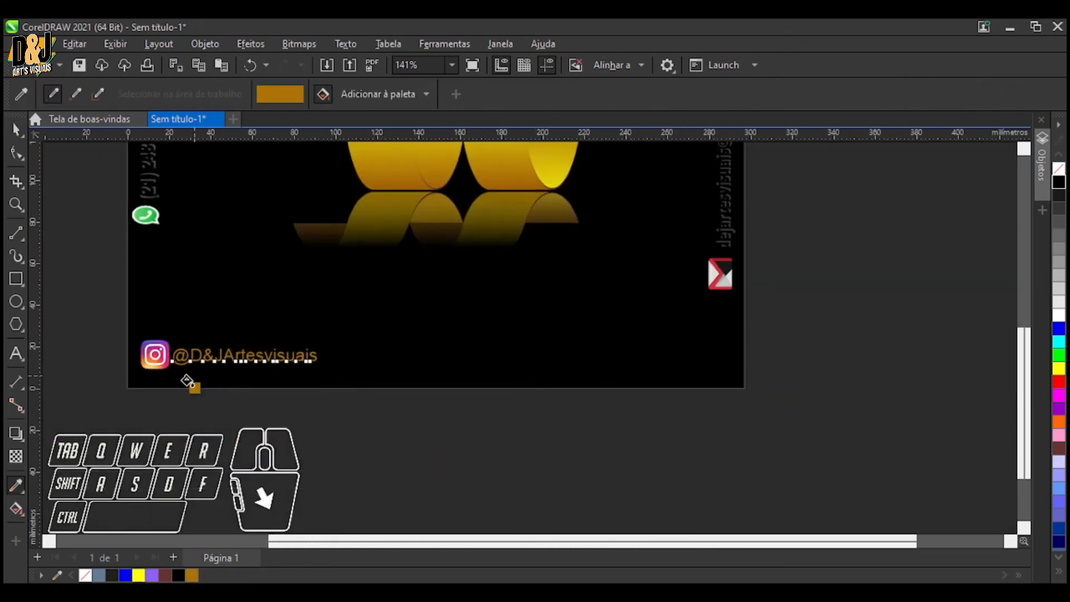
key(space)
click(214, 450)
Select the whole artwork and examine the finished ribbon composition in full-screen preview
scroll(214, 450, down, 3)
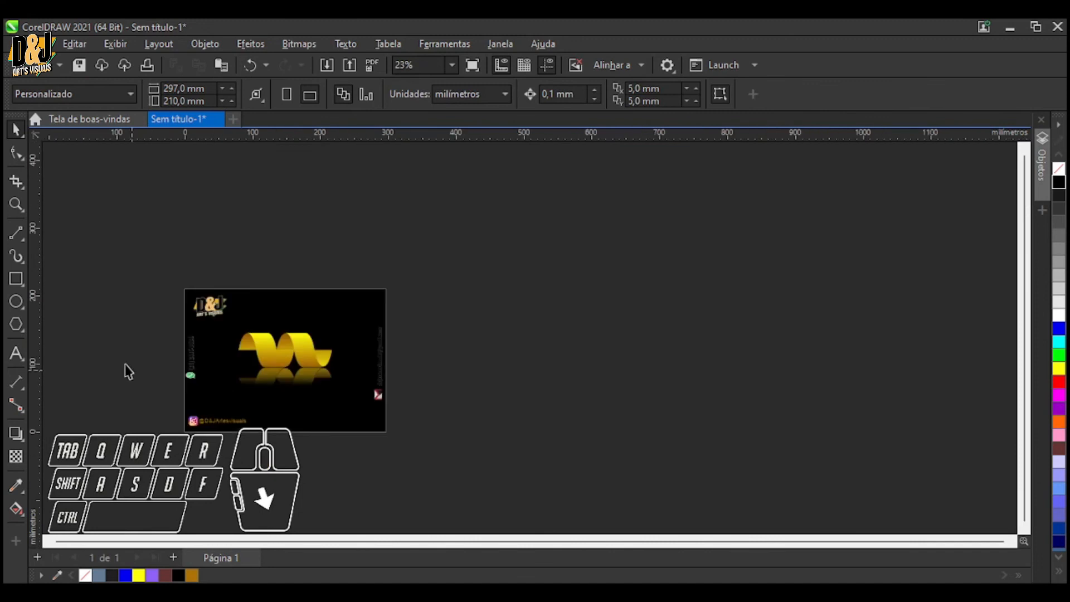
scroll(124, 351, up, 1)
scroll(149, 281, down, 1)
drag(136, 255, 475, 487)
scroll(102, 339, up, 3)
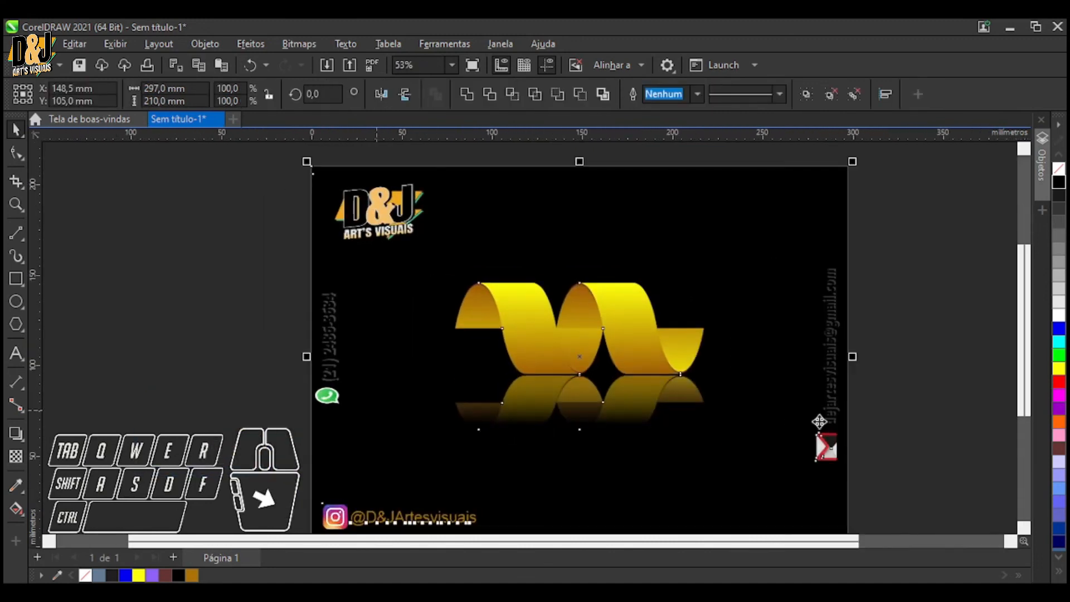
scroll(824, 420, up, 1)
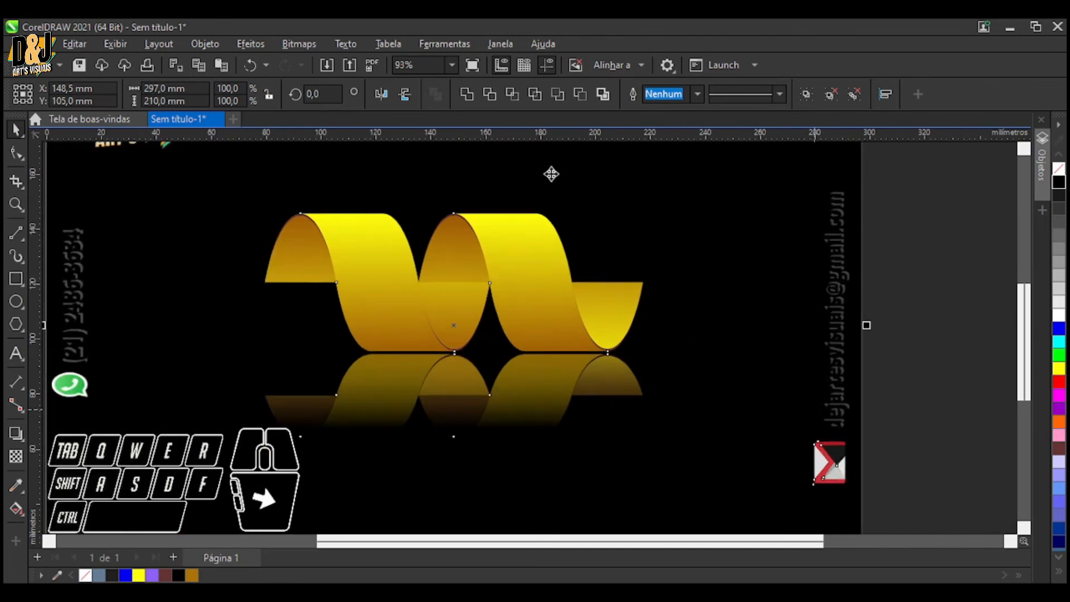
click(472, 65)
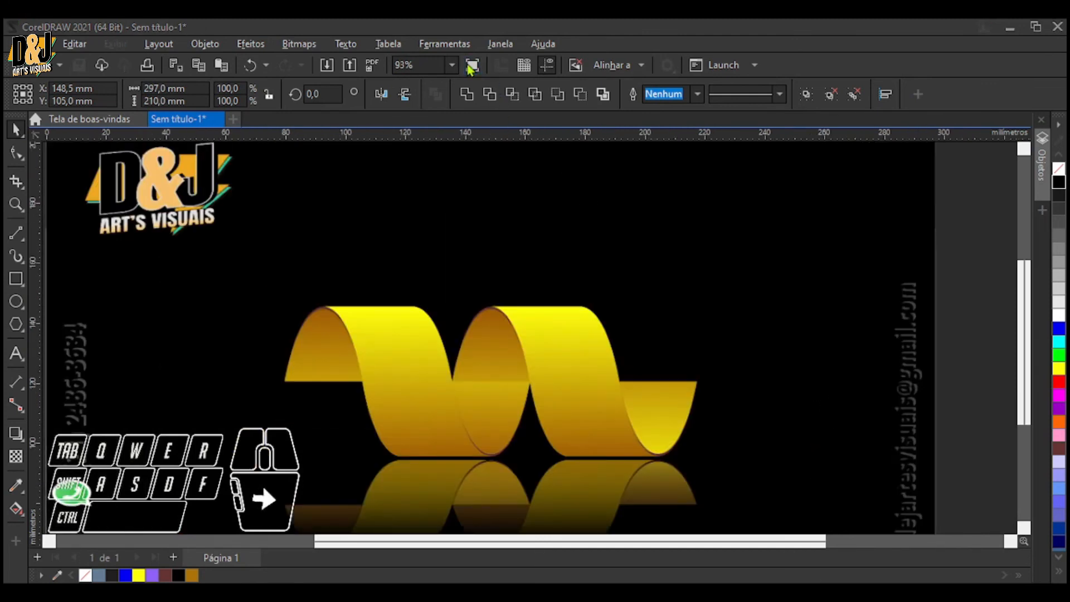
click(1013, 363)
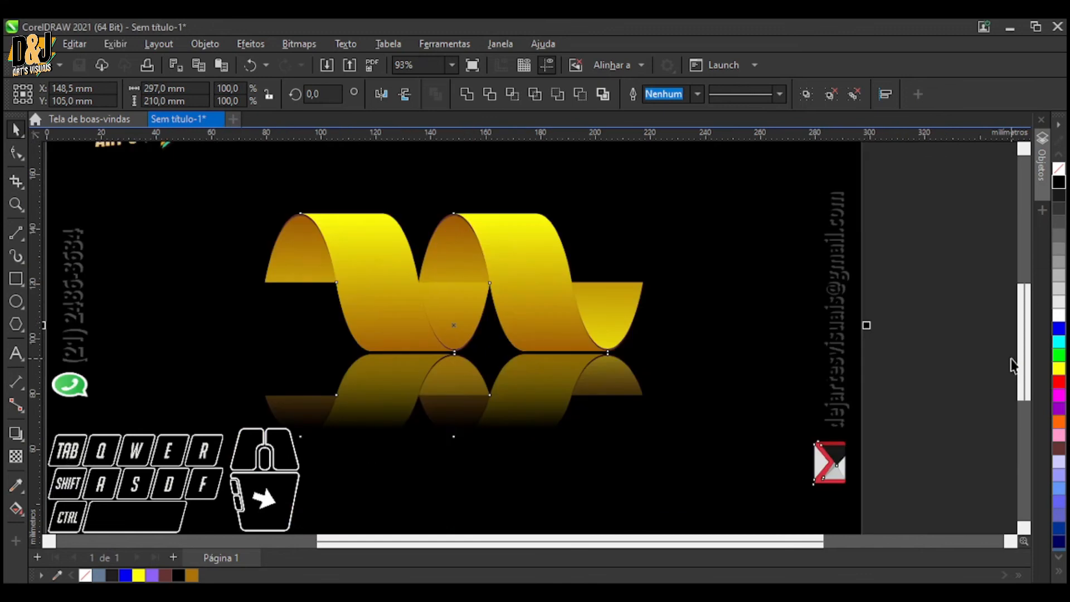
scroll(555, 314, down, 3)
scroll(378, 314, up, 2)
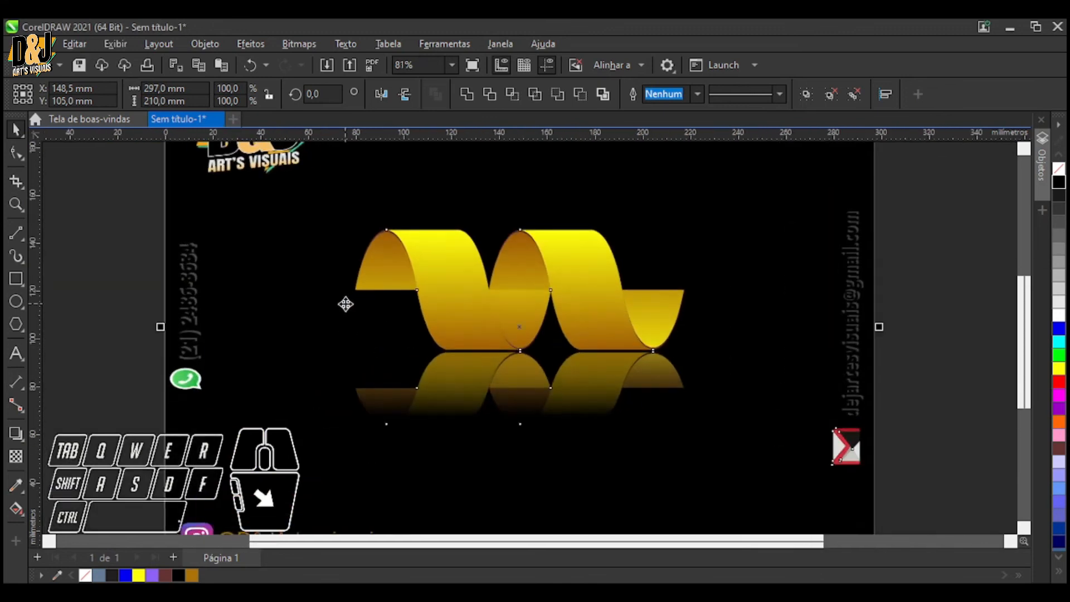
scroll(502, 284, up, 1)
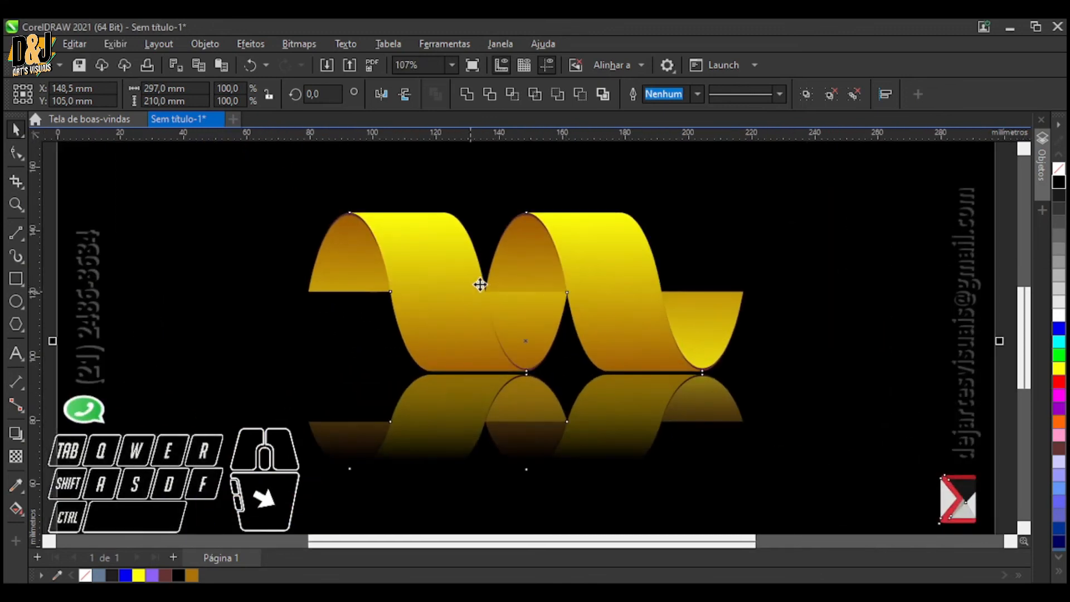
click(472, 64)
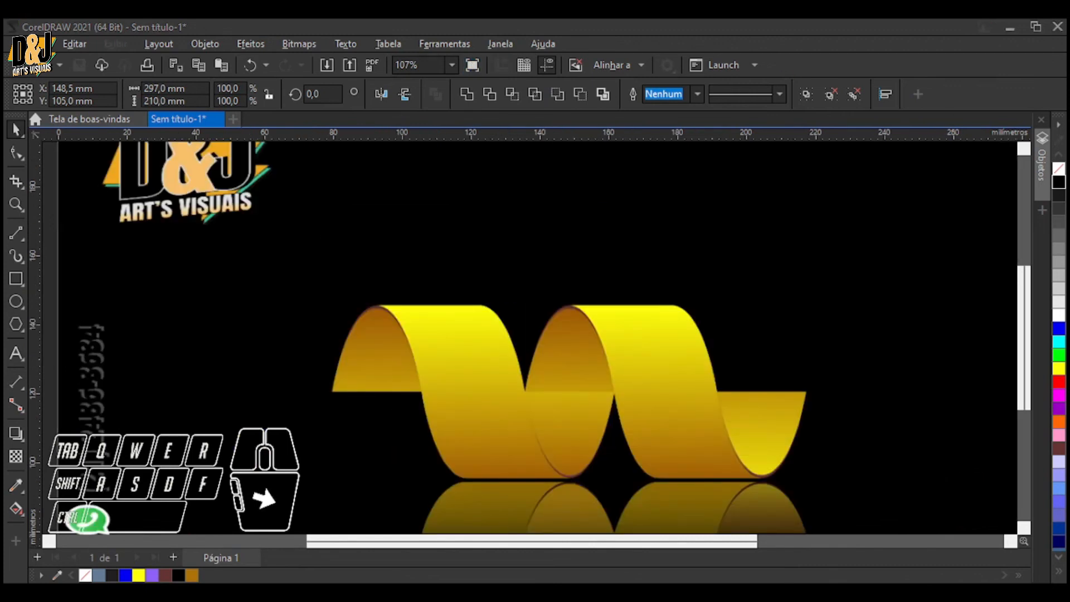
click(883, 423)
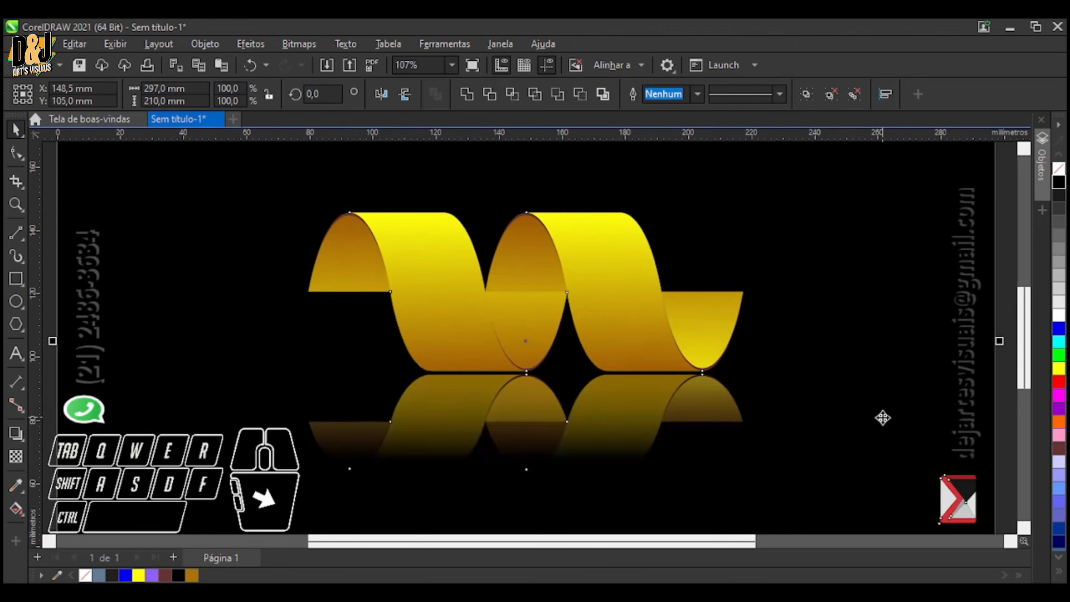